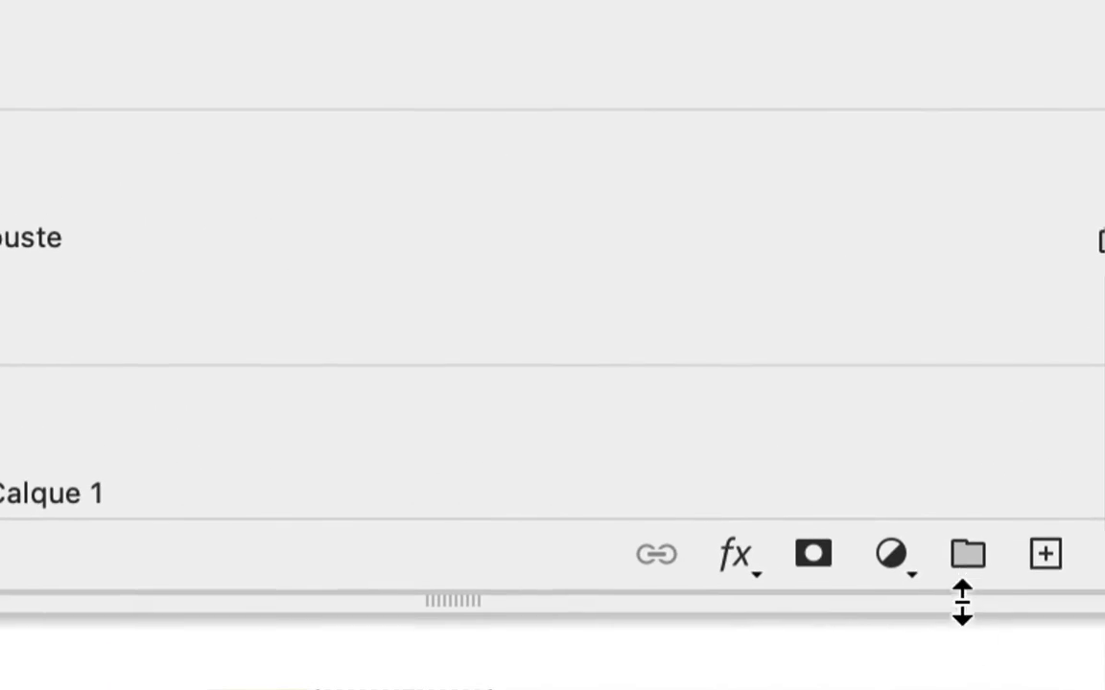
Add a new layer clipped above the jambe 2 layer and fill it with the custom pink floral pattern (Motif).
click(1099, 485)
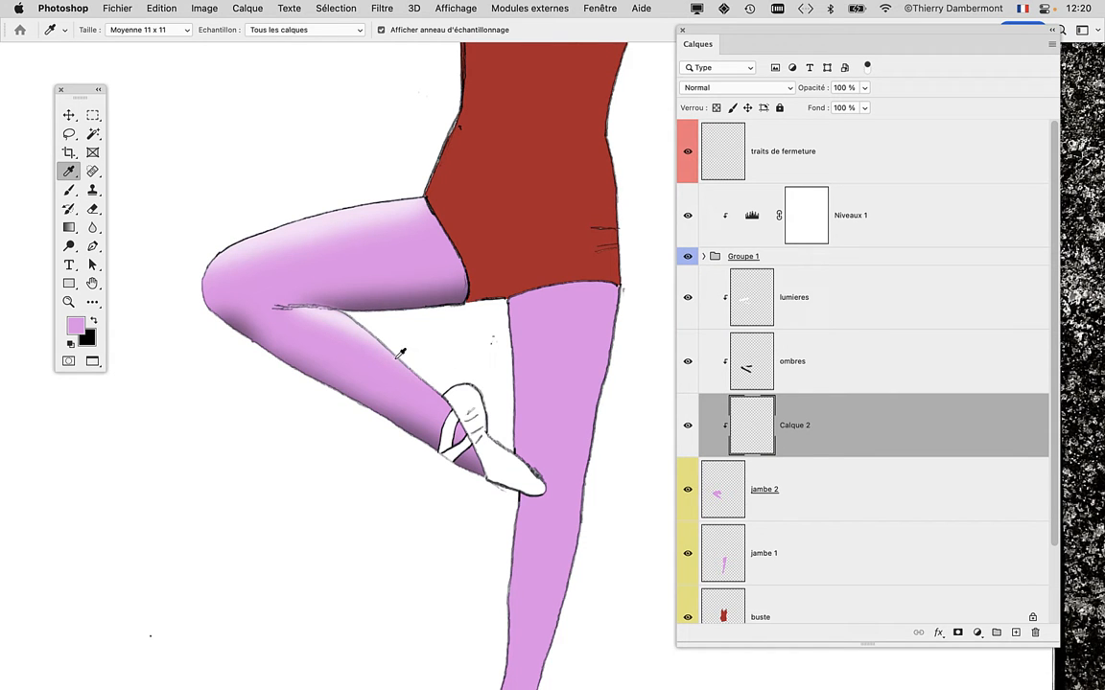
click(151, 7)
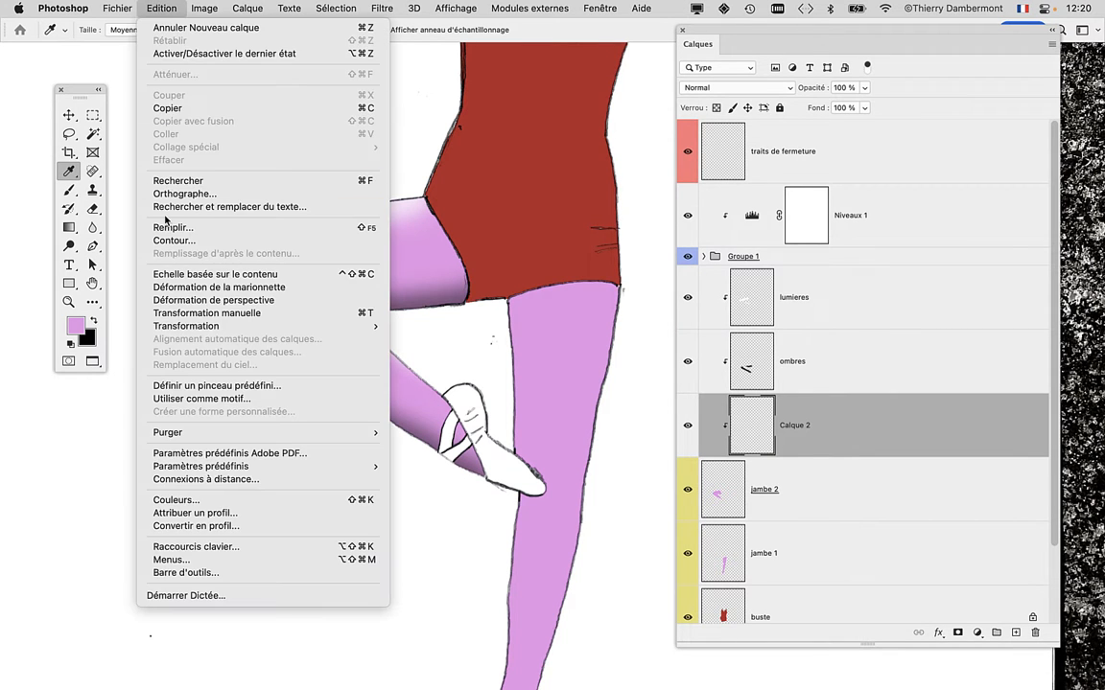
click(152, 203)
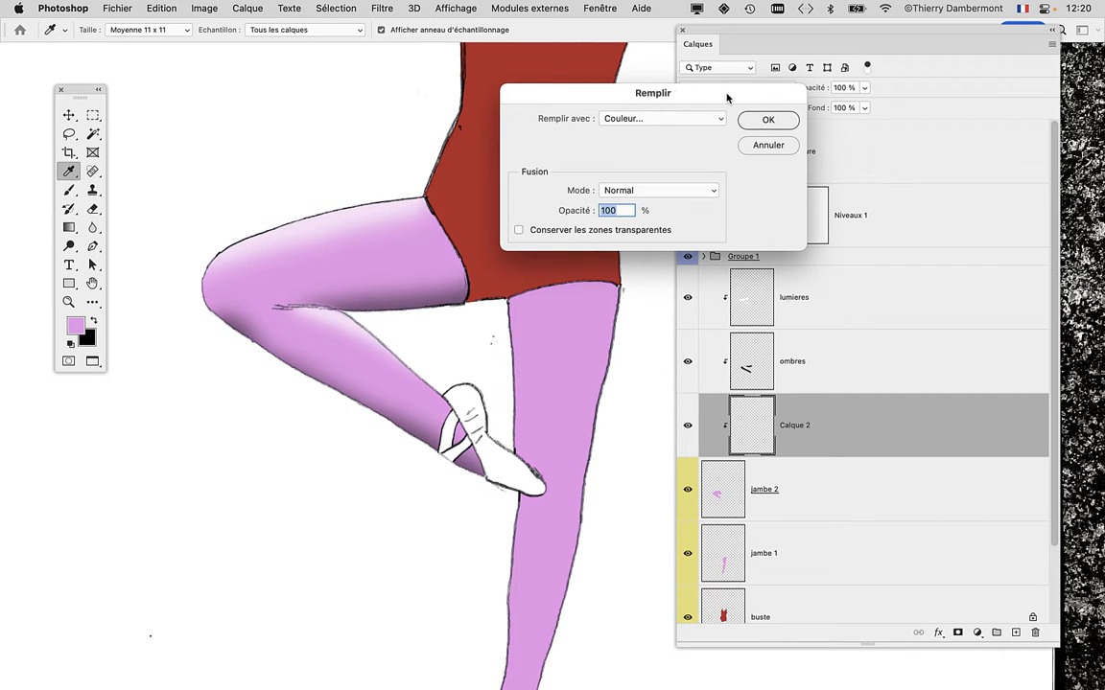
drag(727, 99, 680, 154)
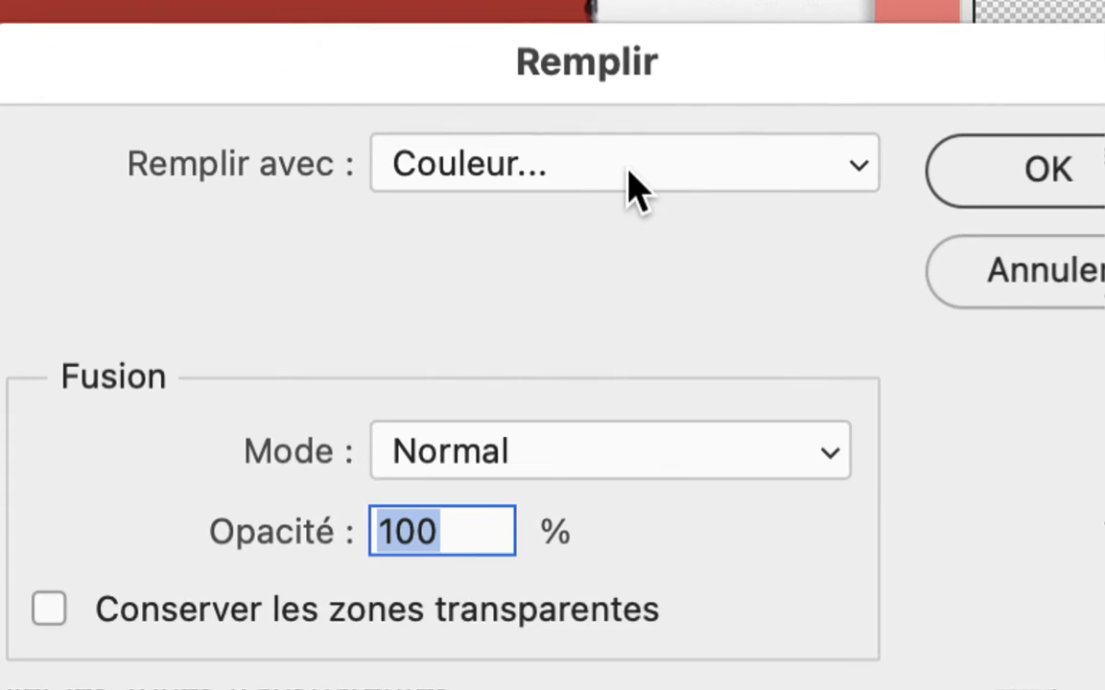
click(612, 178)
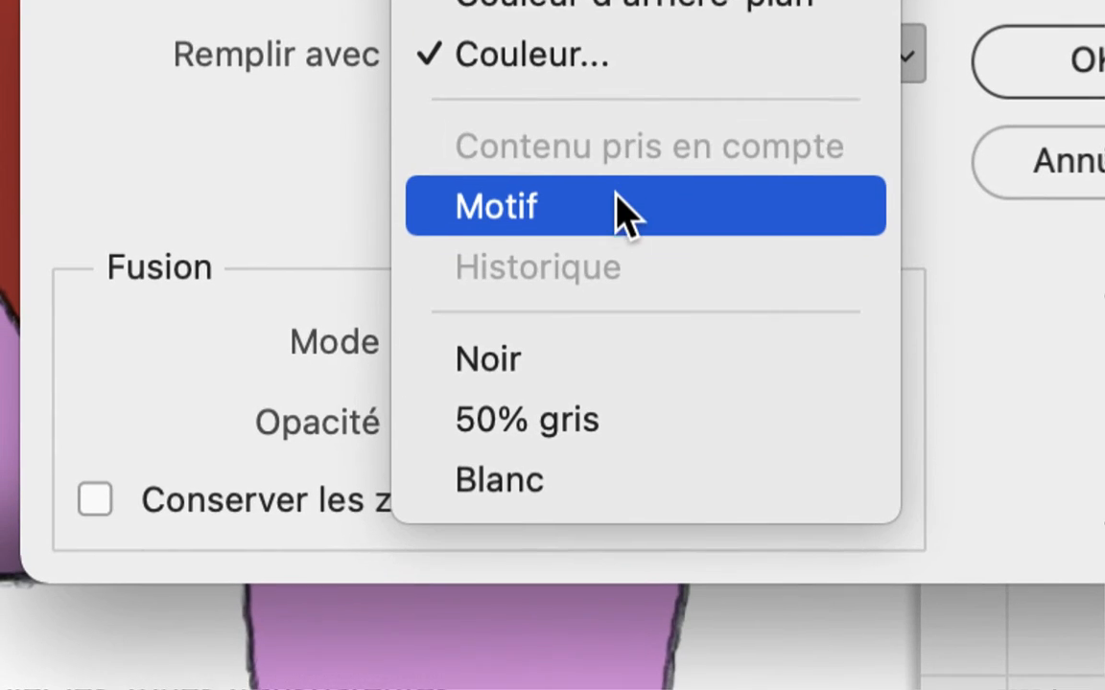
click(593, 317)
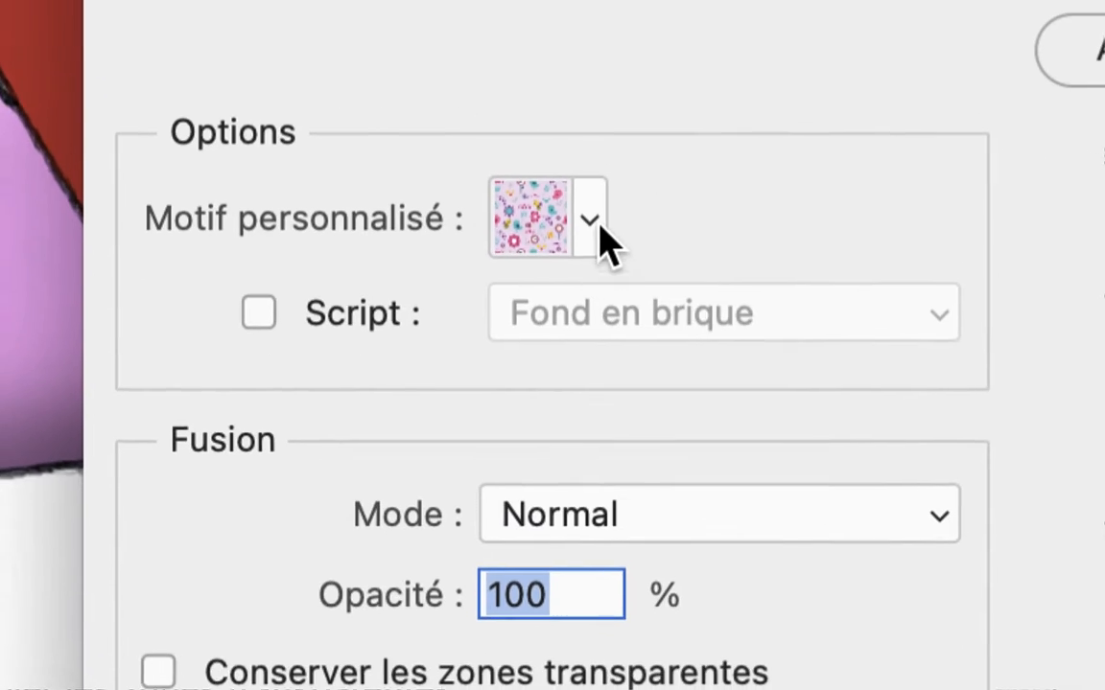
click(542, 446)
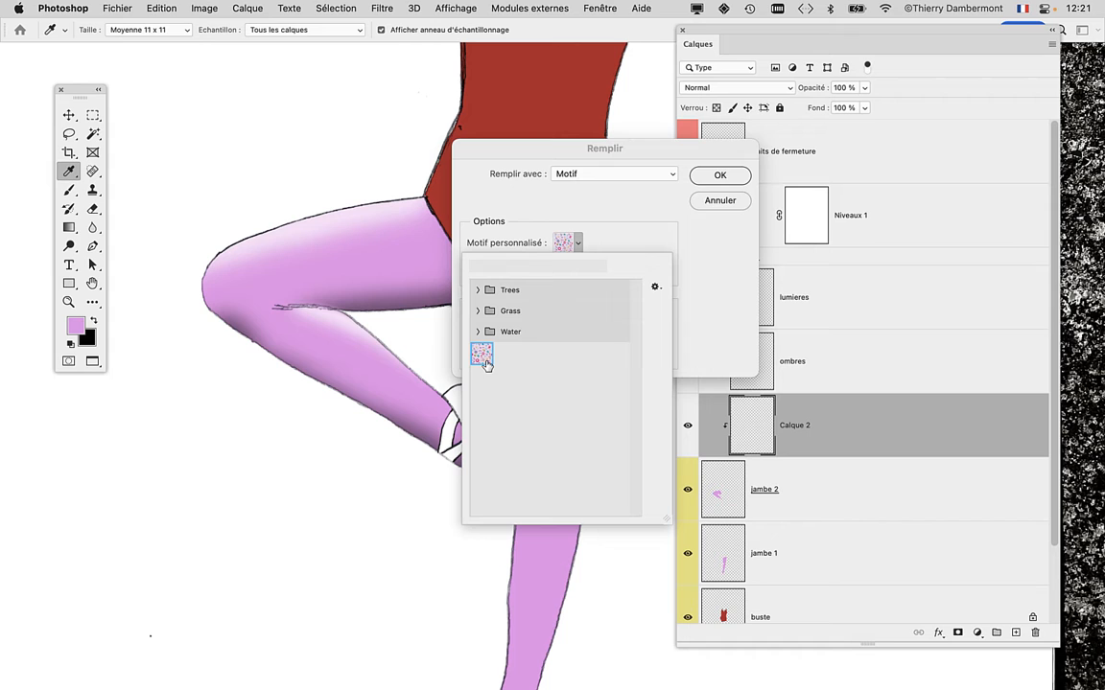
click(719, 175)
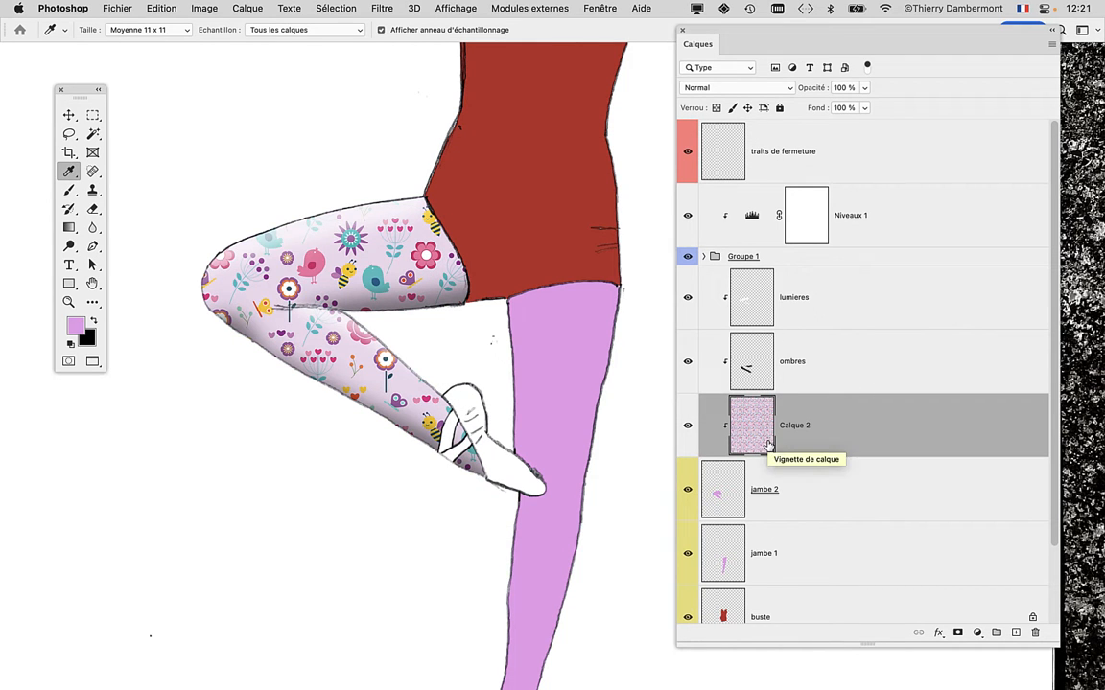
Switch to Firefox and search for "google" in a new tab.
mouse_move(9, 491)
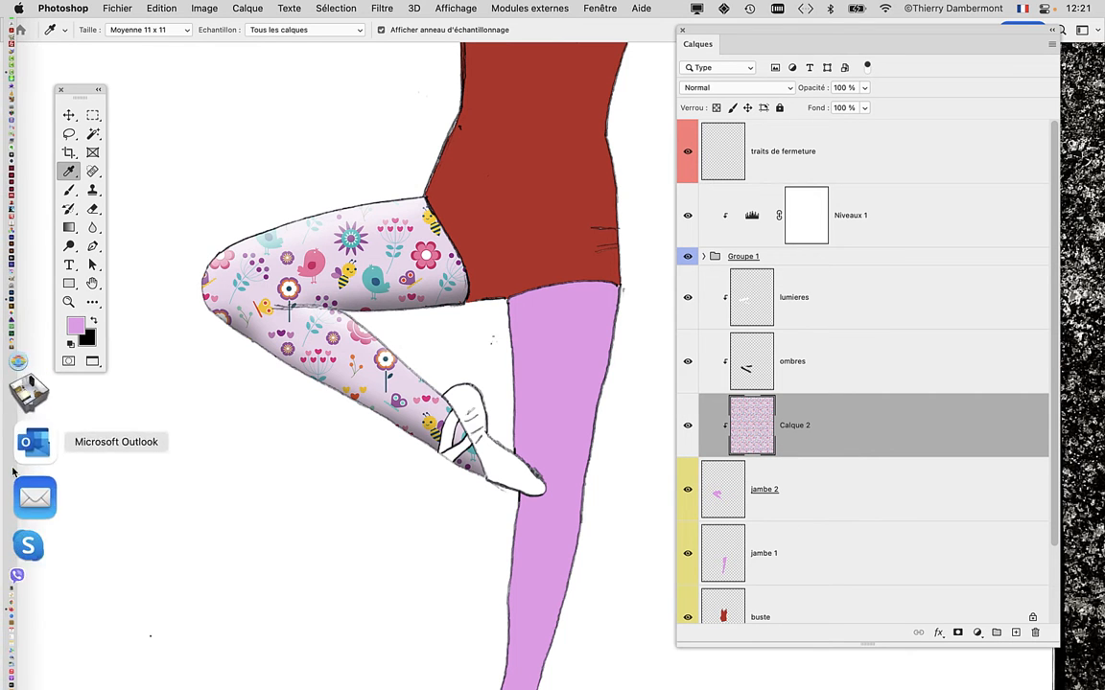
click(24, 517)
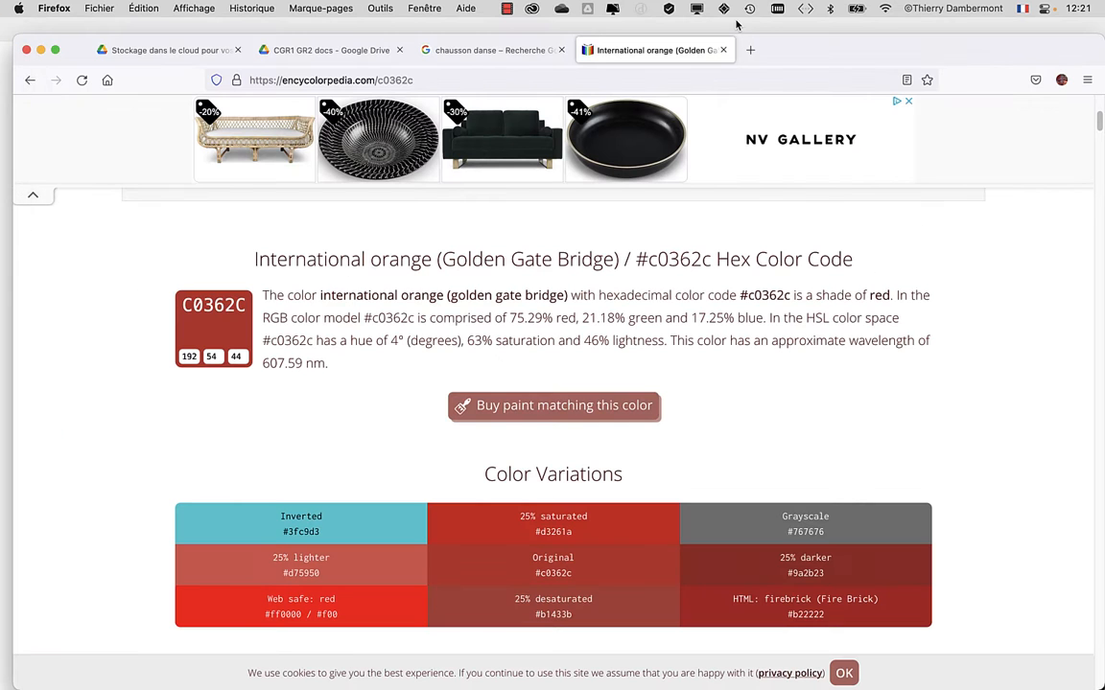
click(744, 49)
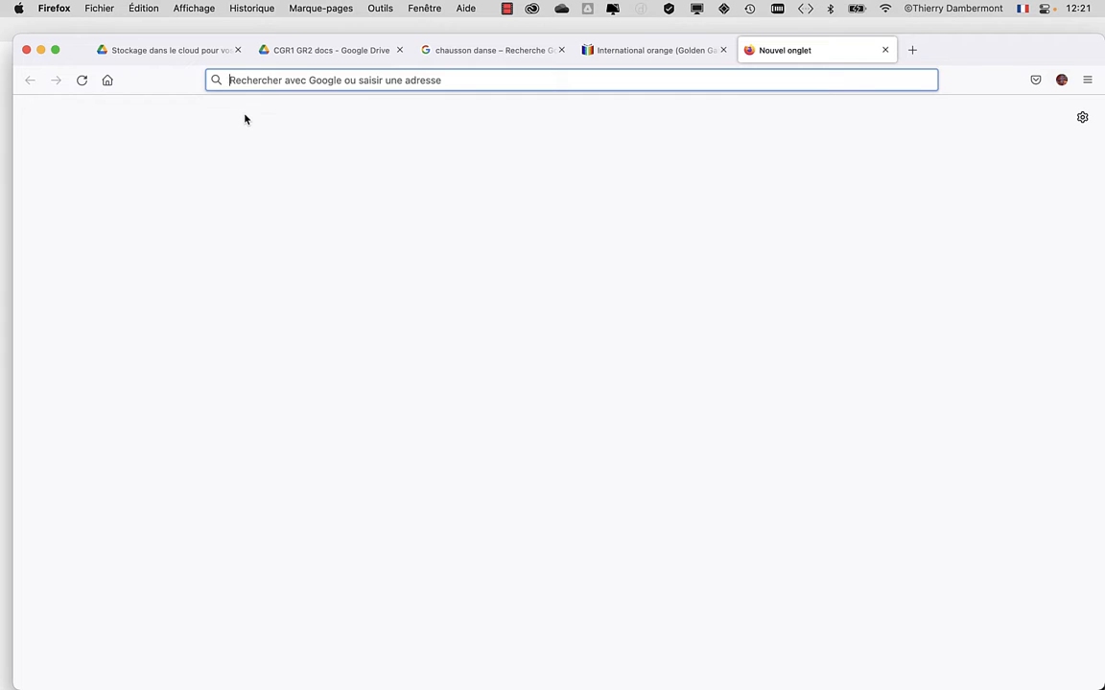
text(google)
key(Return)
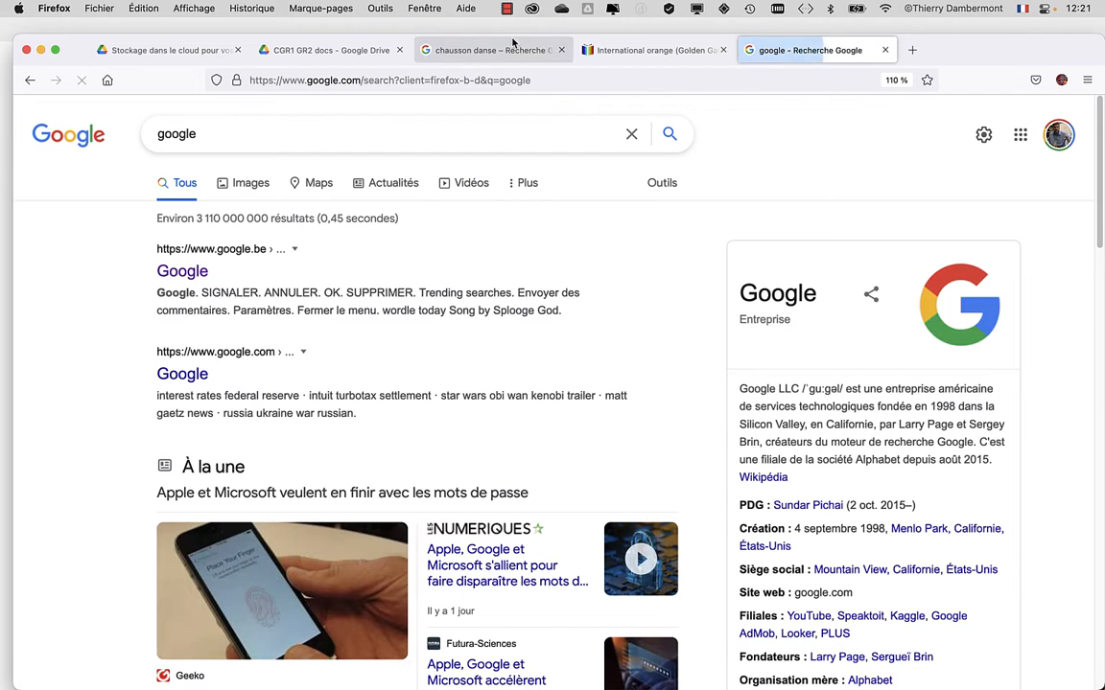
drag(948, 60, 951, 5)
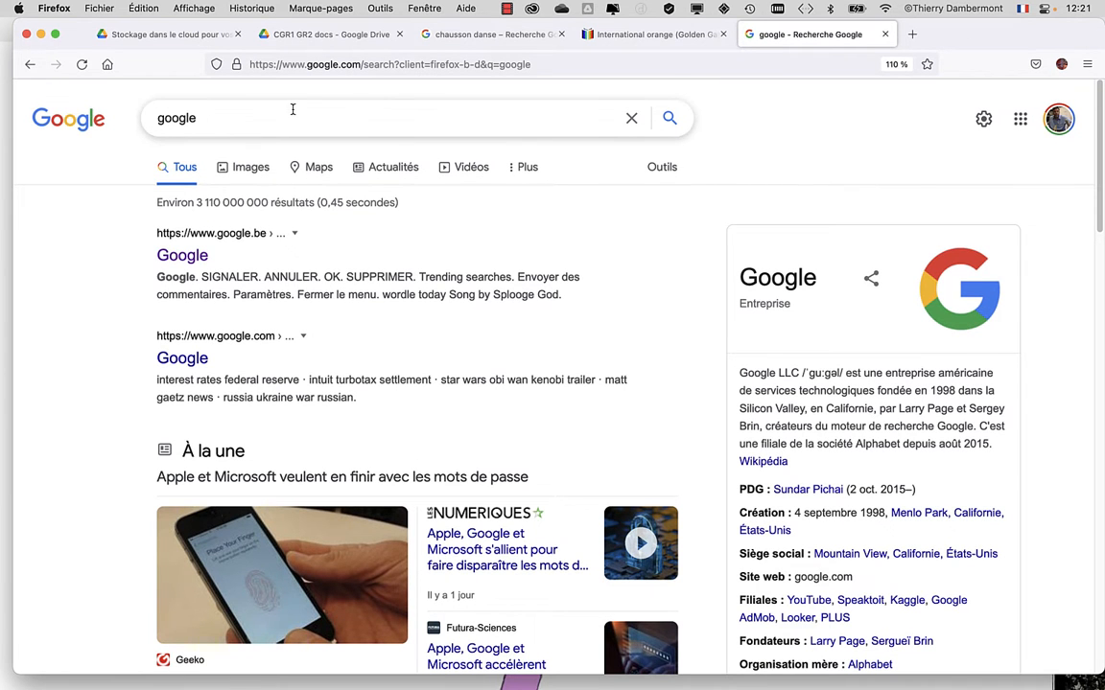
Search Google for "download free photoshop pattern".
drag(236, 119, 127, 114)
text(dow)
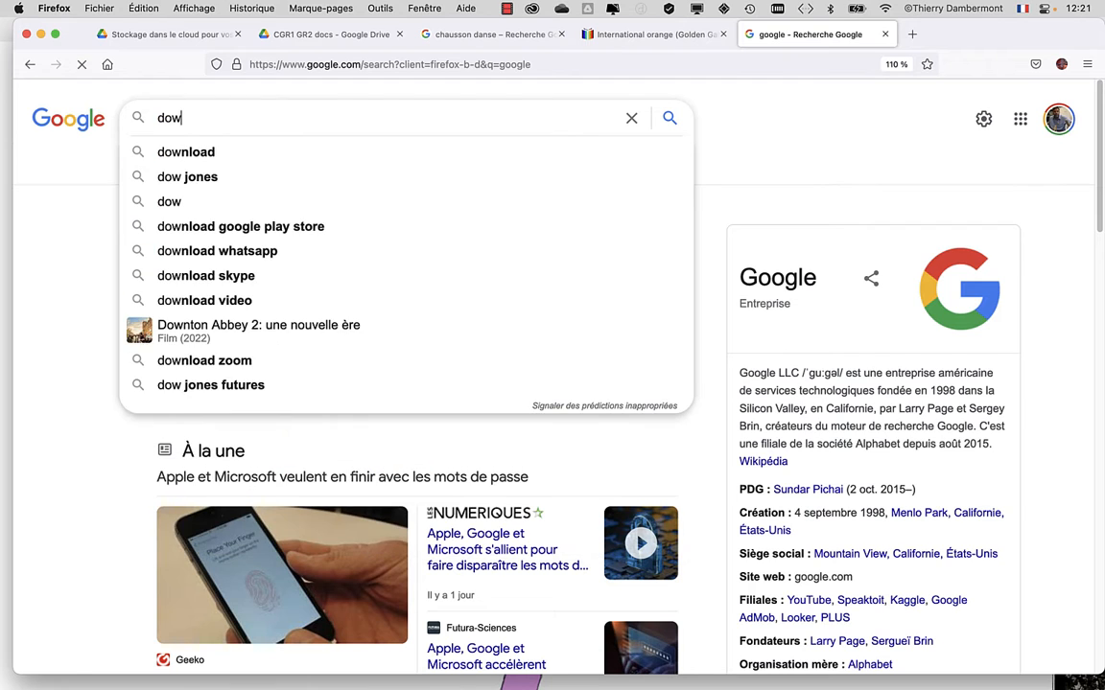
text(nload i)
key(BackSpace)
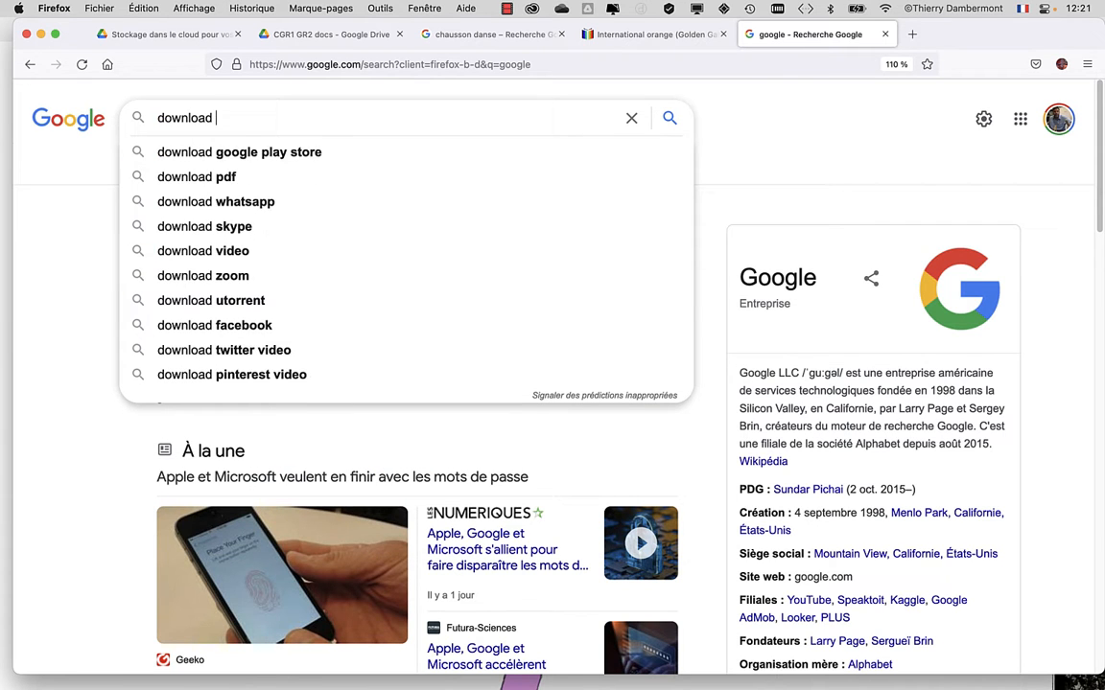
text(photoshop pattern)
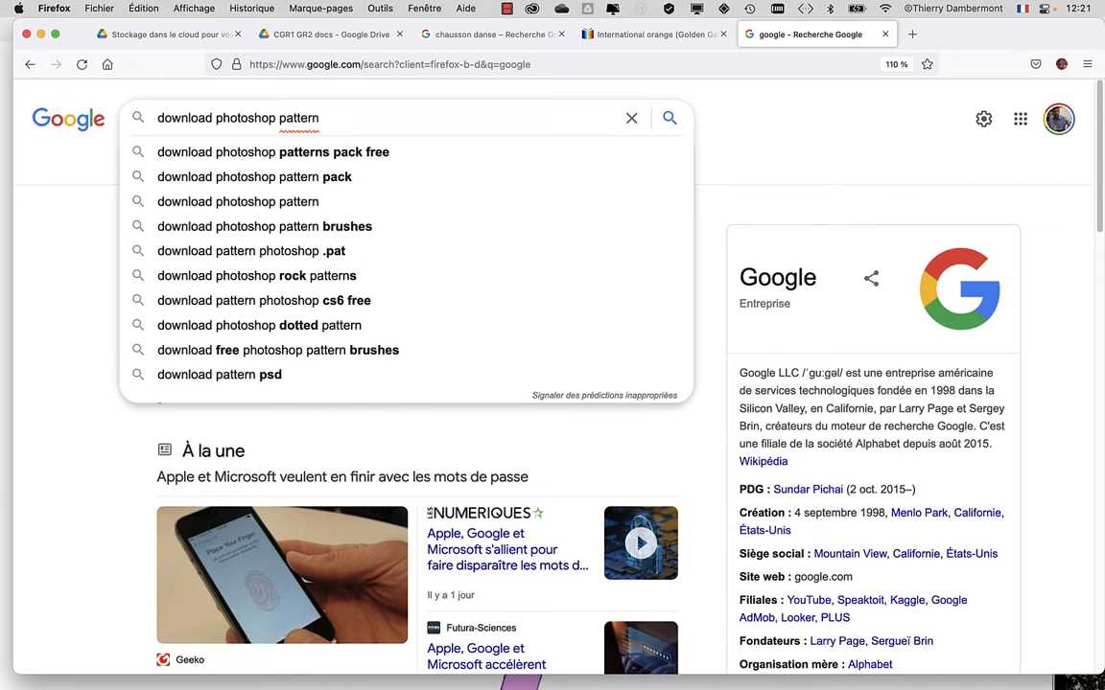
click(213, 117)
text(free)
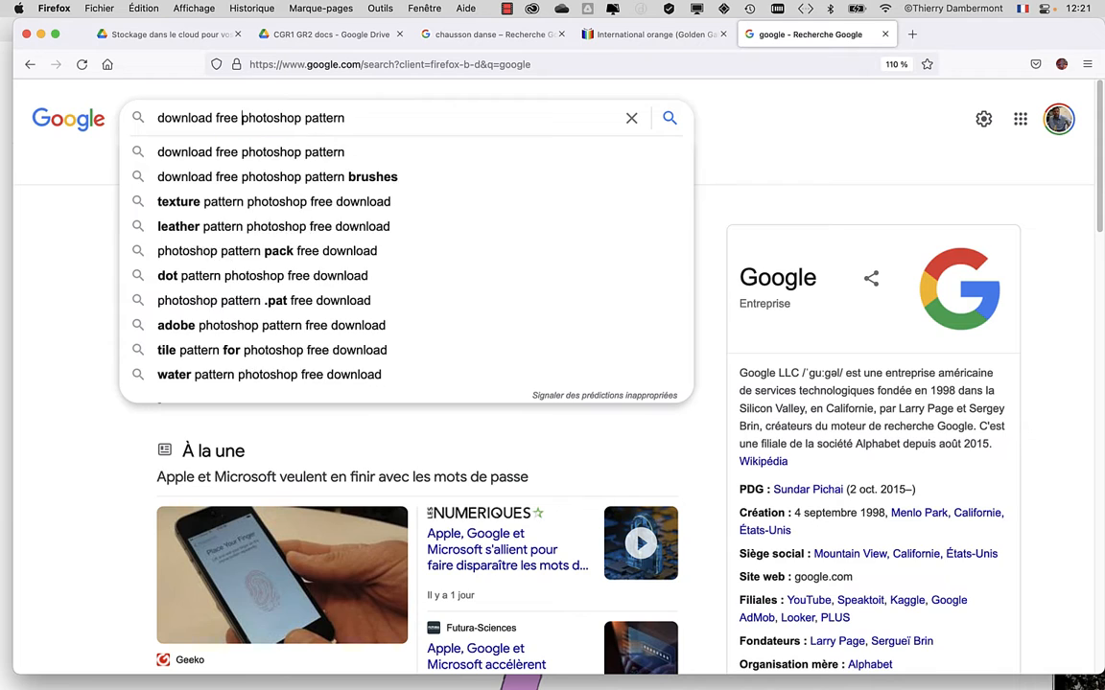
key(Return)
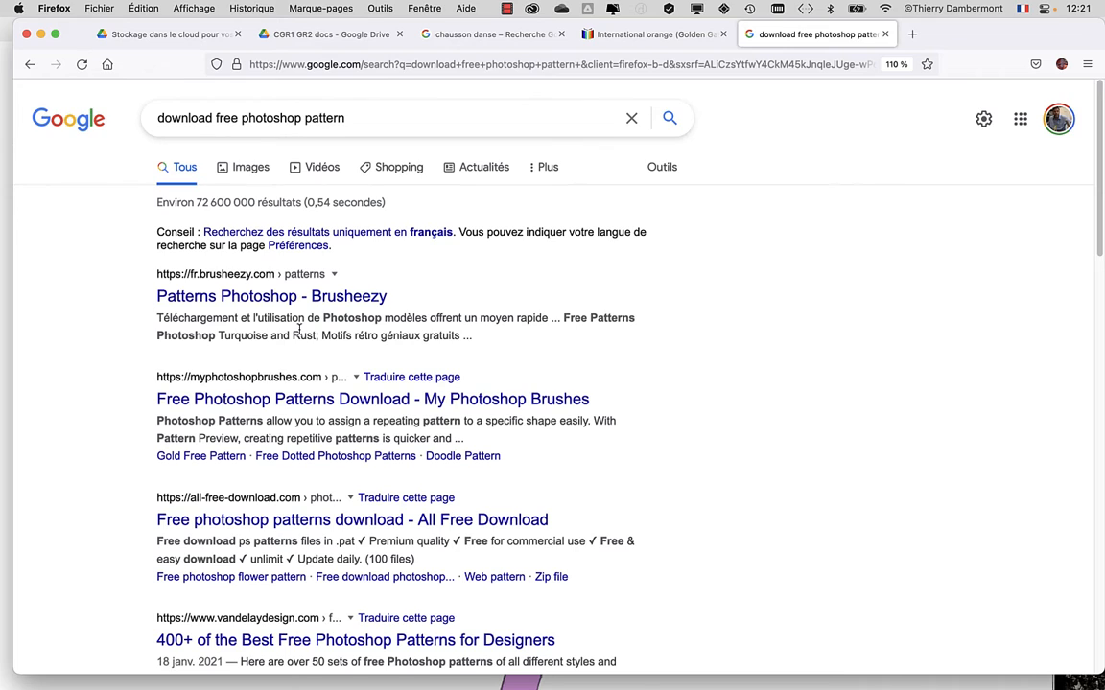
Examine the web results for free Photoshop patterns, switch to the image results and look through the pattern previews.
scroll(302, 345, down, 5)
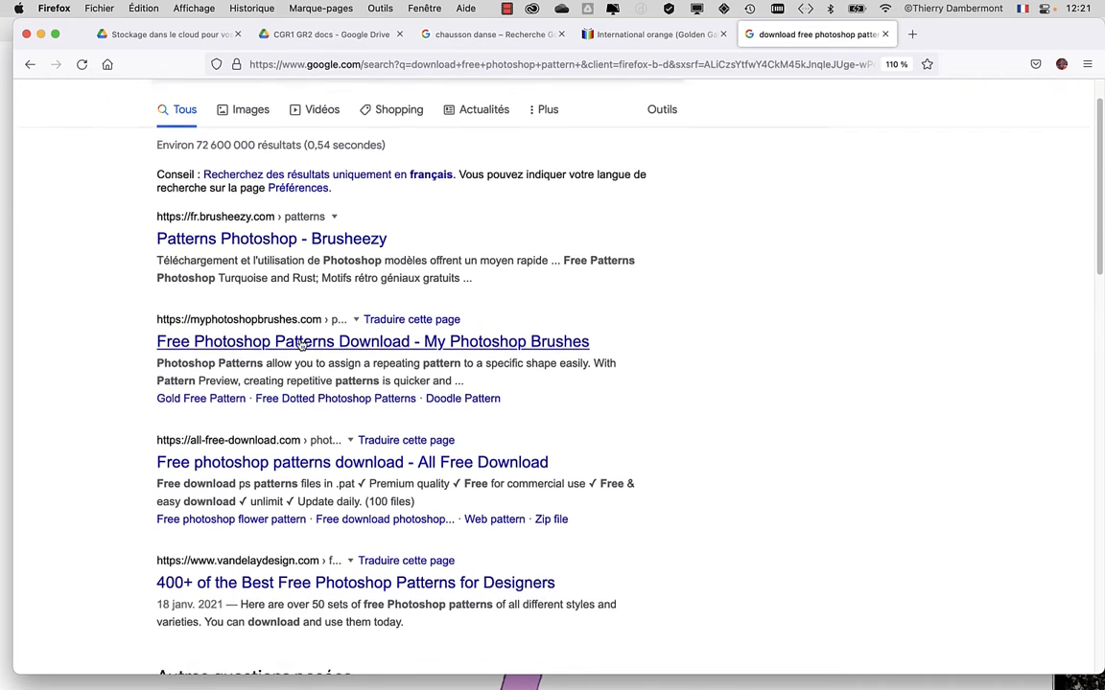
scroll(302, 346, down, 5)
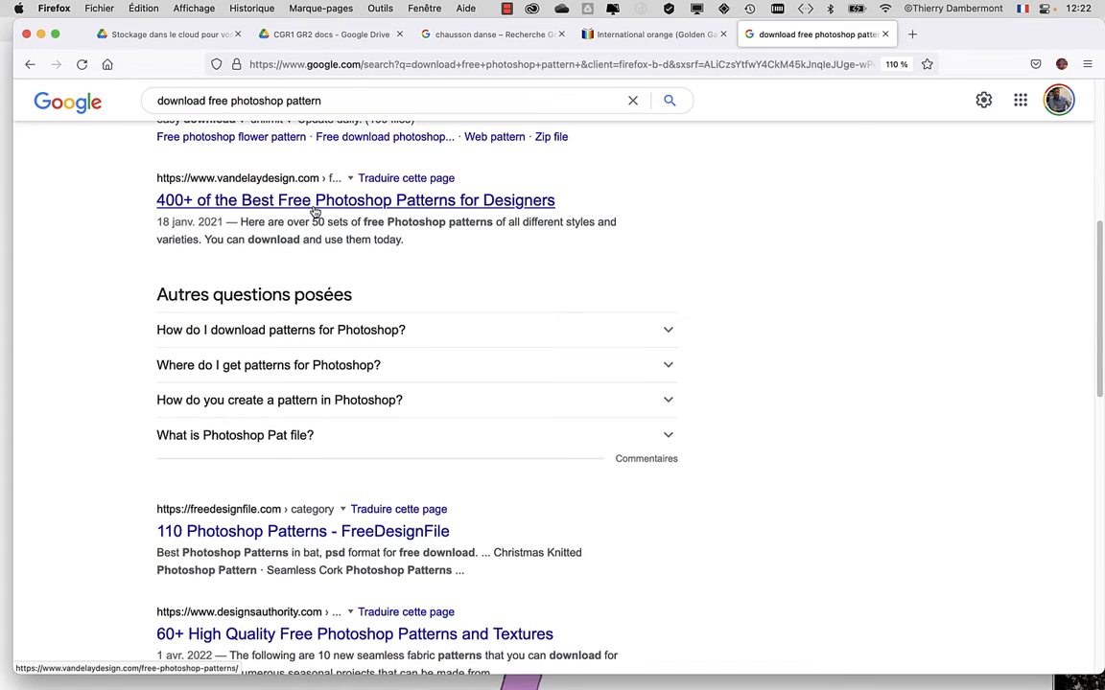
scroll(303, 382, down, 7)
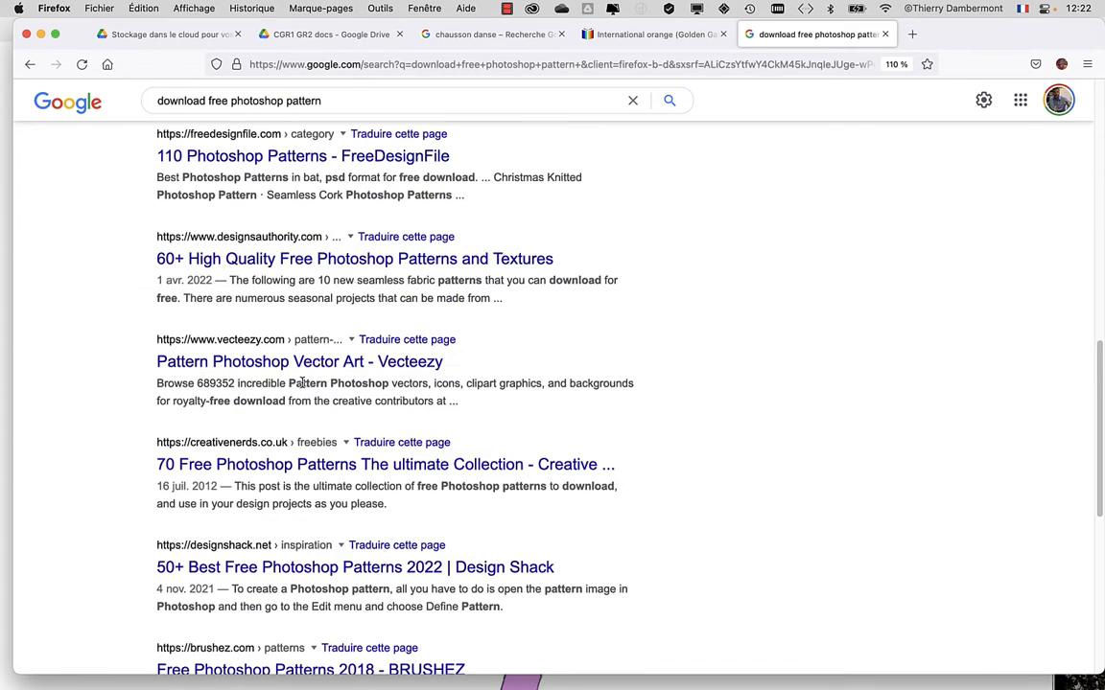
scroll(301, 379, up, 15)
click(243, 169)
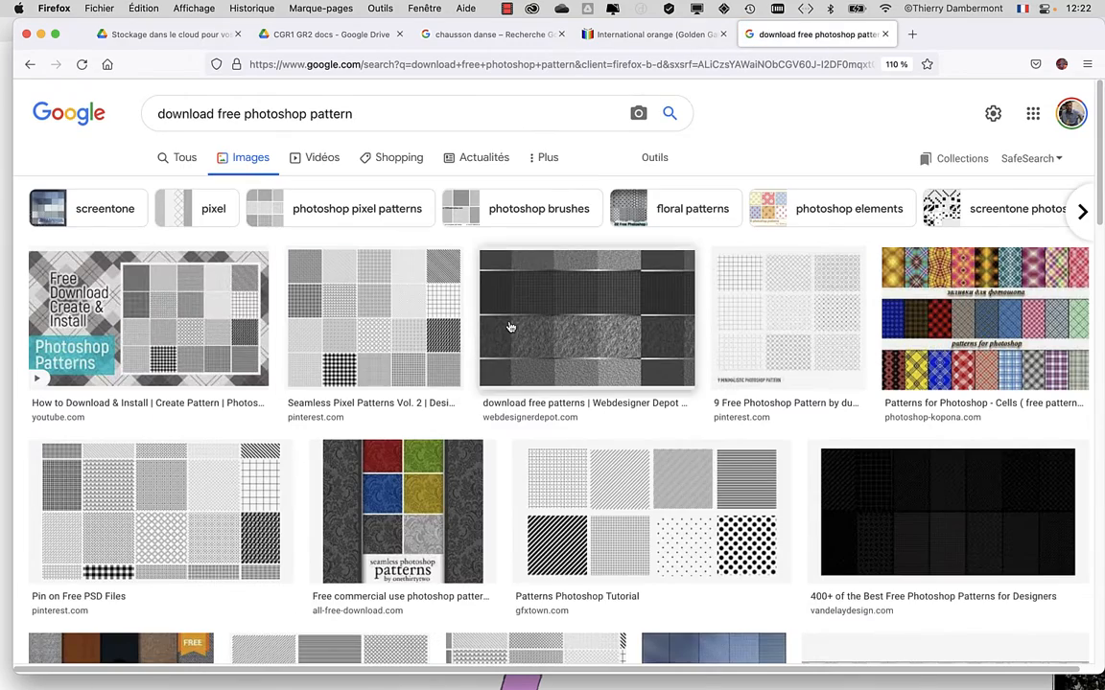
scroll(510, 327, down, 1)
scroll(510, 327, down, 15)
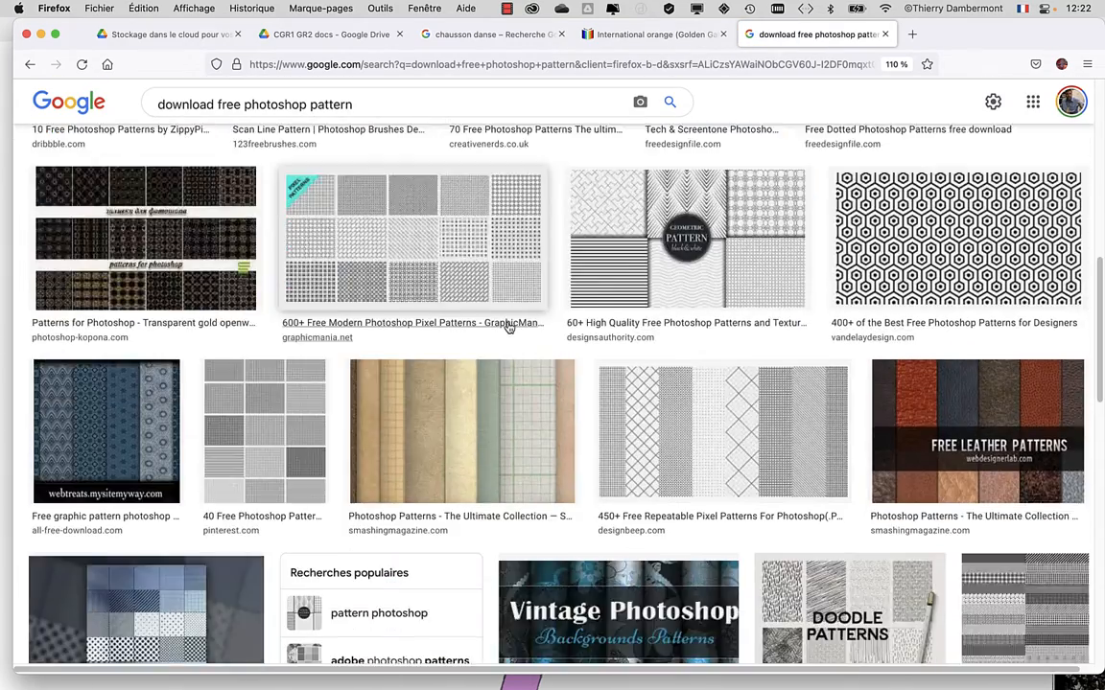
scroll(509, 328, down, 12)
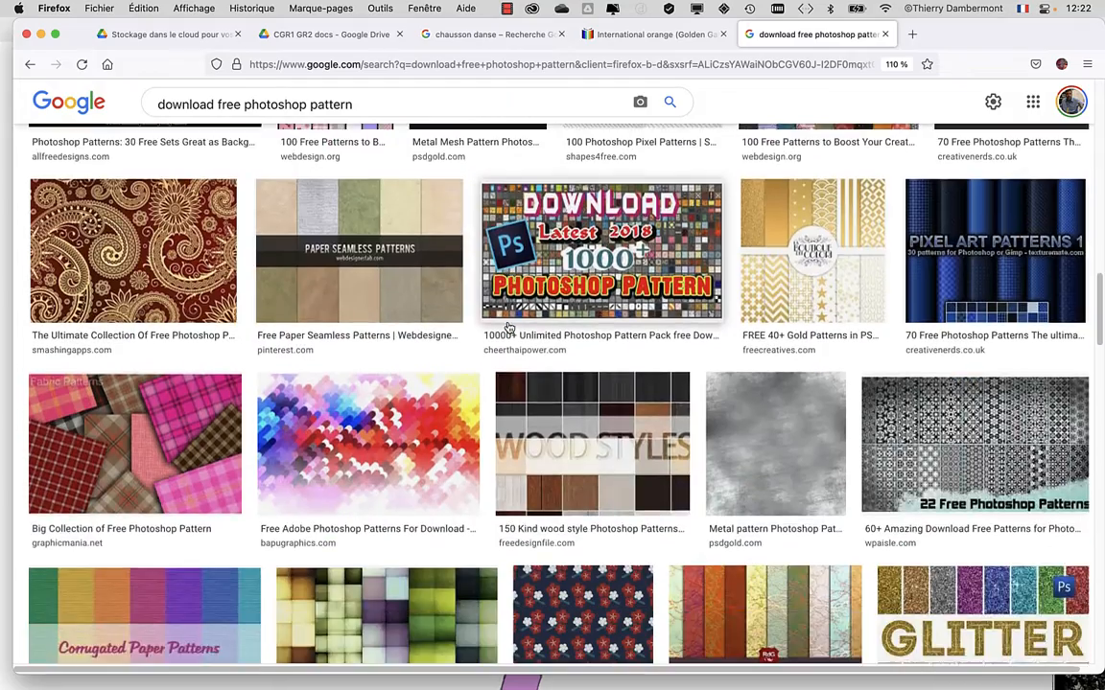
scroll(508, 328, down, 18)
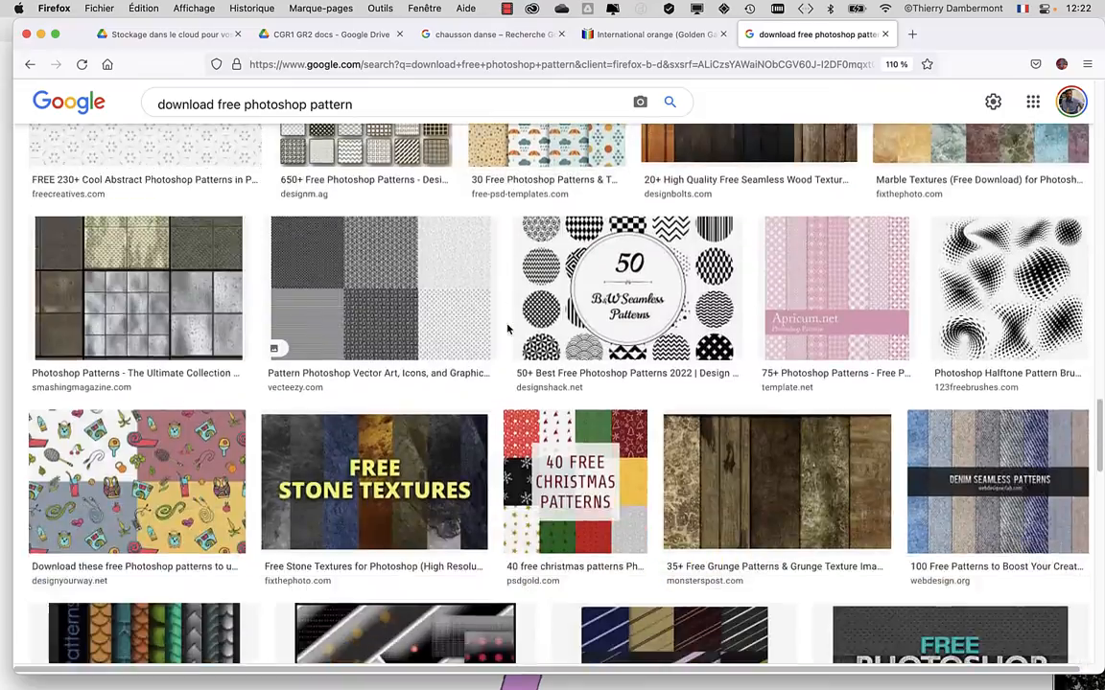
scroll(508, 328, up, 20)
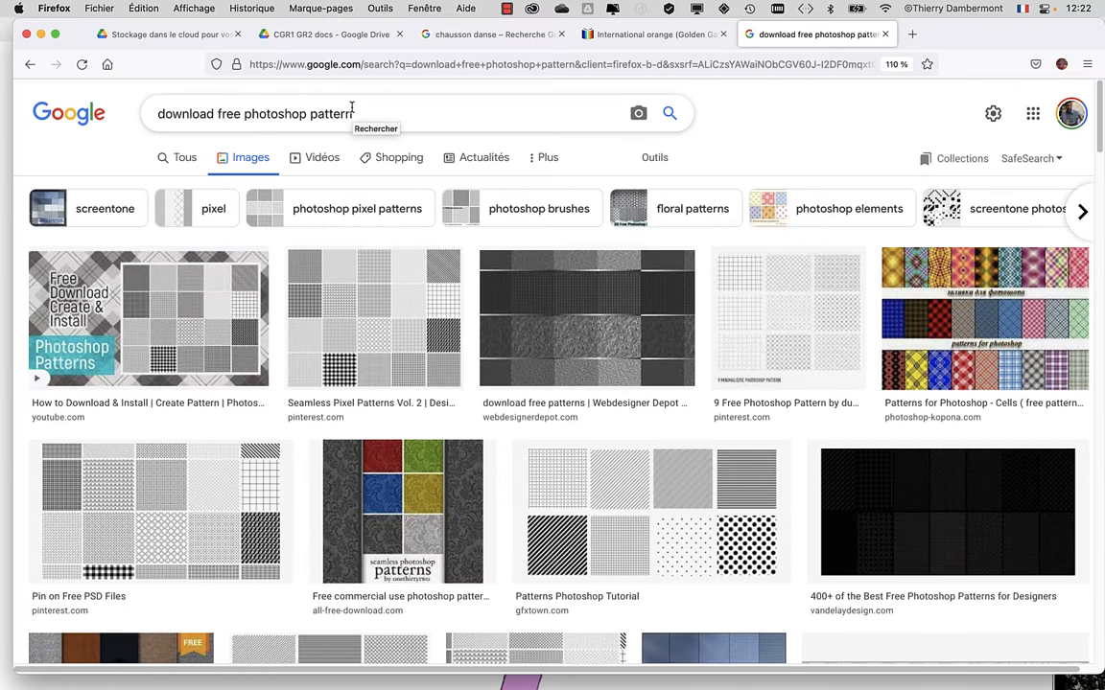
Refine the image search to "download free photoshop pattern flower".
click(365, 112)
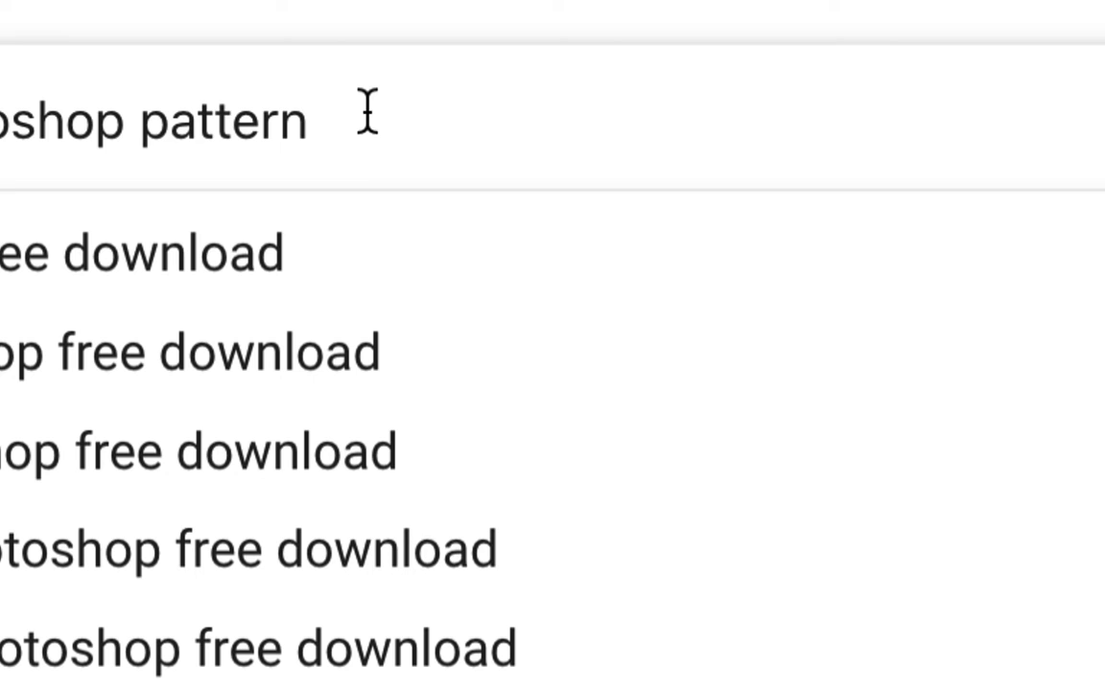
text(flower)
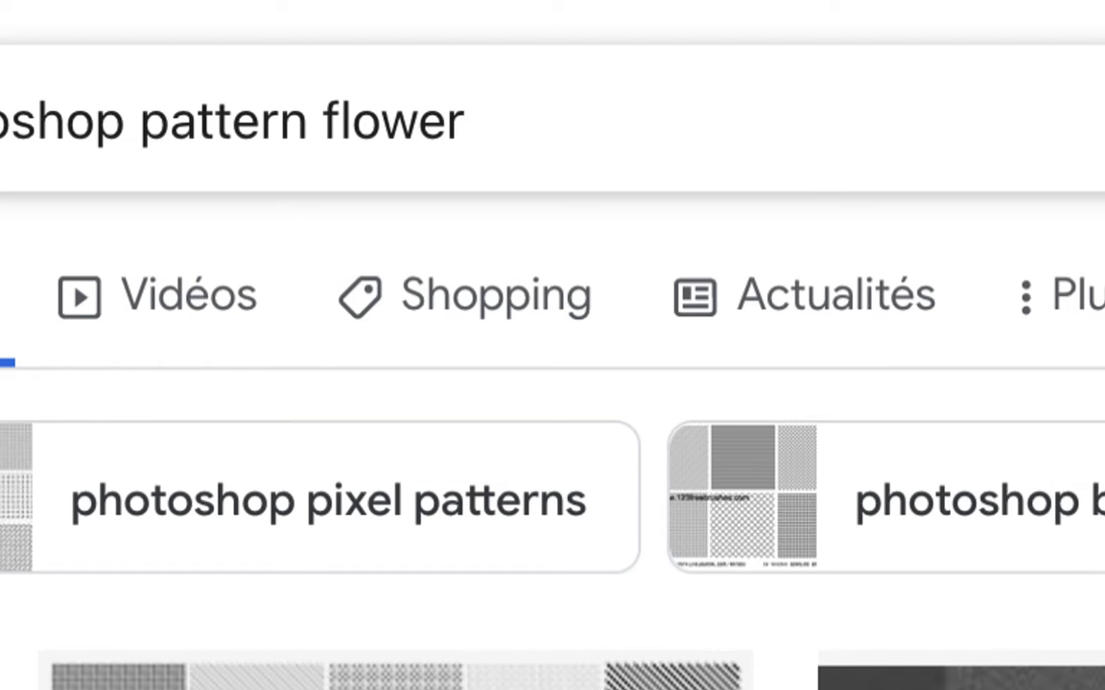
key(Return)
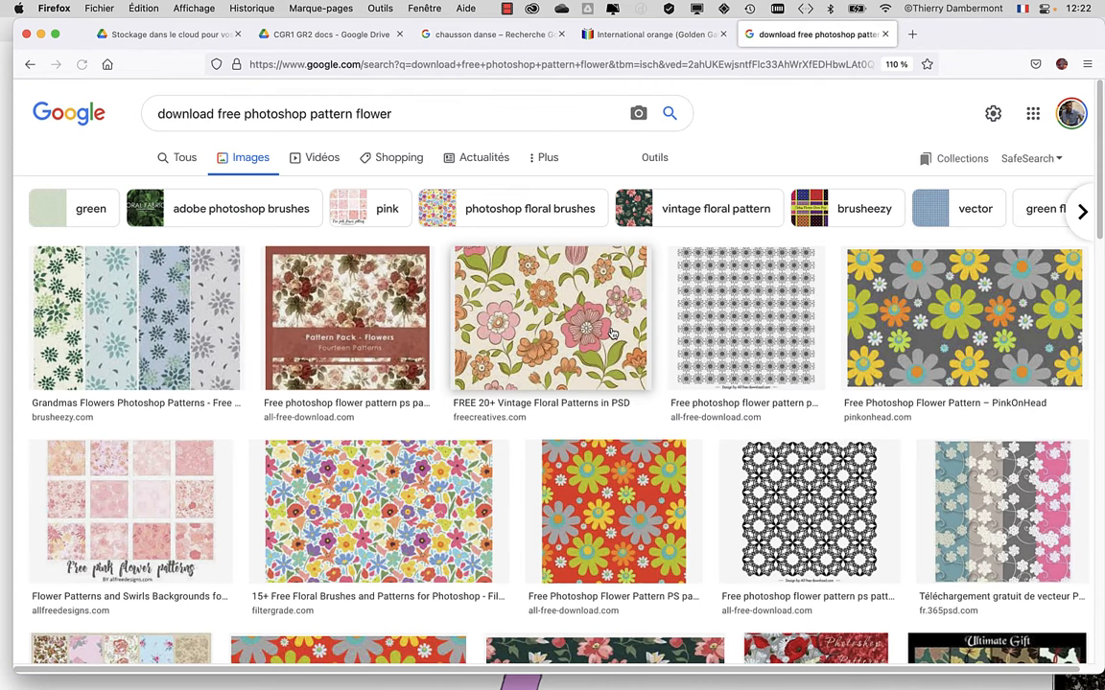
Browse the floral image results and open the preview of the red All Free Download flower pattern.
scroll(606, 348, down, 3)
scroll(606, 347, down, 7)
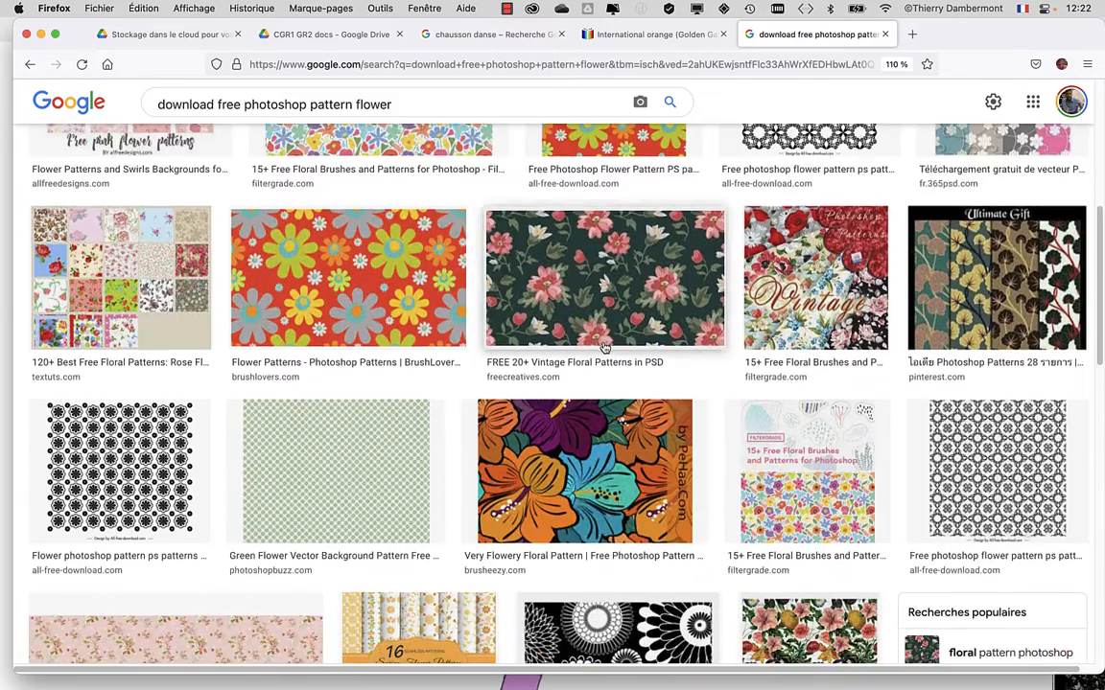
scroll(600, 349, up, 7)
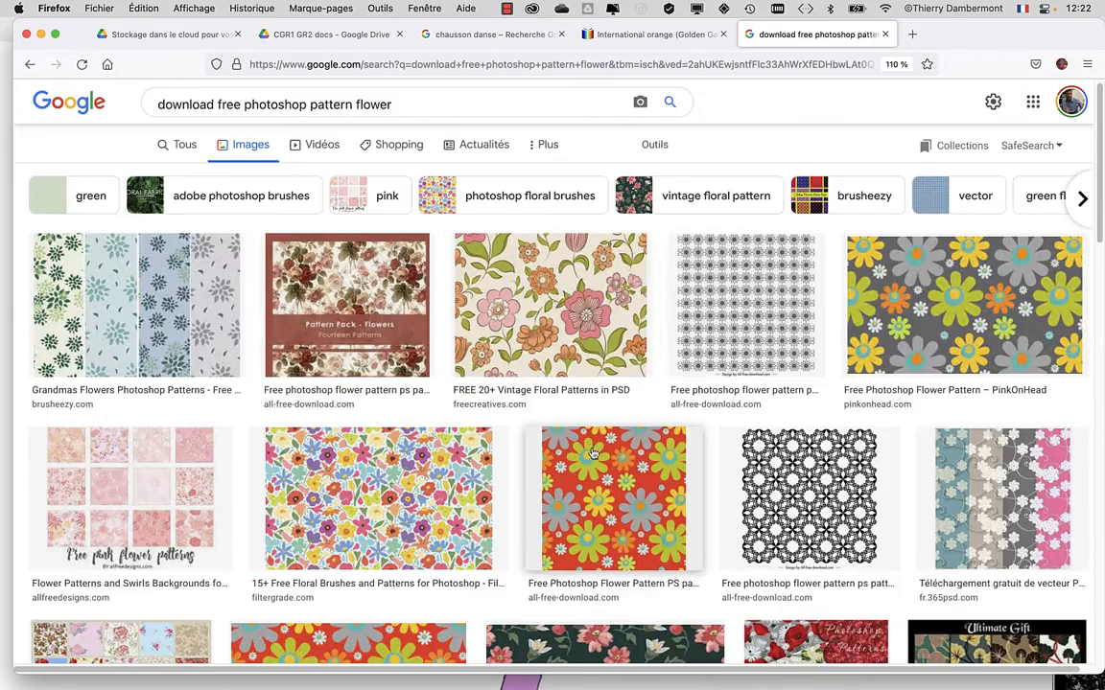
click(535, 411)
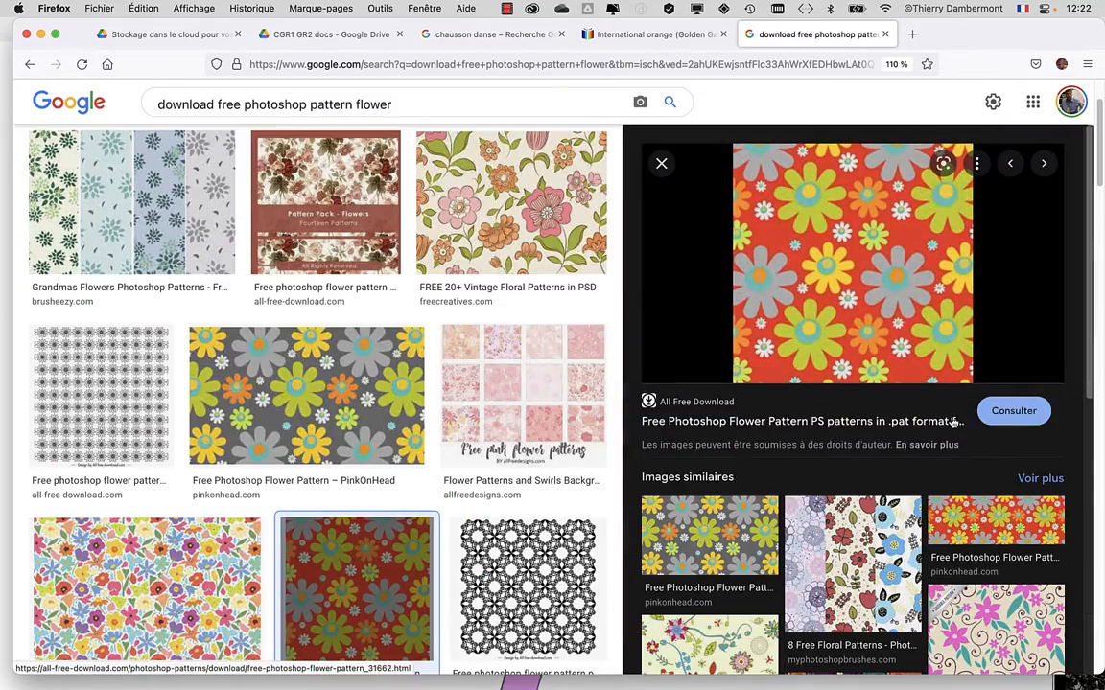
Copy the red flower pattern's image link and open it in a new browser tab.
right_click(821, 270)
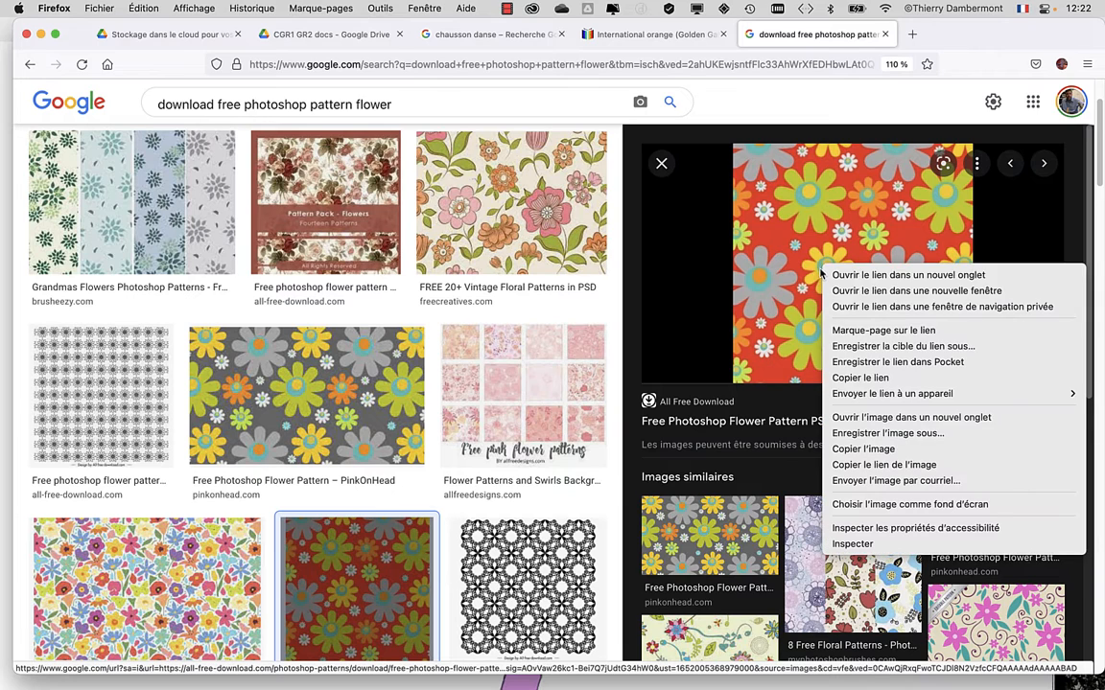
click(906, 465)
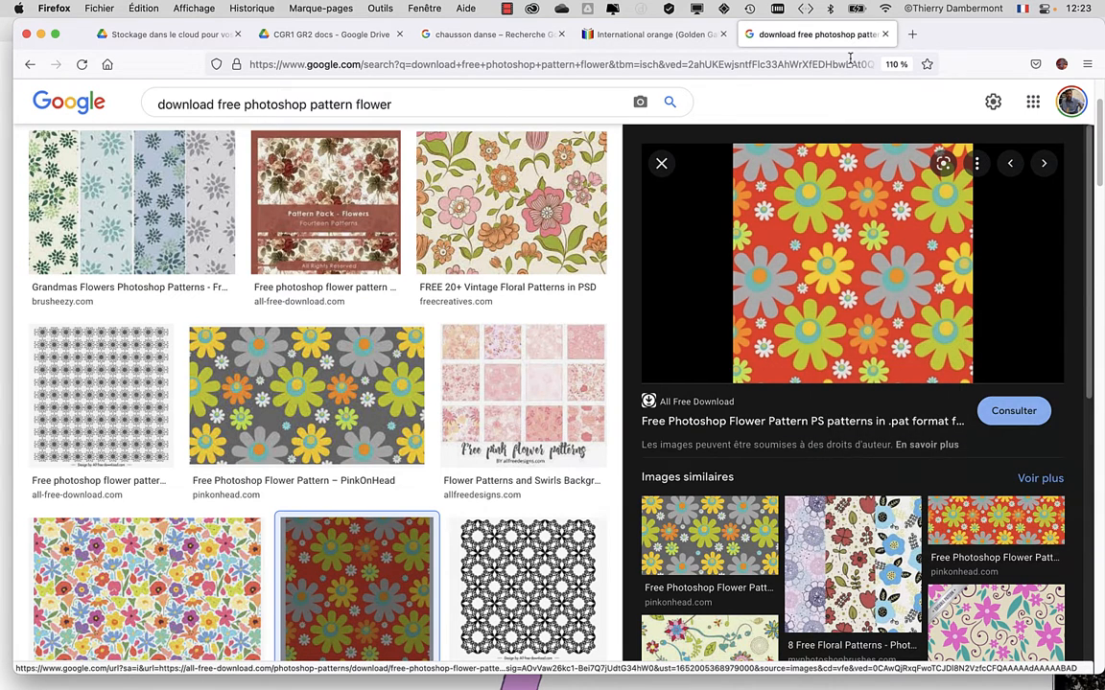
click(912, 34)
text(https://images.all-free-download.com/images/graphiclarge/free_photoshop_flower_pattern_31662.jpg)
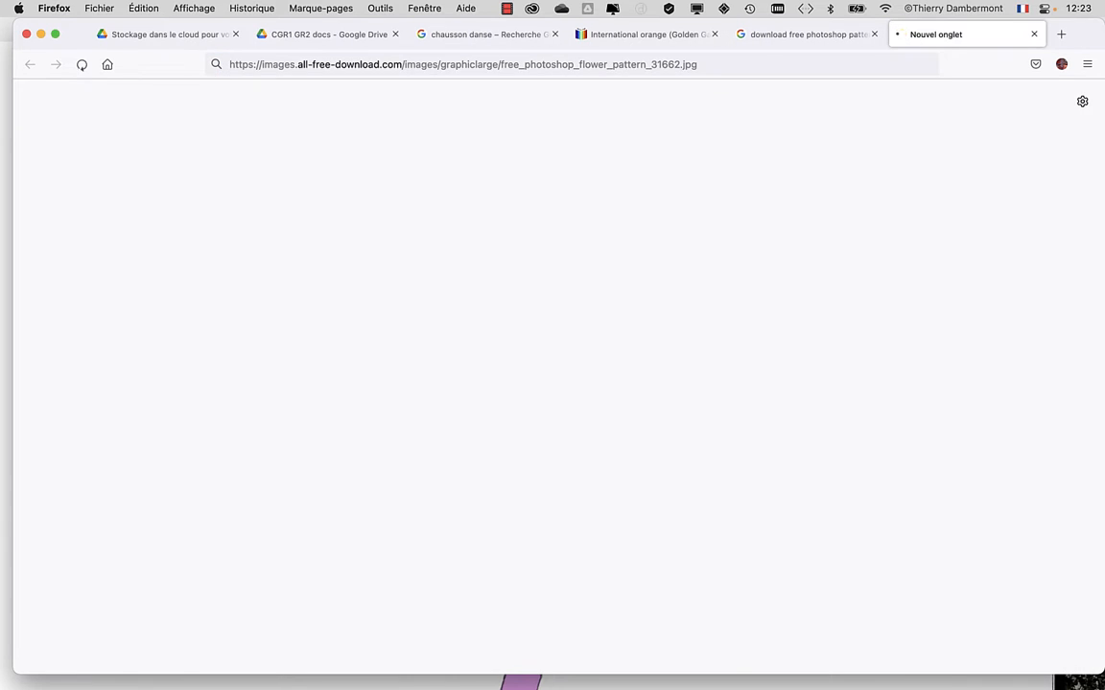
Load the copied red flower pattern image and enlarge it to 200 %.
key(Return)
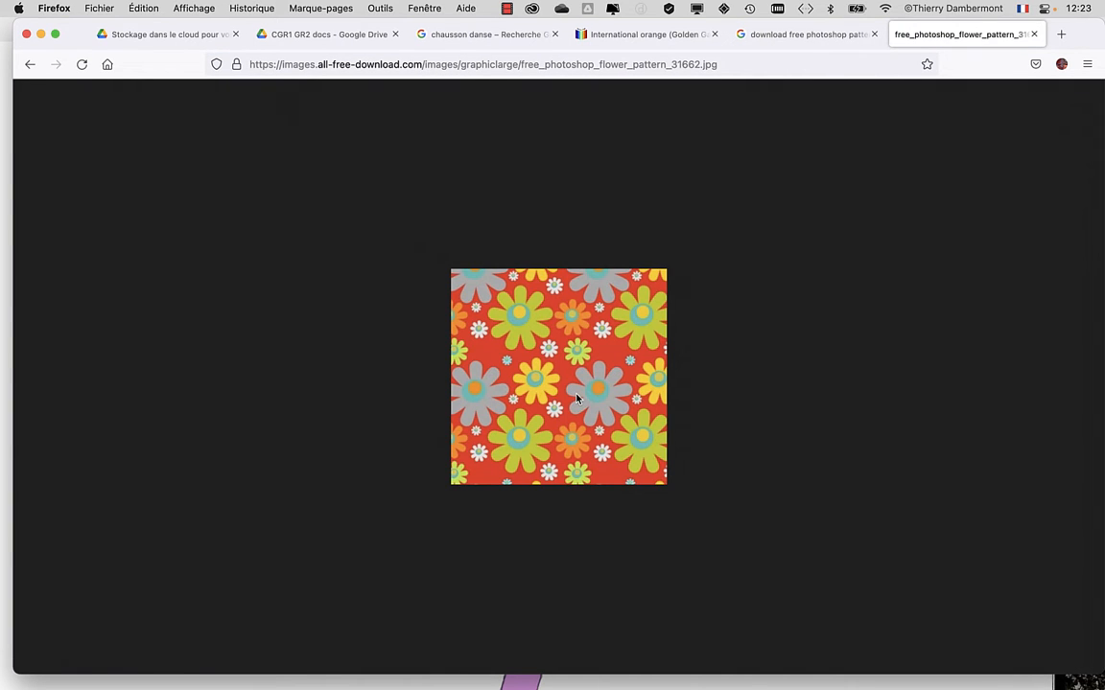
key(super+plus)
key(super+plus)
key(super+plus)
key(super+plus)
key(super+plus)
key(super+plus)
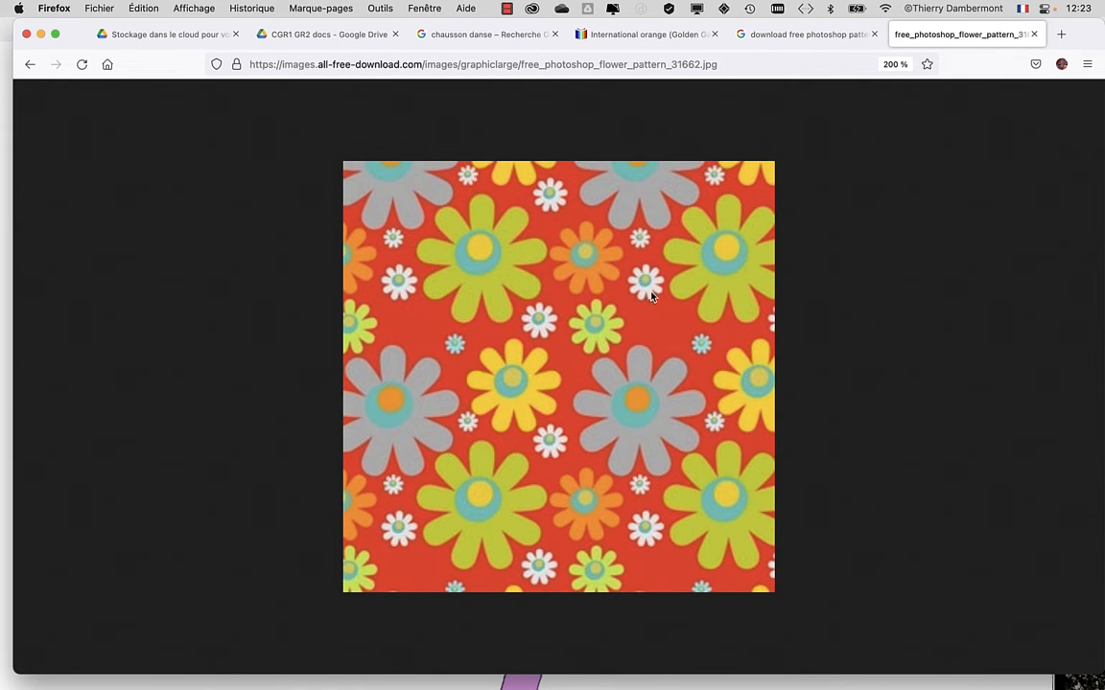
Refine the image search to "download free photoshop pattern flower bird" and look through the resulting pattern previews.
click(820, 35)
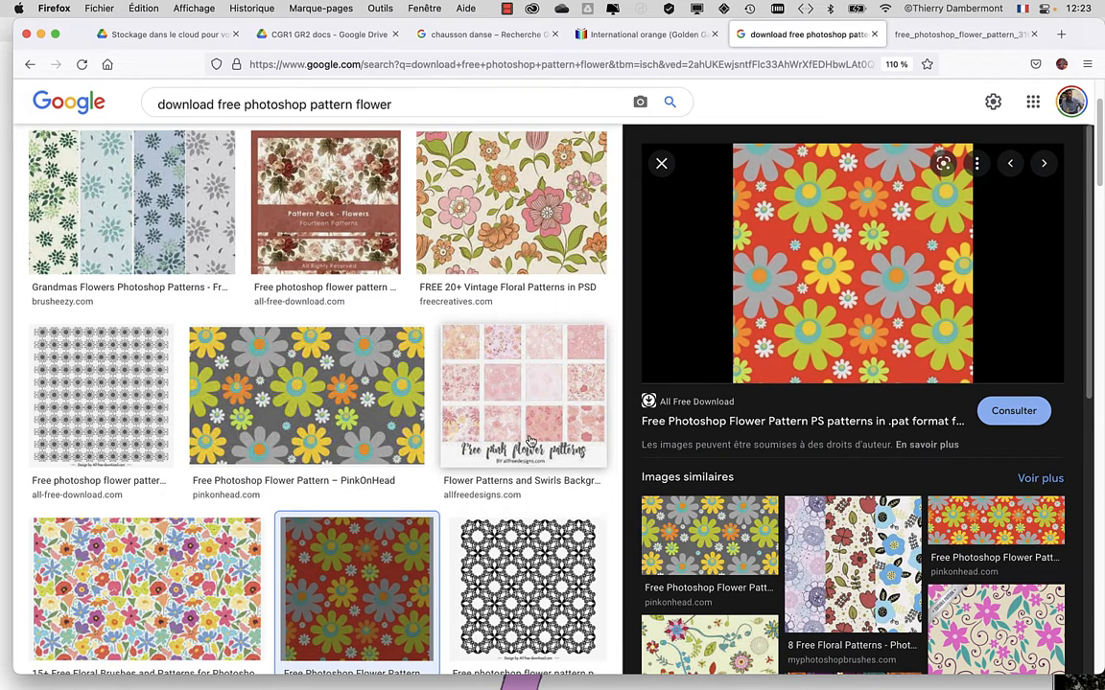
scroll(530, 440, down, 3)
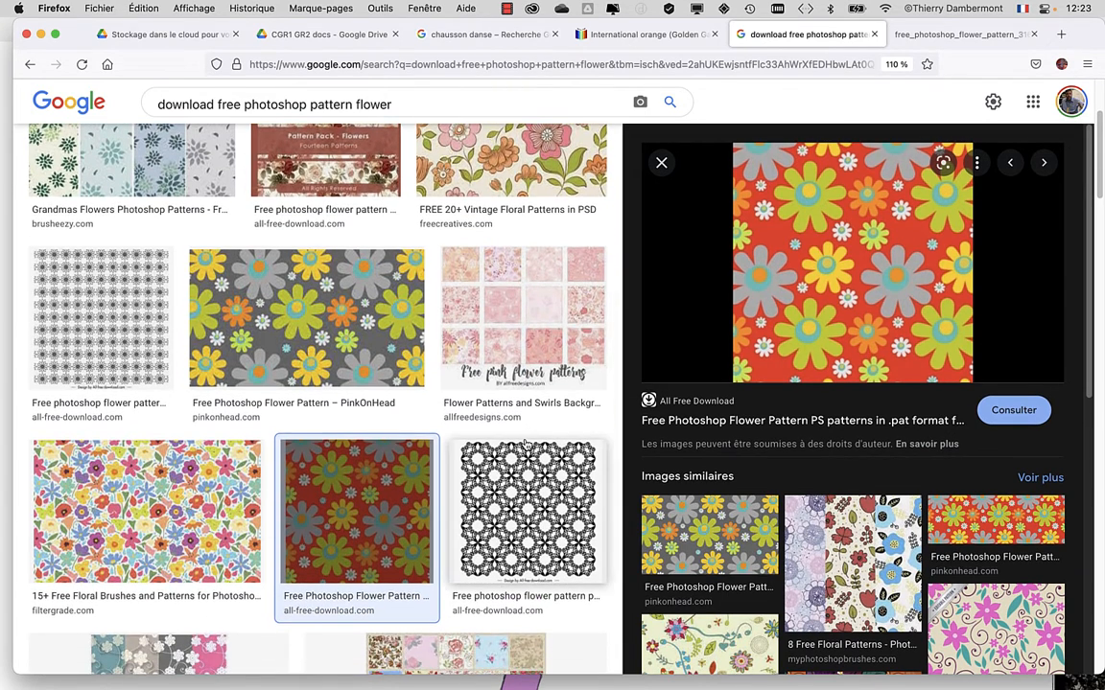
scroll(526, 443, up, 5)
click(419, 113)
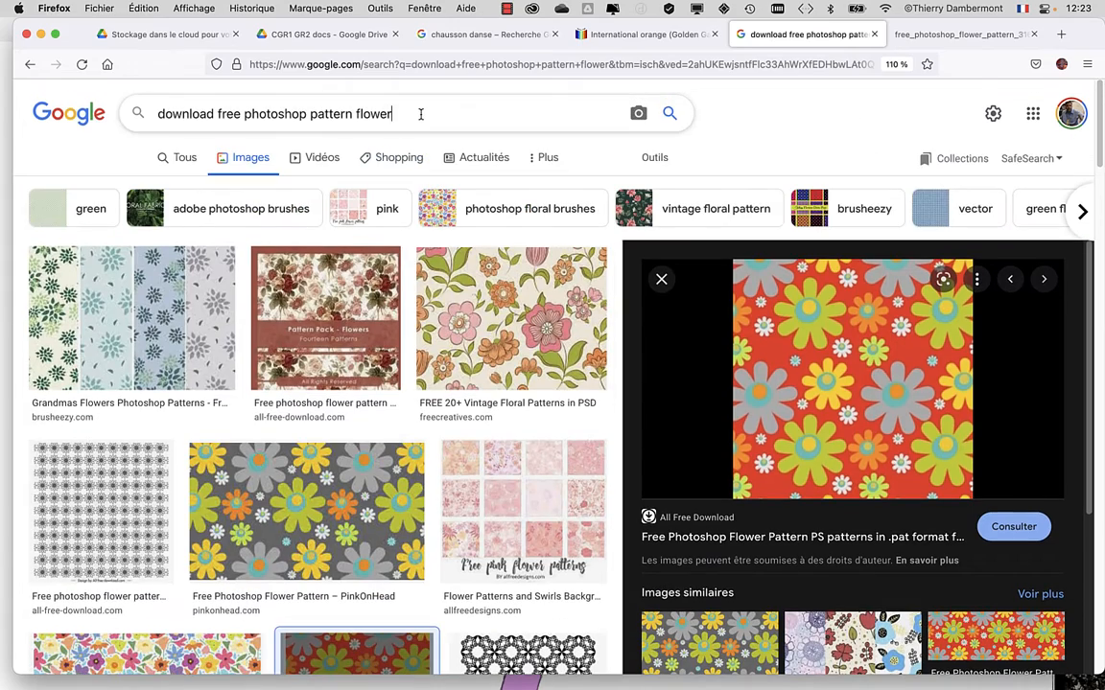
text(bird)
key(Return)
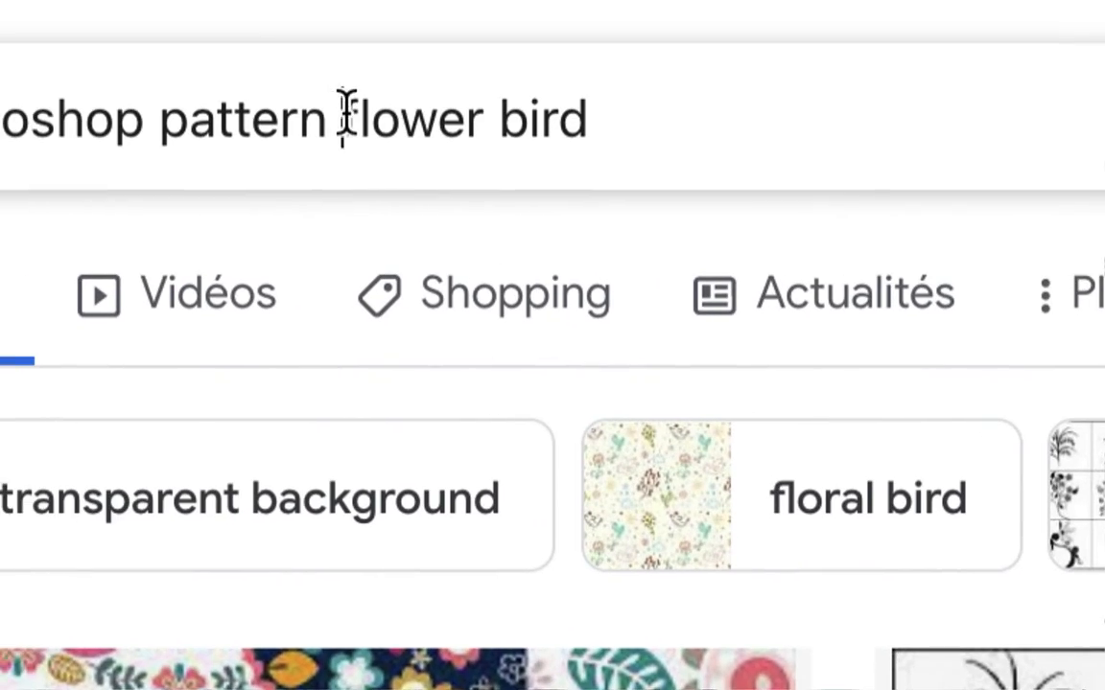
drag(527, 89, 652, 91)
drag(384, 117, 451, 122)
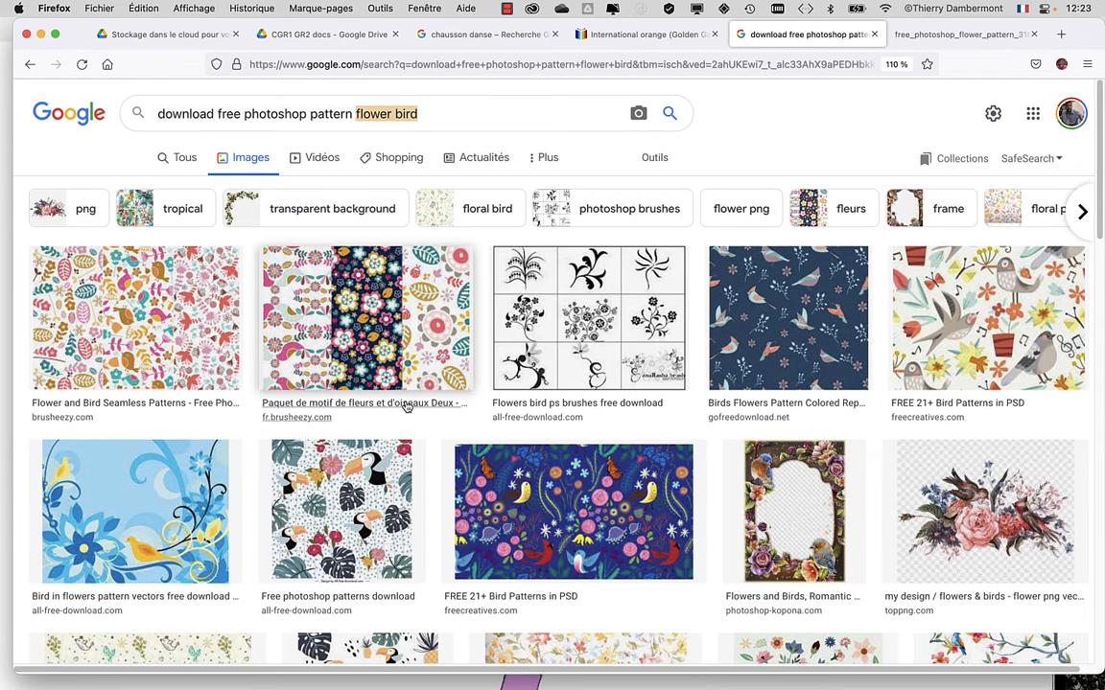
scroll(393, 403, down, 3)
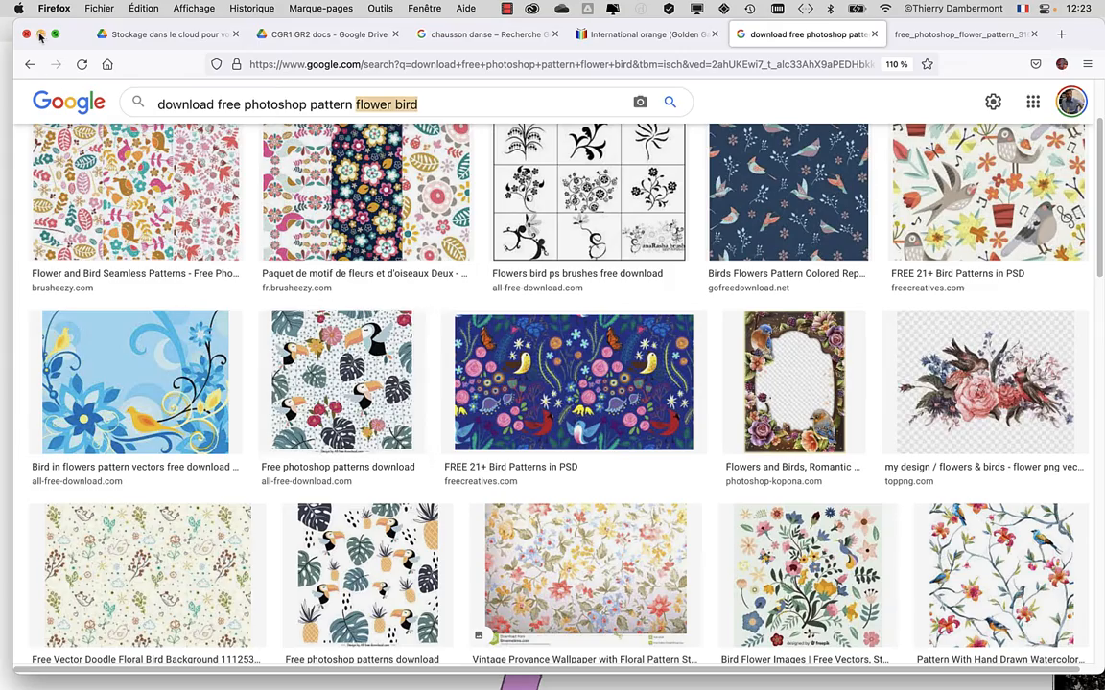
Minimize the browser, switch back to Photoshop and shift the Calque 2 floral pattern within the bent leg.
click(37, 32)
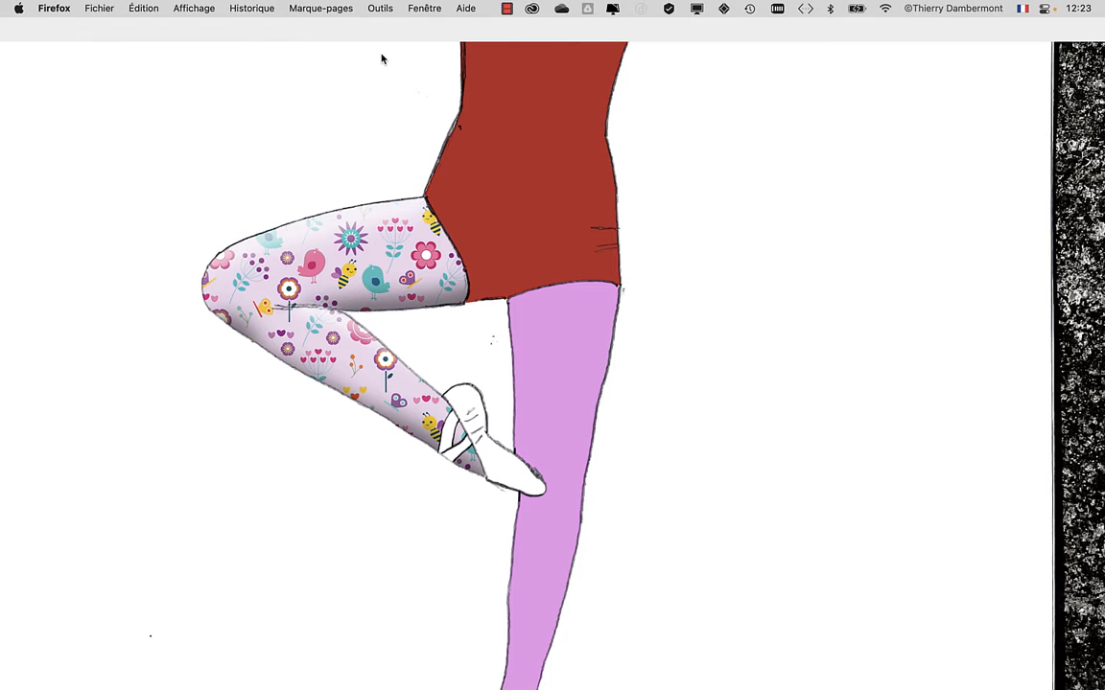
click(345, 46)
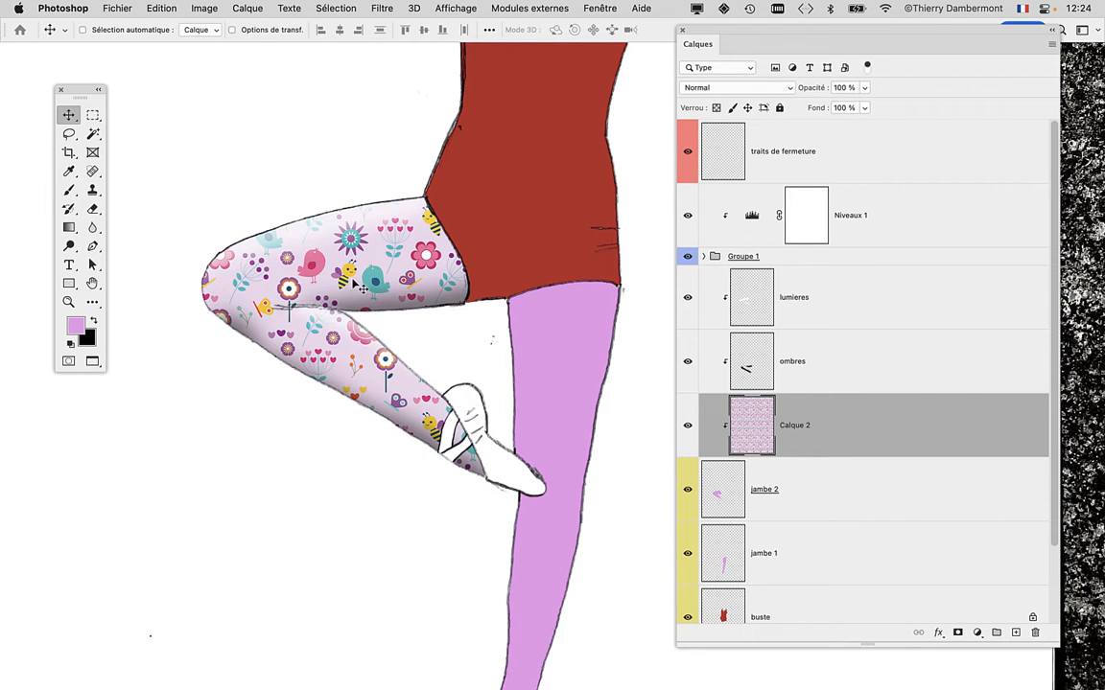
drag(367, 286, 381, 196)
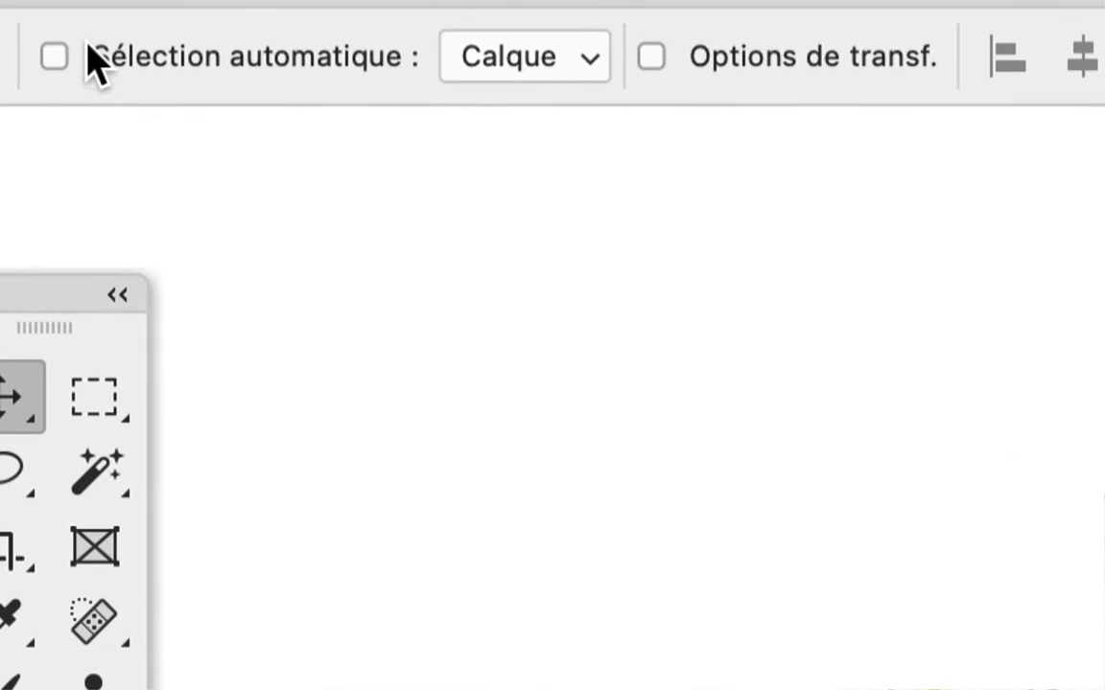
click(55, 56)
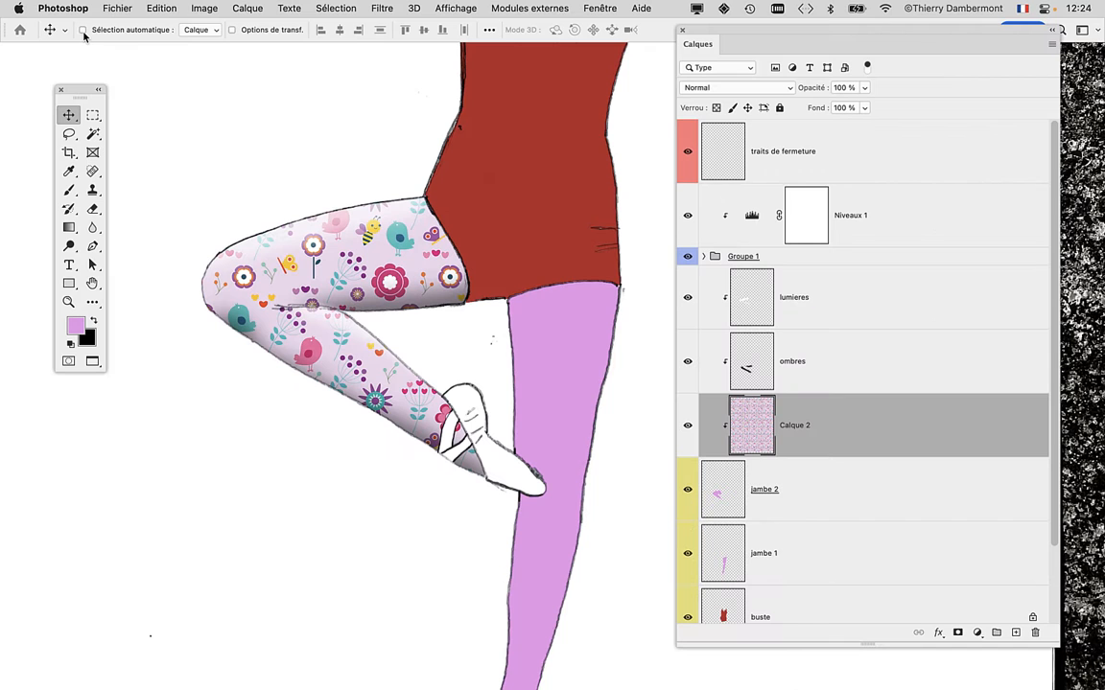
drag(390, 248, 292, 187)
scroll(448, 460, down, 5)
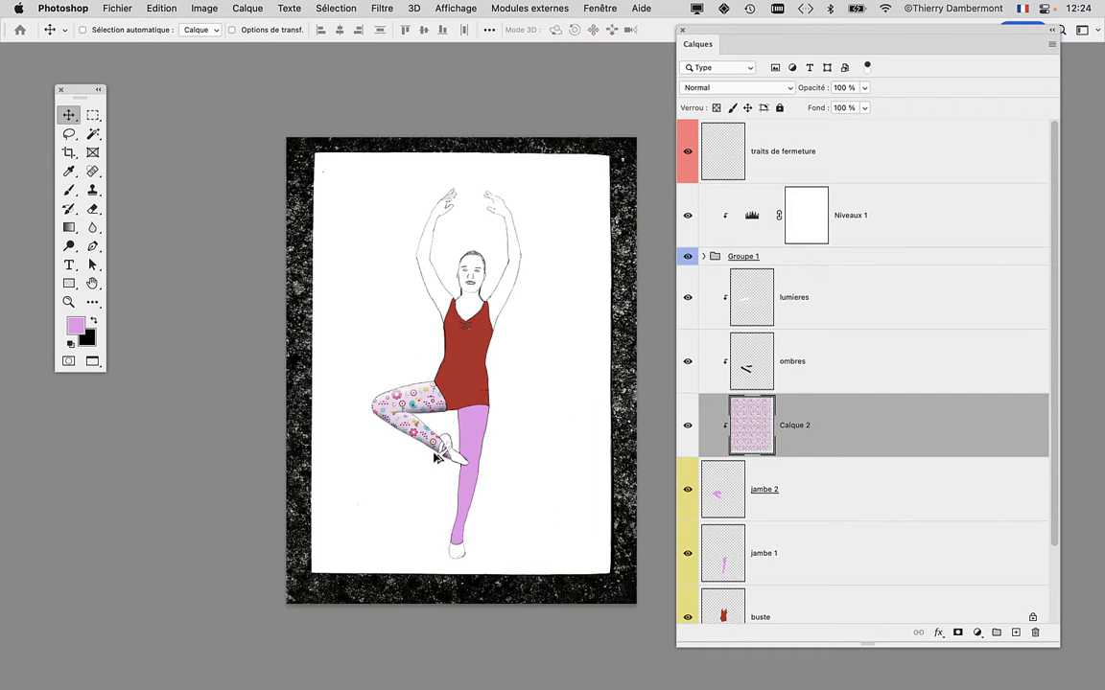
scroll(437, 458, up, 3)
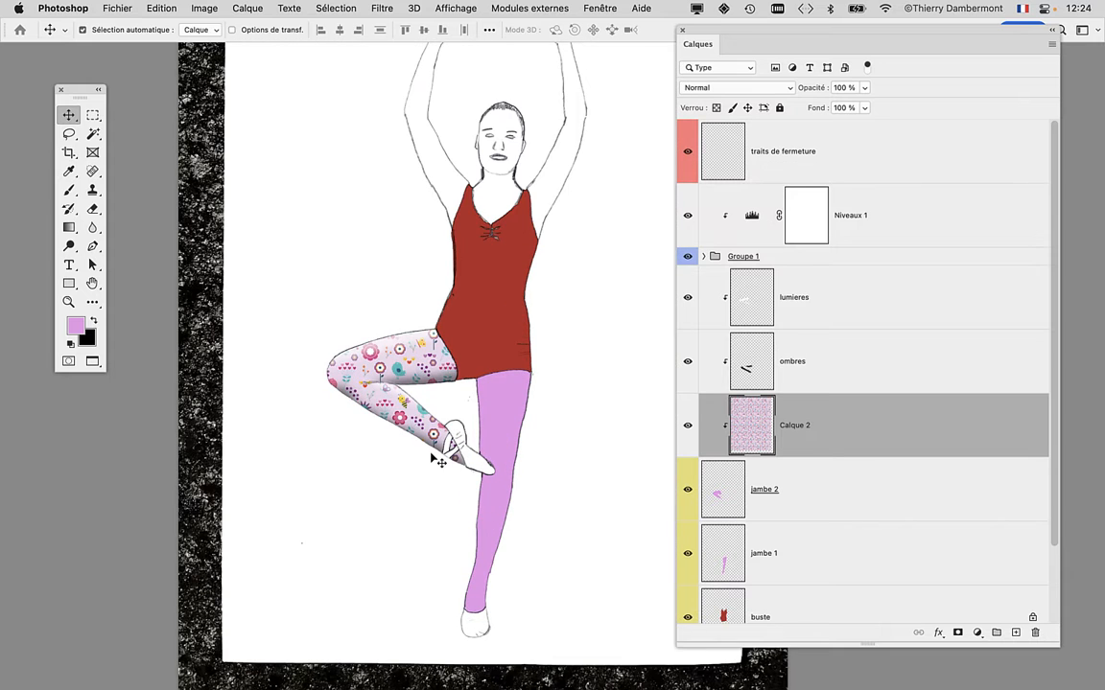
Scale the Calque 2 pattern down to 47.30 % with Free Transform and place it over the bent leg.
key(super+t)
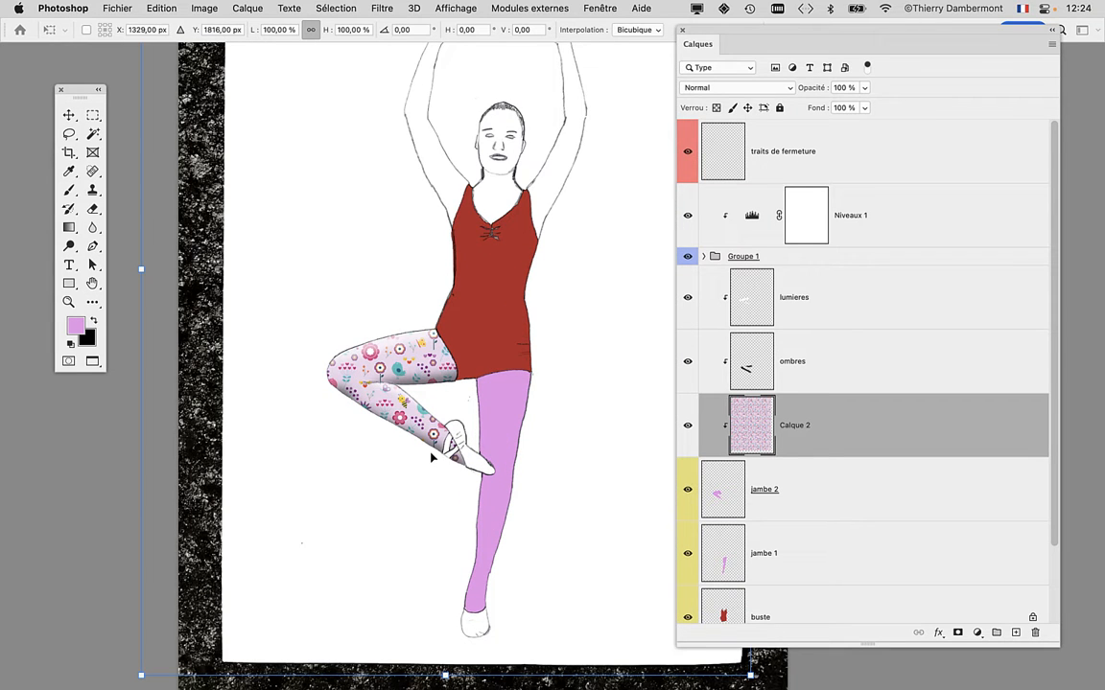
scroll(430, 455, down, 3)
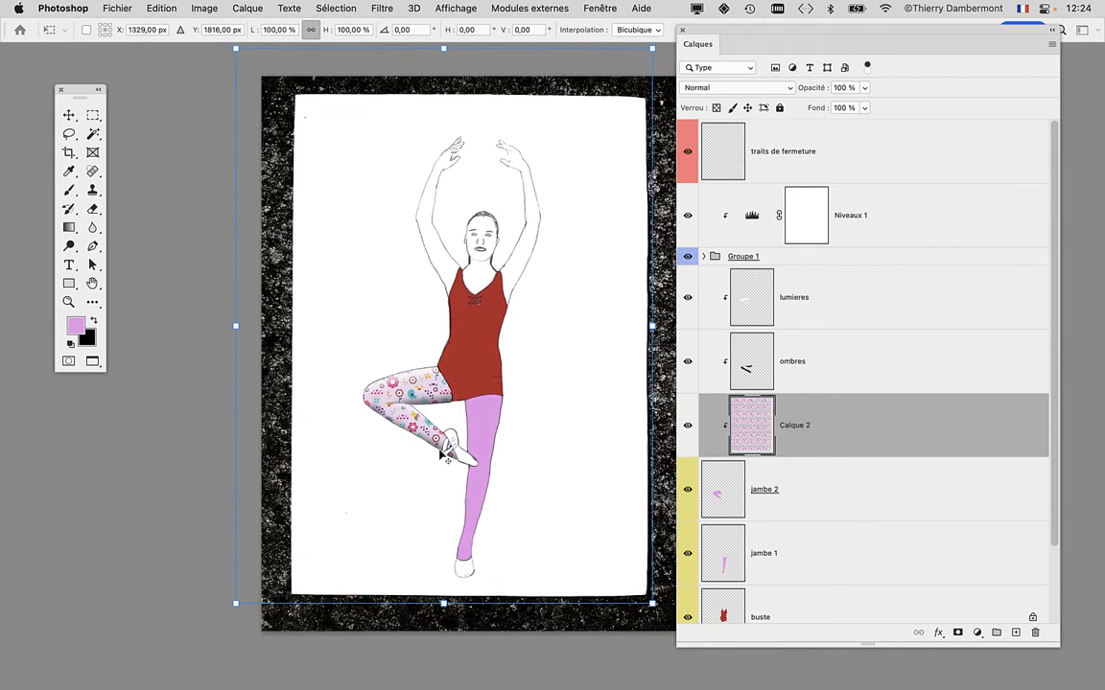
scroll(441, 457, down, 1)
drag(418, 456, 316, 468)
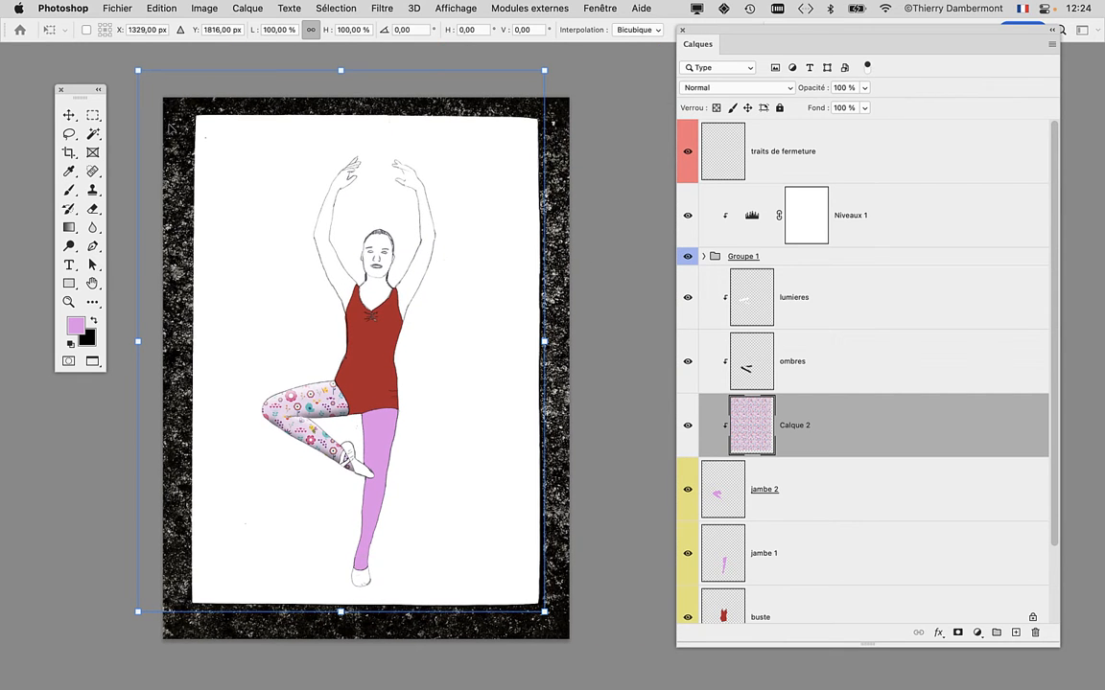
scroll(313, 298, down, 1)
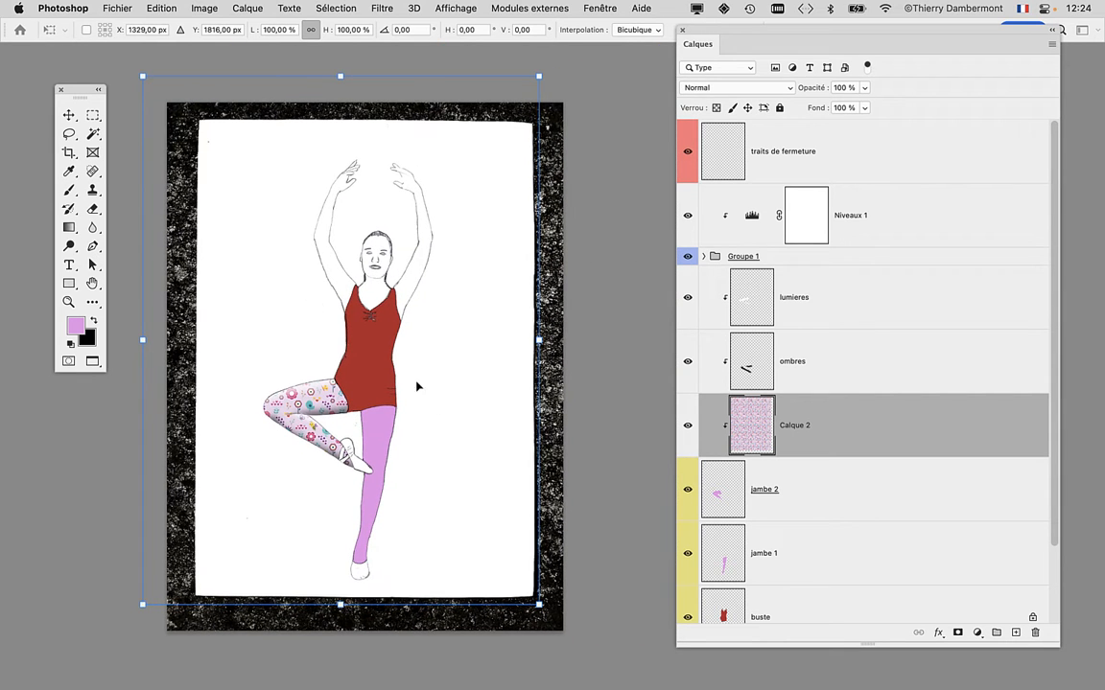
drag(144, 80, 350, 353)
drag(446, 496, 324, 431)
scroll(321, 422, up, 10)
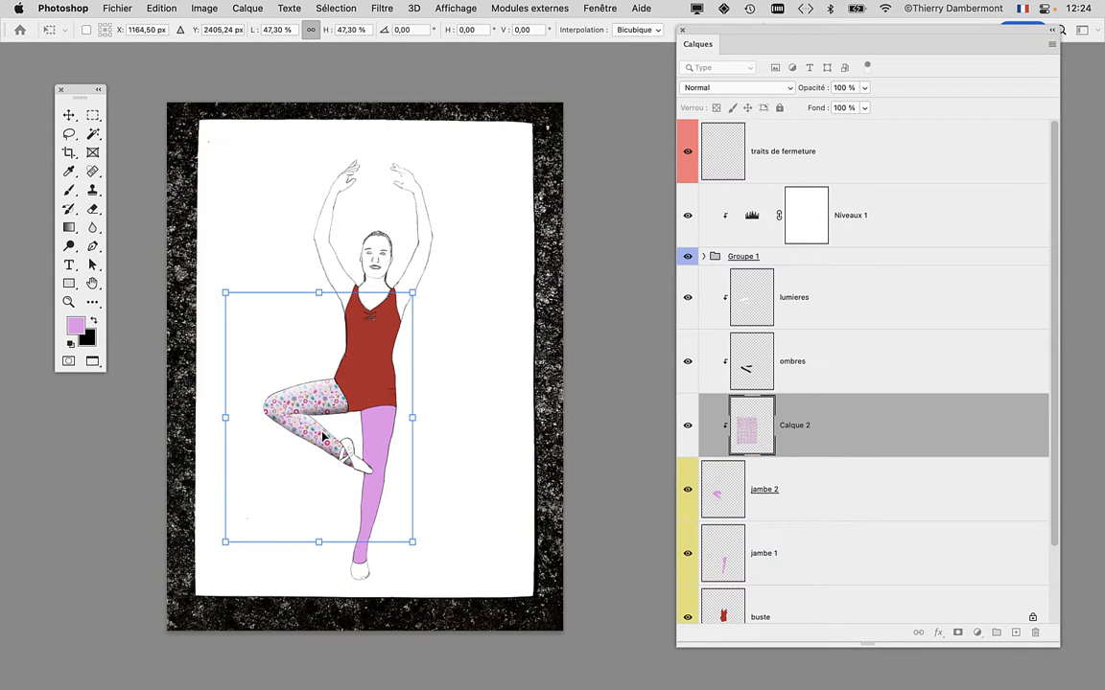
scroll(324, 422, down, 10)
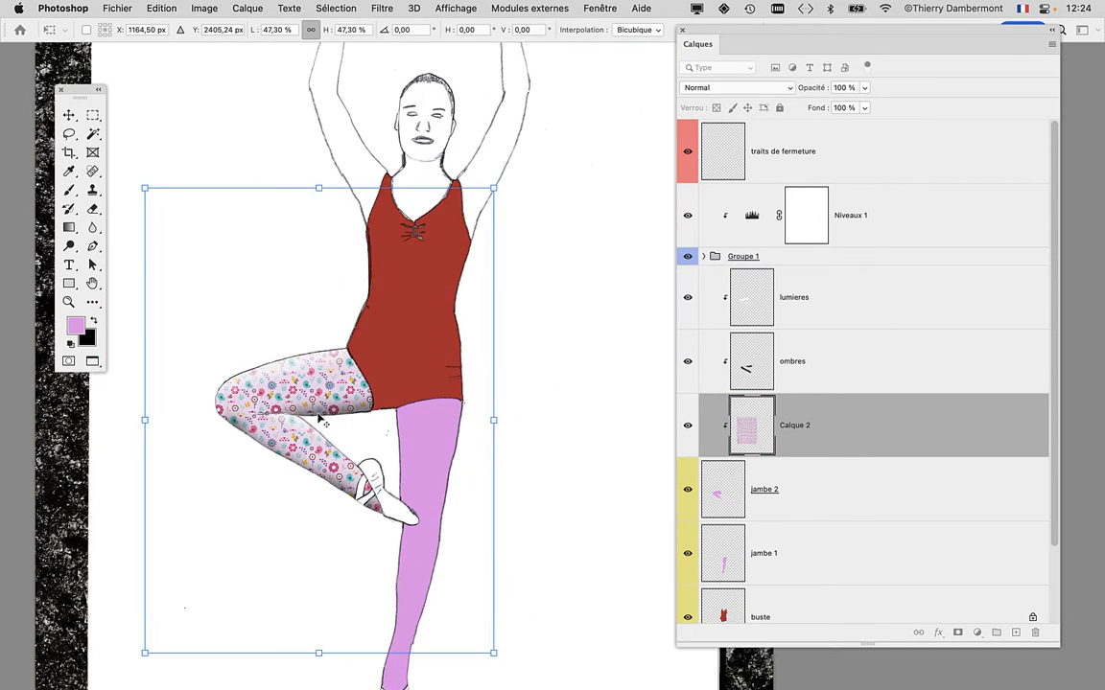
Rotate the floral pattern to about -61.66° and apply the transformation.
drag(542, 220, 240, 104)
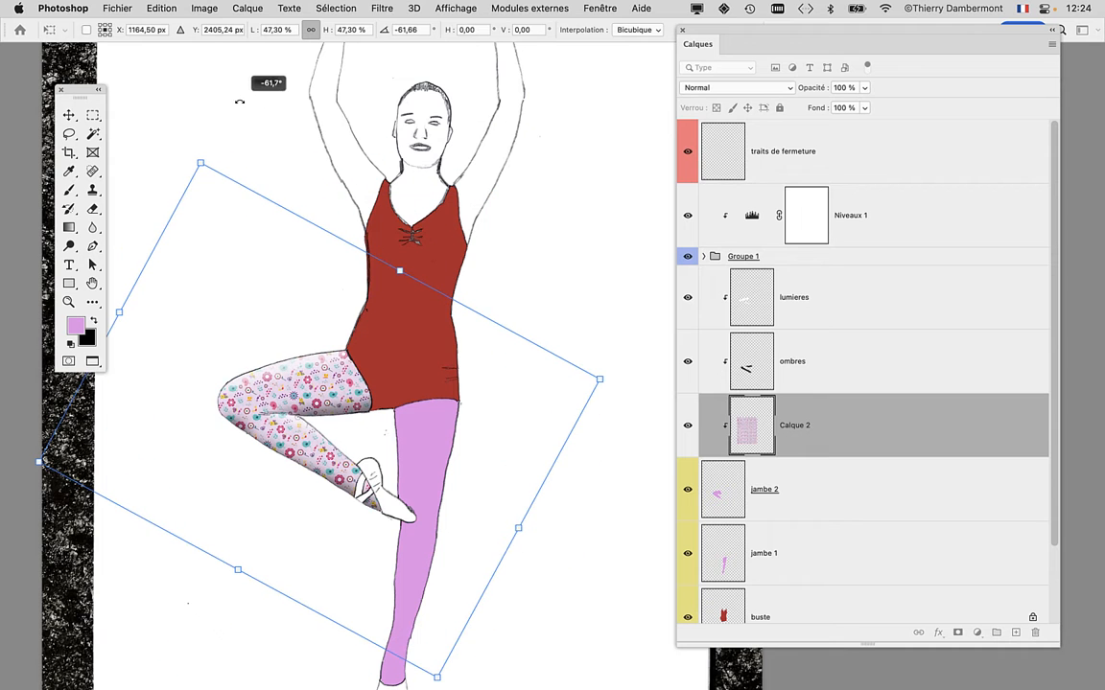
scroll(297, 402, up, 3)
scroll(297, 403, up, 2)
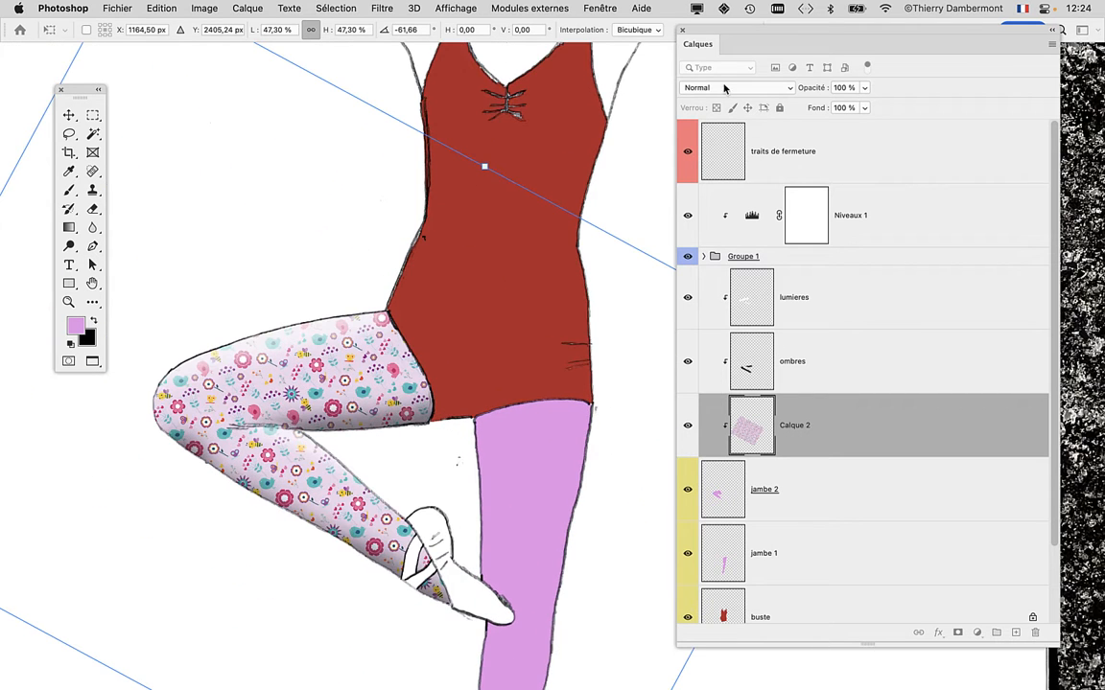
drag(753, 44, 885, 143)
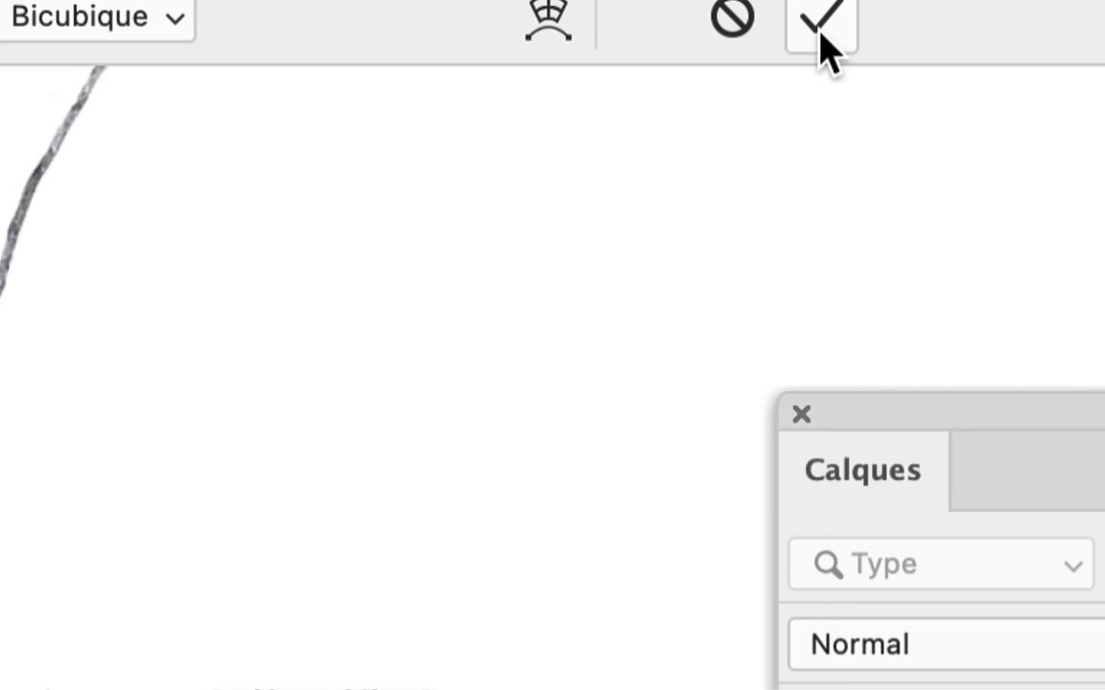
click(820, 30)
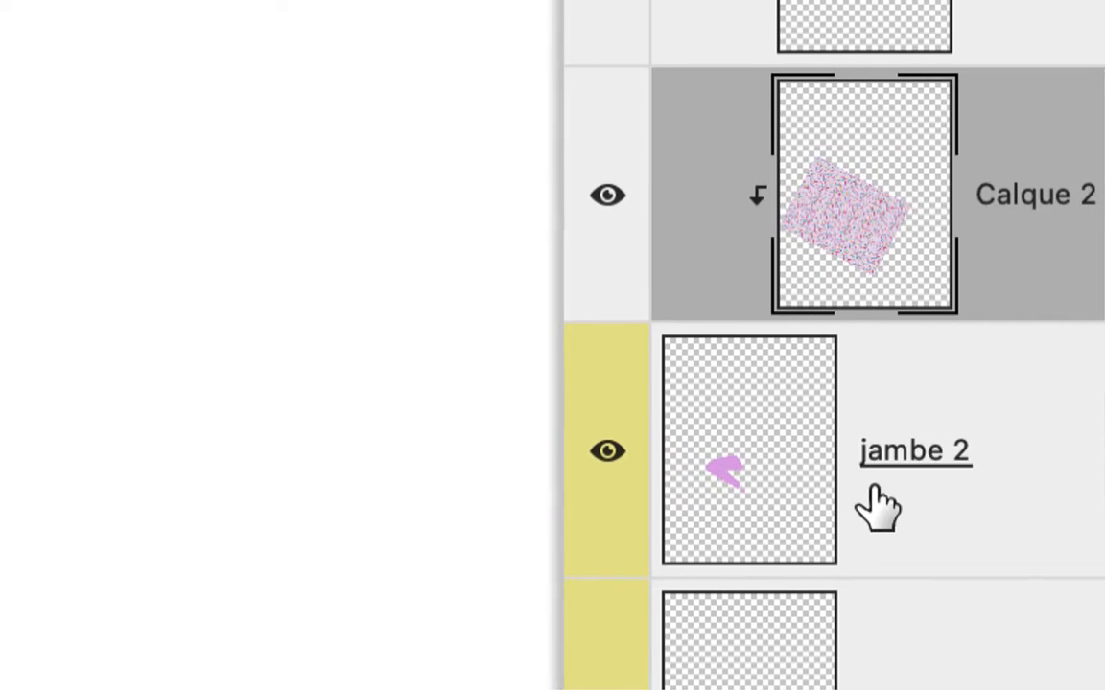
Try the Luminosité blending mode on the Calque 2 pattern layer and replace it with Couleur.
click(915, 494)
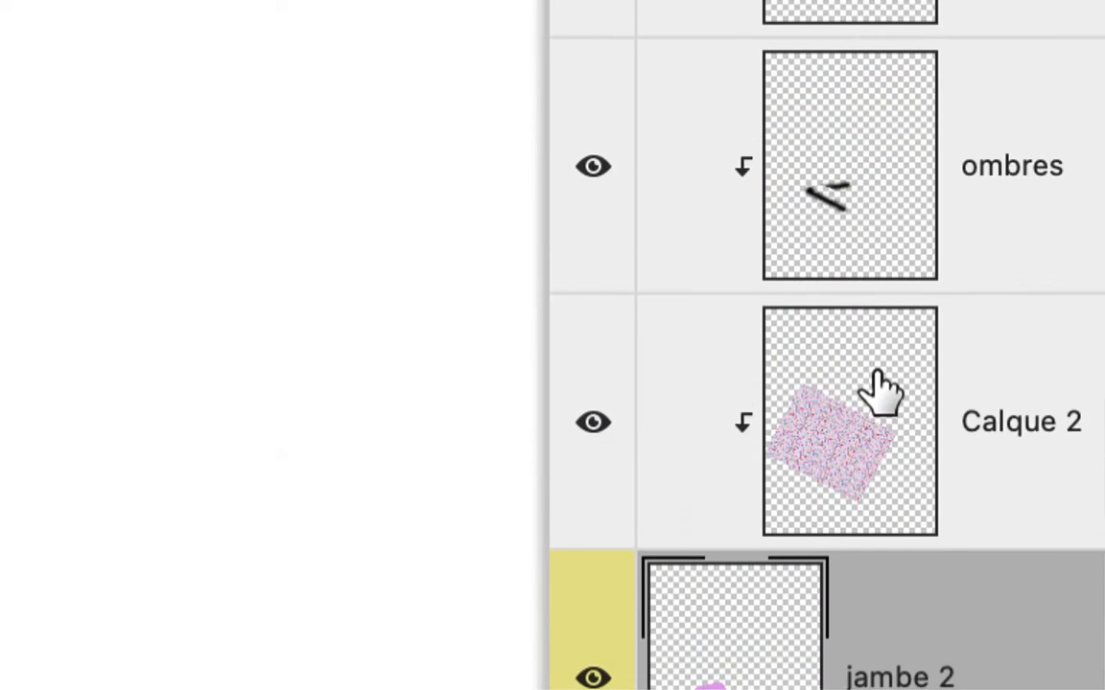
click(878, 376)
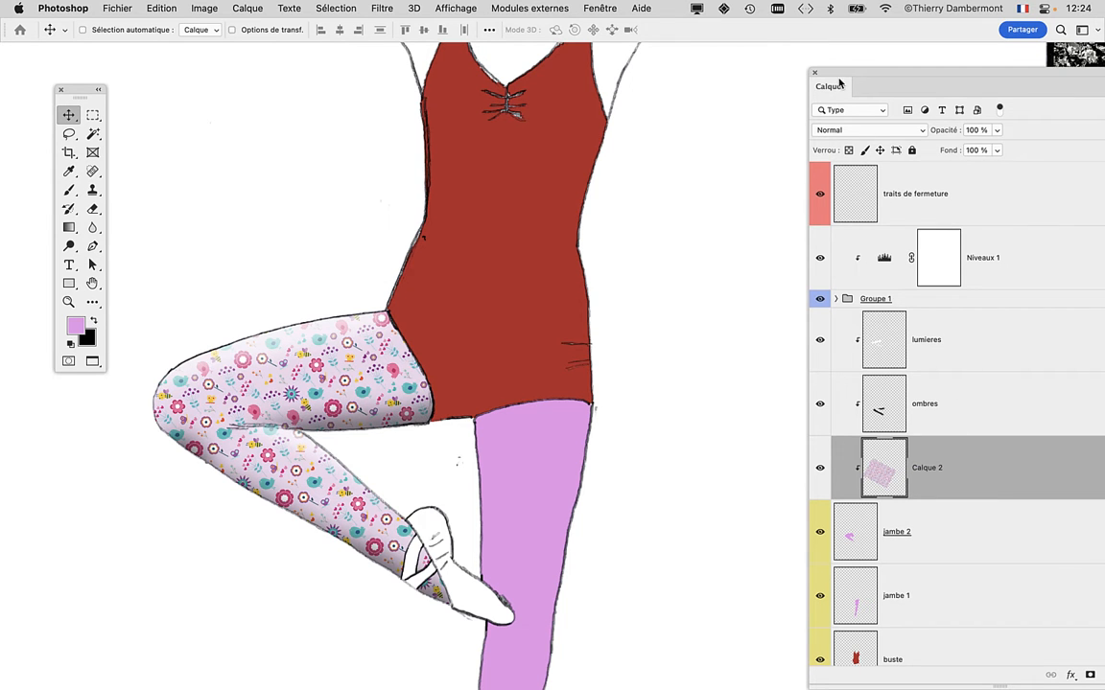
drag(840, 84, 652, 67)
scroll(330, 441, up, 5)
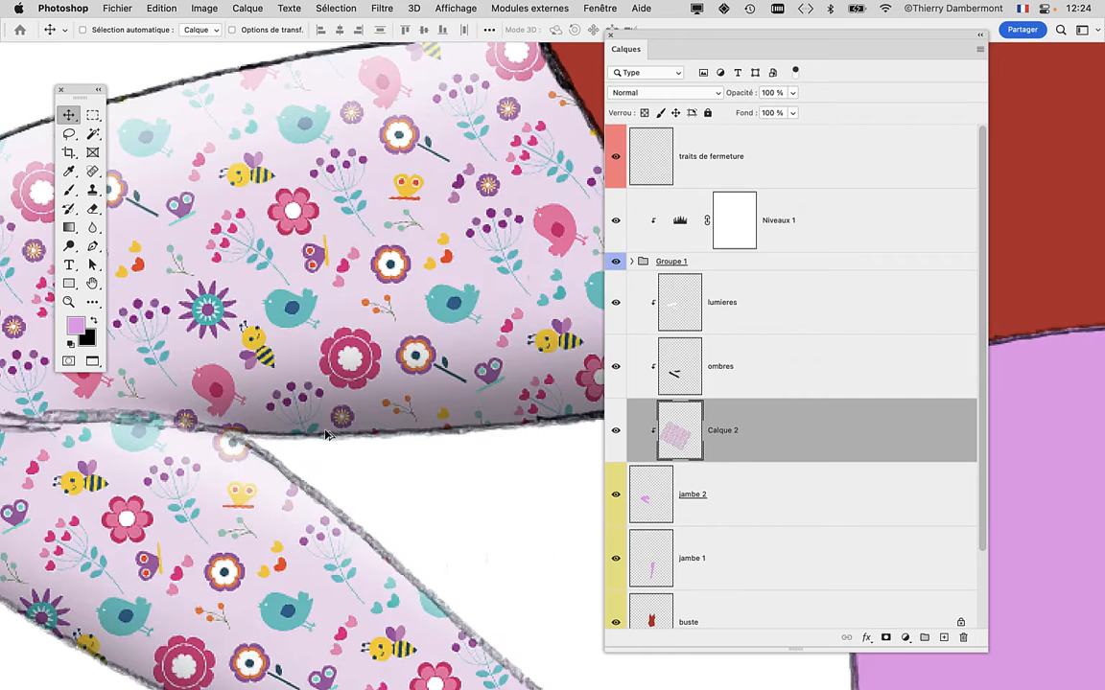
click(678, 93)
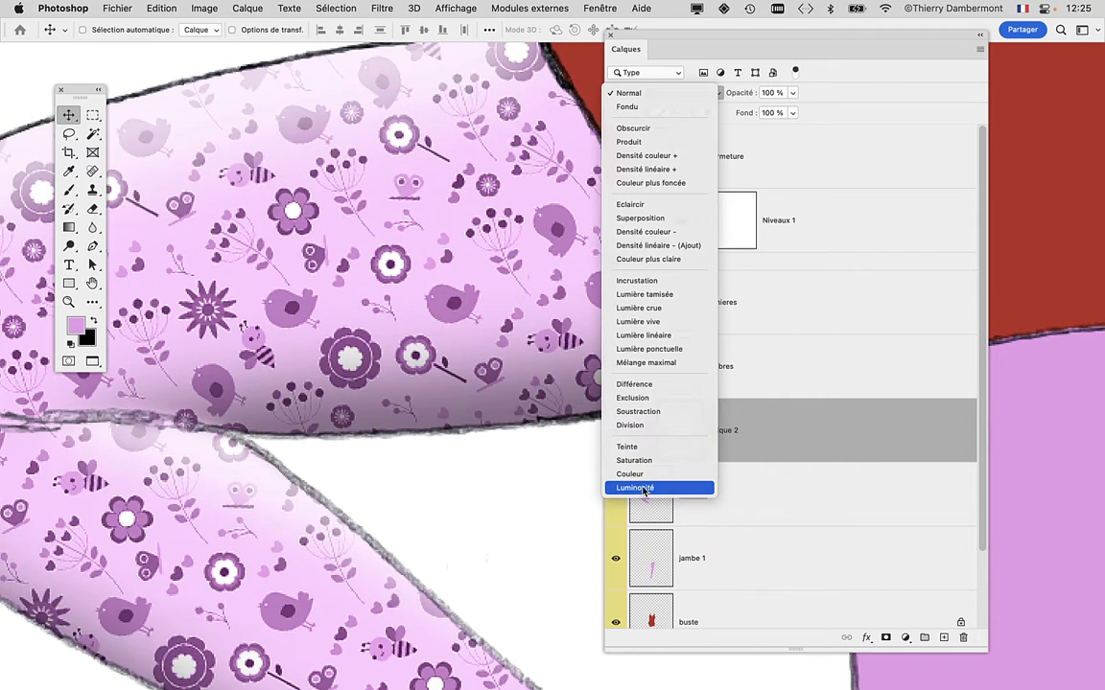
click(644, 489)
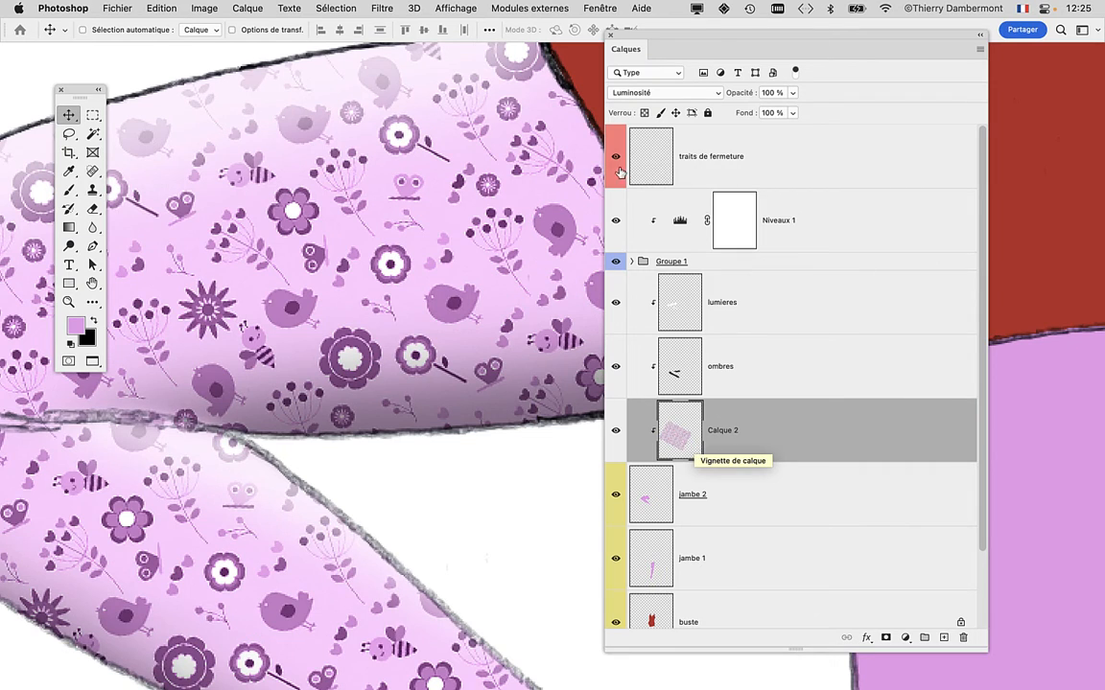
click(621, 92)
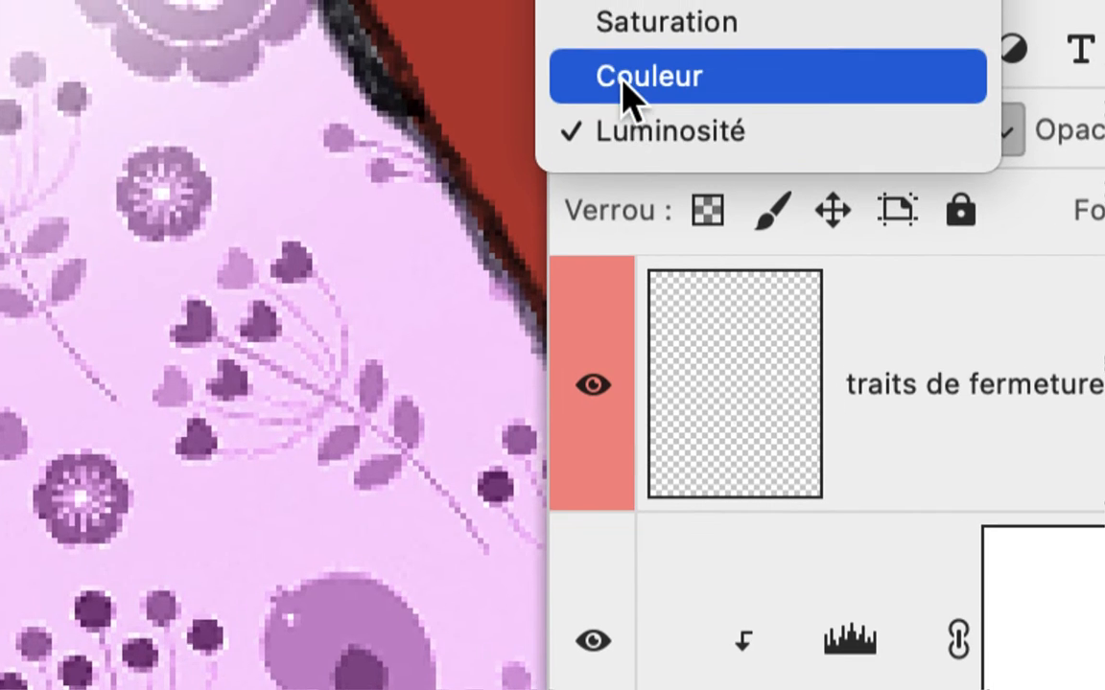
click(625, 58)
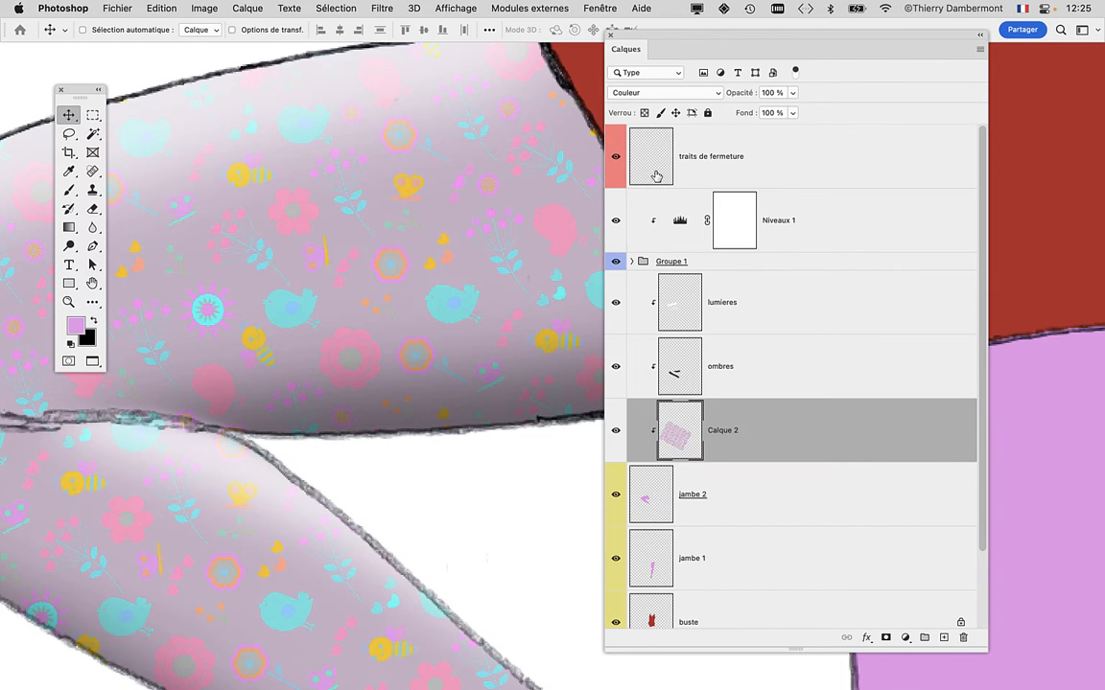
Preview the blending modes available for the Calque 2 pattern layer and set it to Luminosité.
click(662, 92)
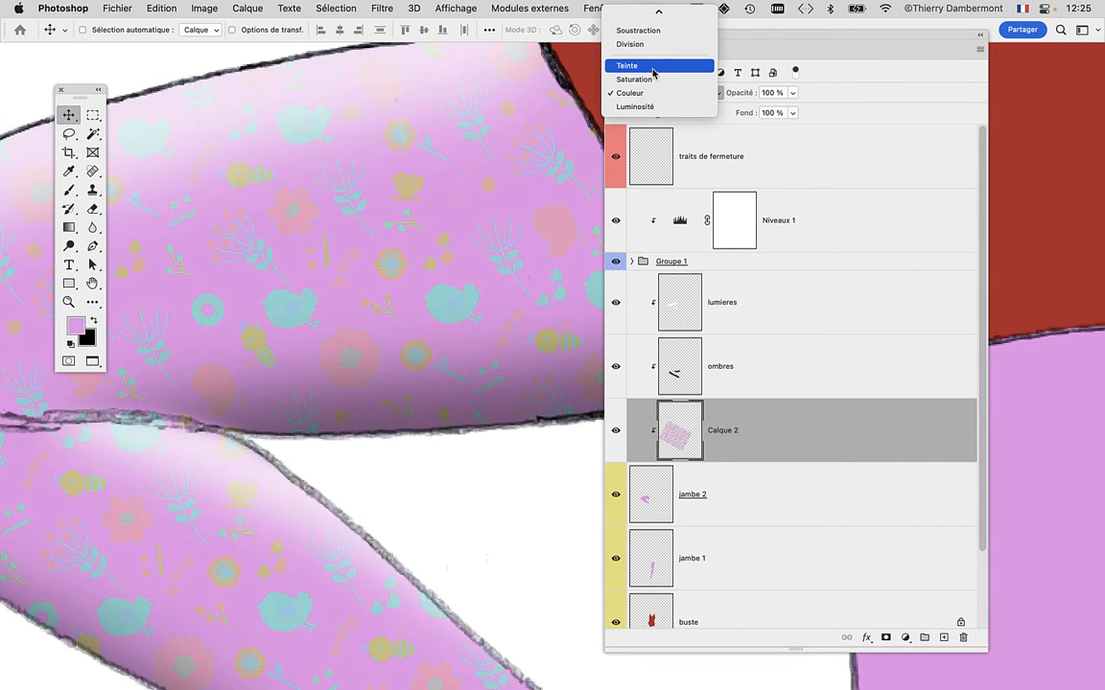
scroll(658, 72, up, 5)
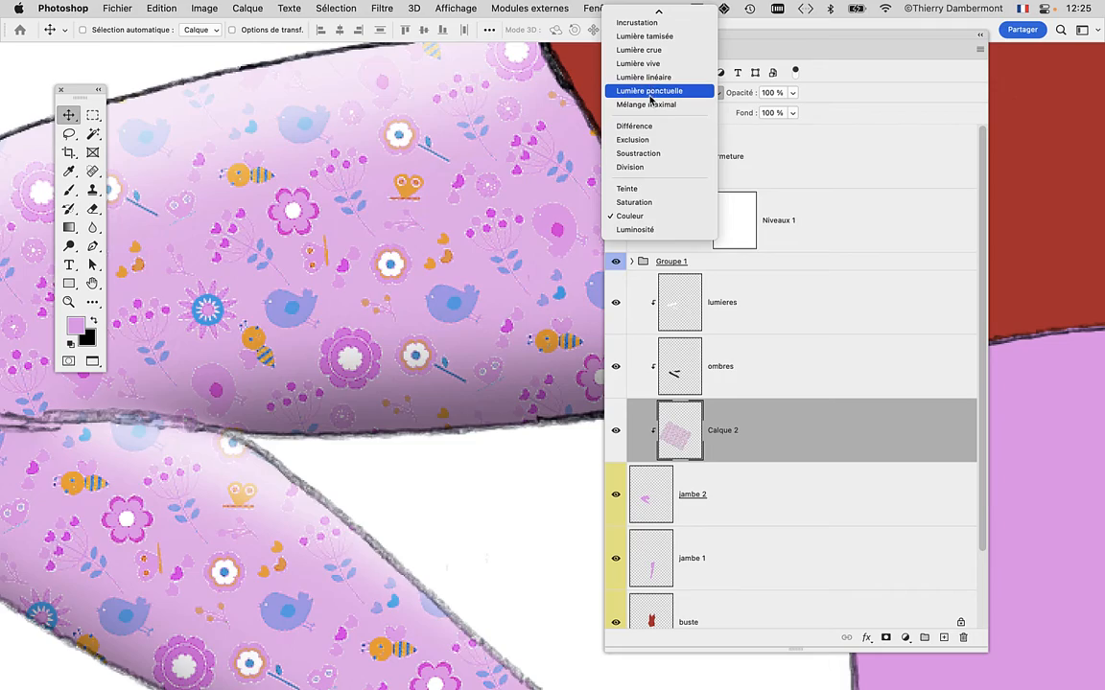
scroll(649, 99, up, 5)
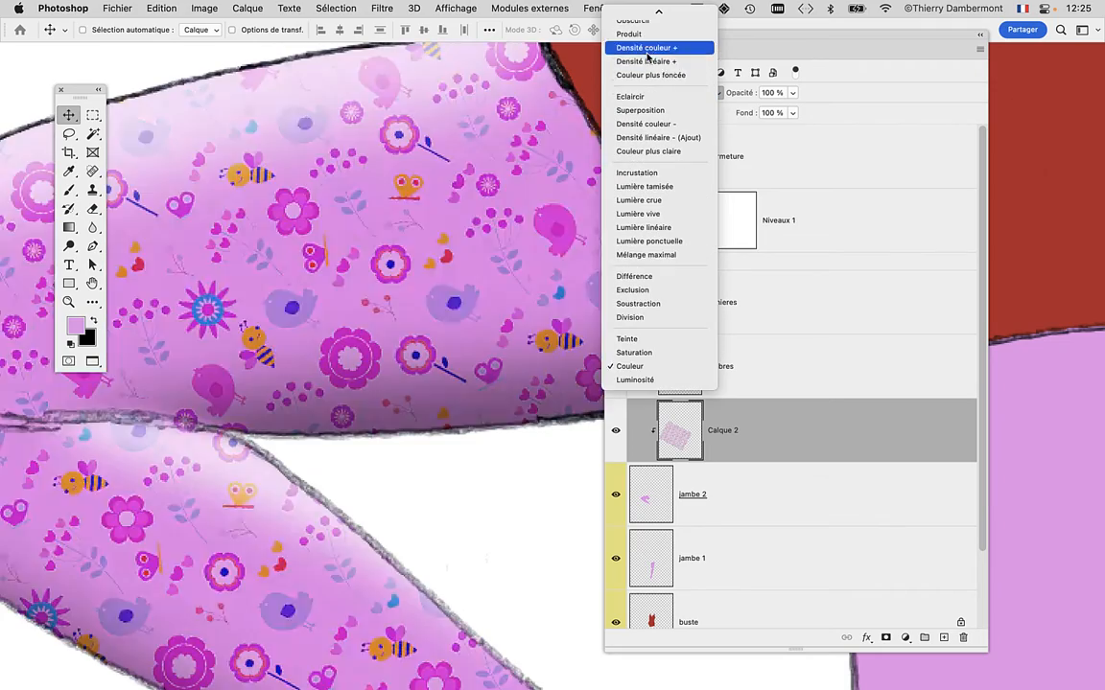
scroll(648, 55, up, 2)
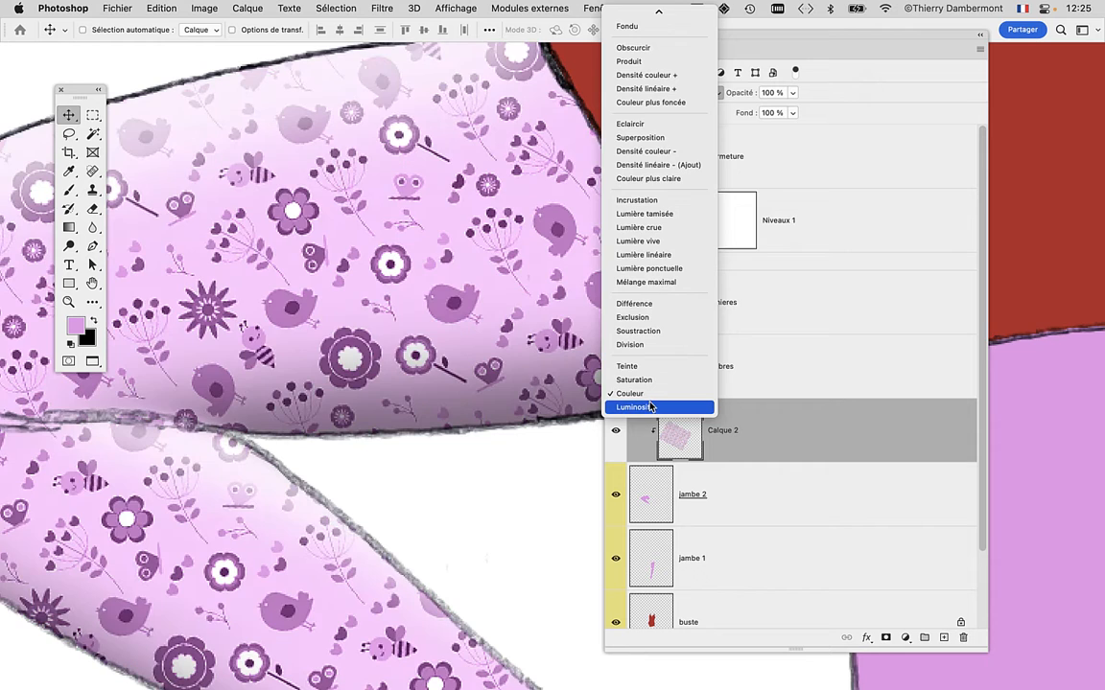
click(635, 406)
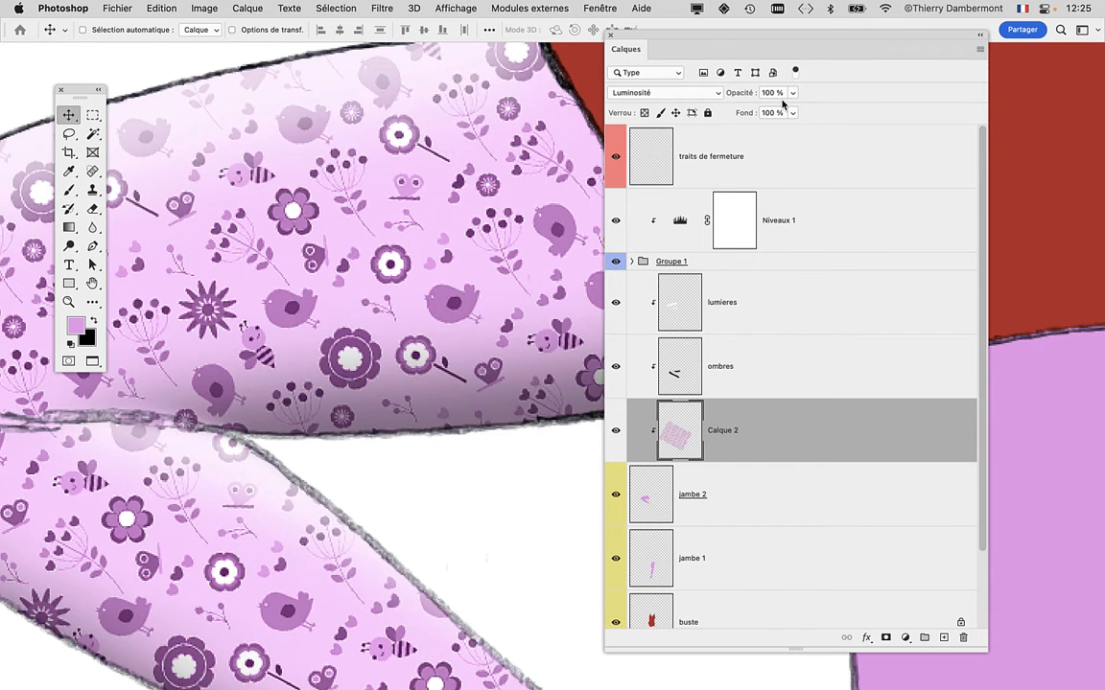
Reduce the Calque 2 pattern layer's opacity to 50 % and move the Calques panel clear of the bent leg.
drag(791, 93, 761, 109)
drag(709, 36, 872, 71)
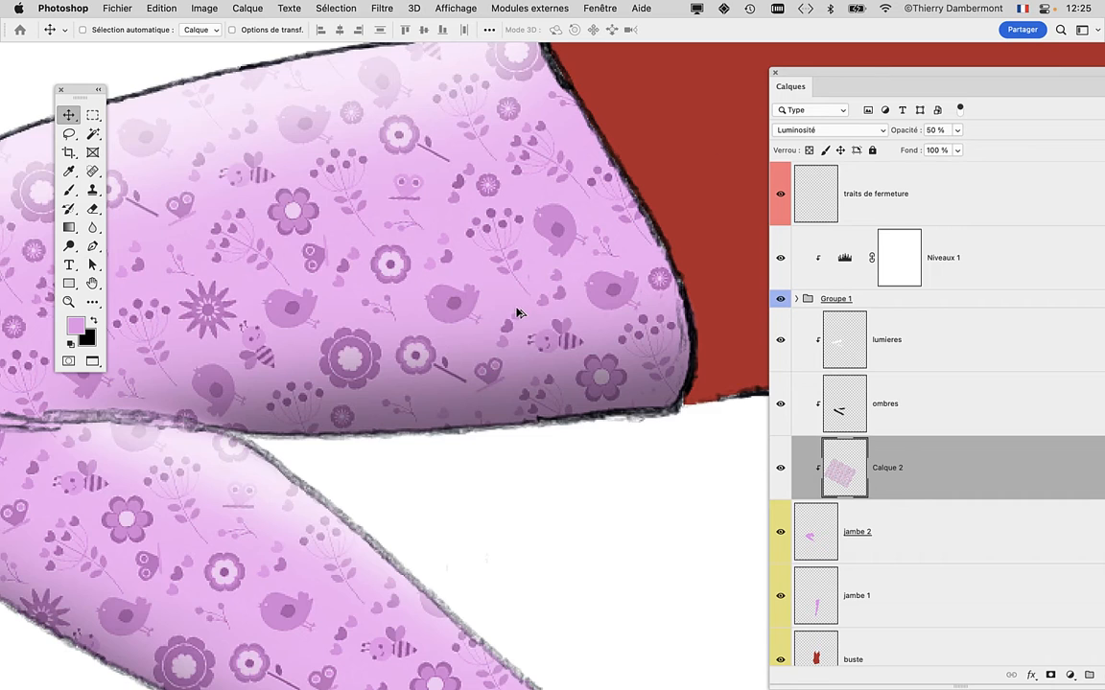
scroll(515, 311, down, 6)
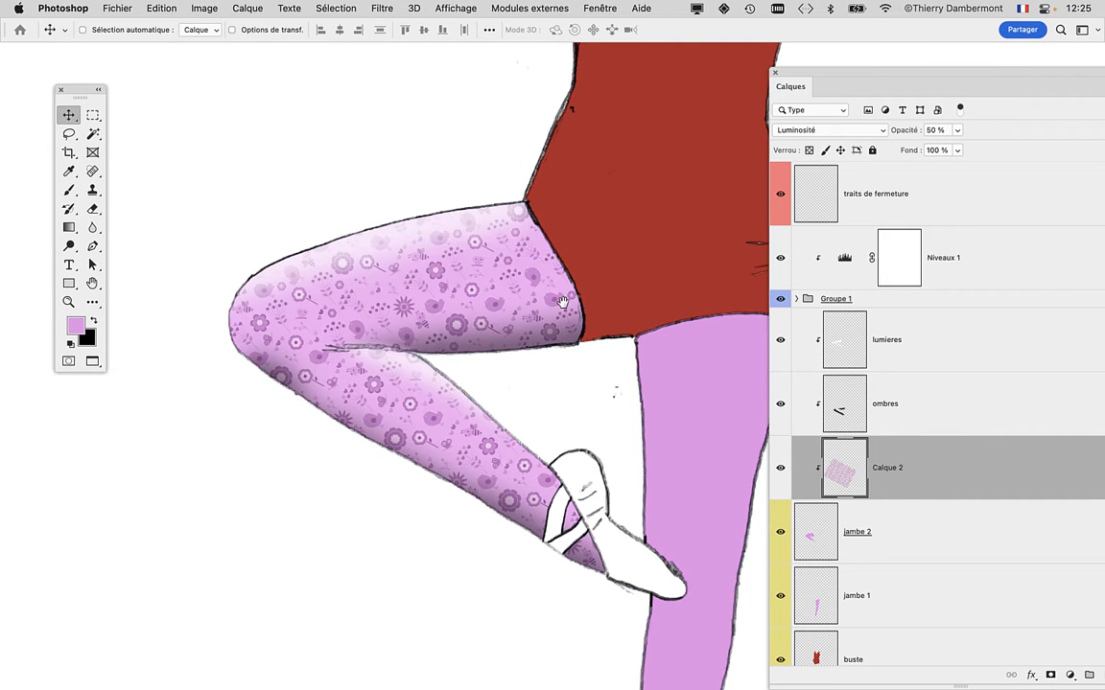
drag(563, 301, 464, 260)
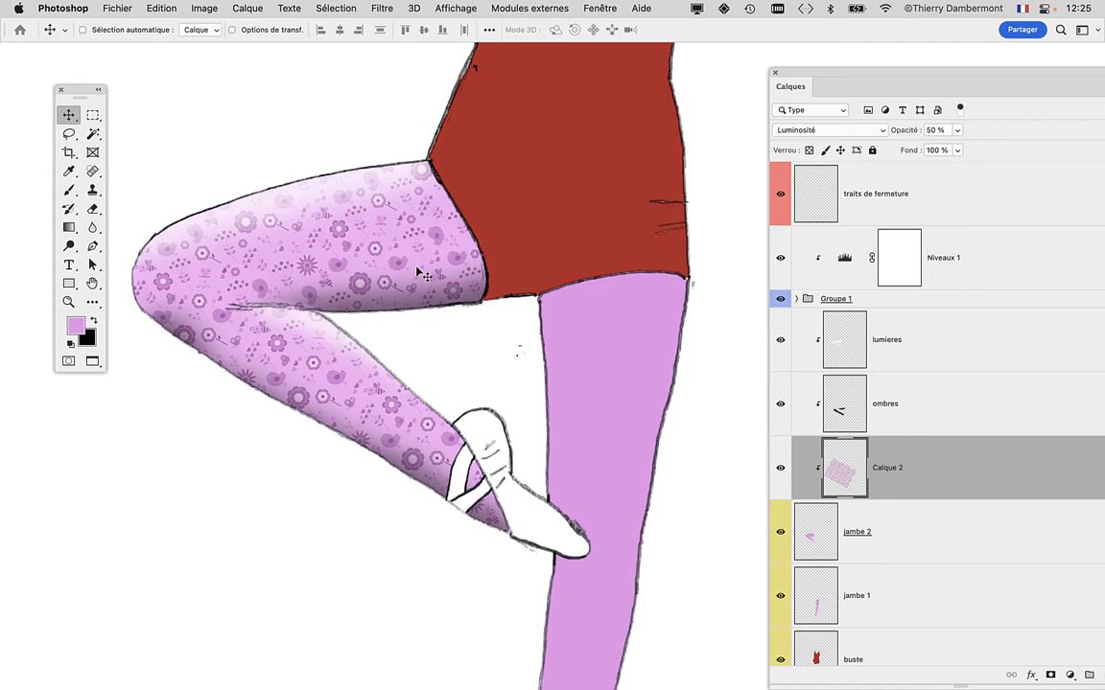
Switch to the Firefox image search, search for "download free photoshop fabric pattern" and browse the results.
key(super+Tab)
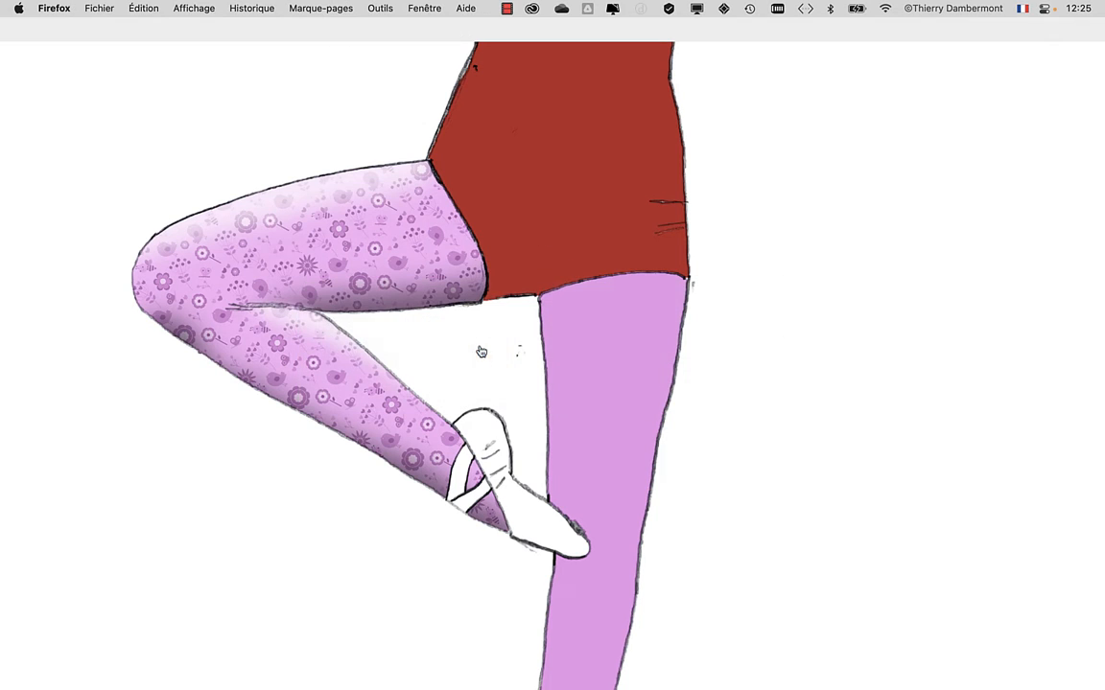
click(440, 7)
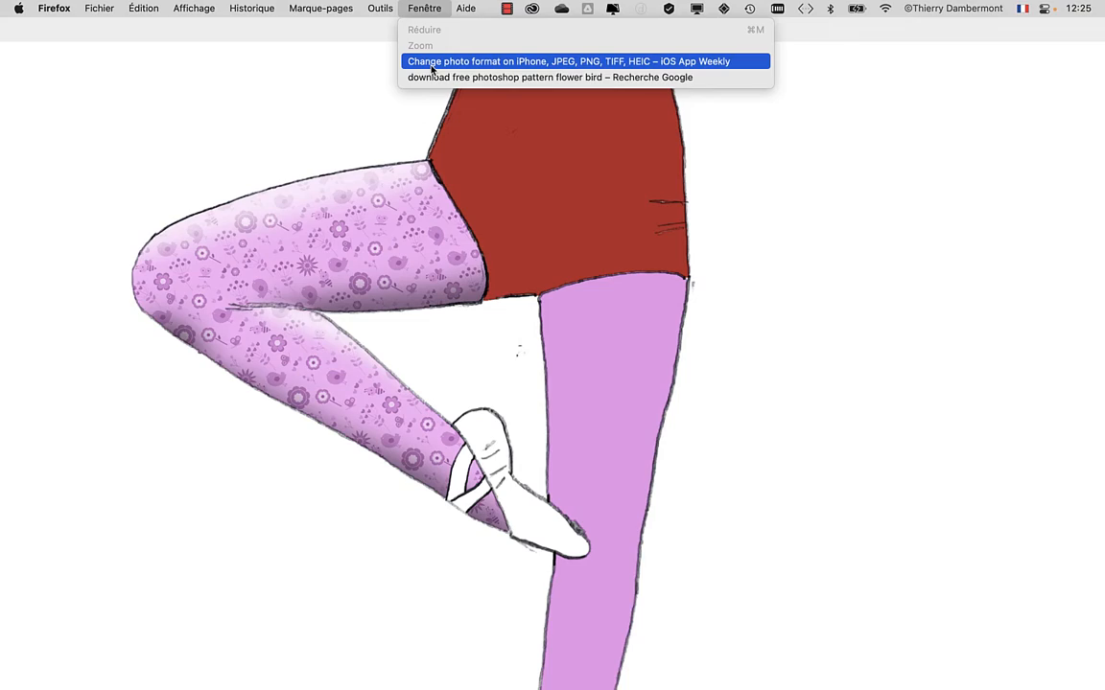
click(432, 78)
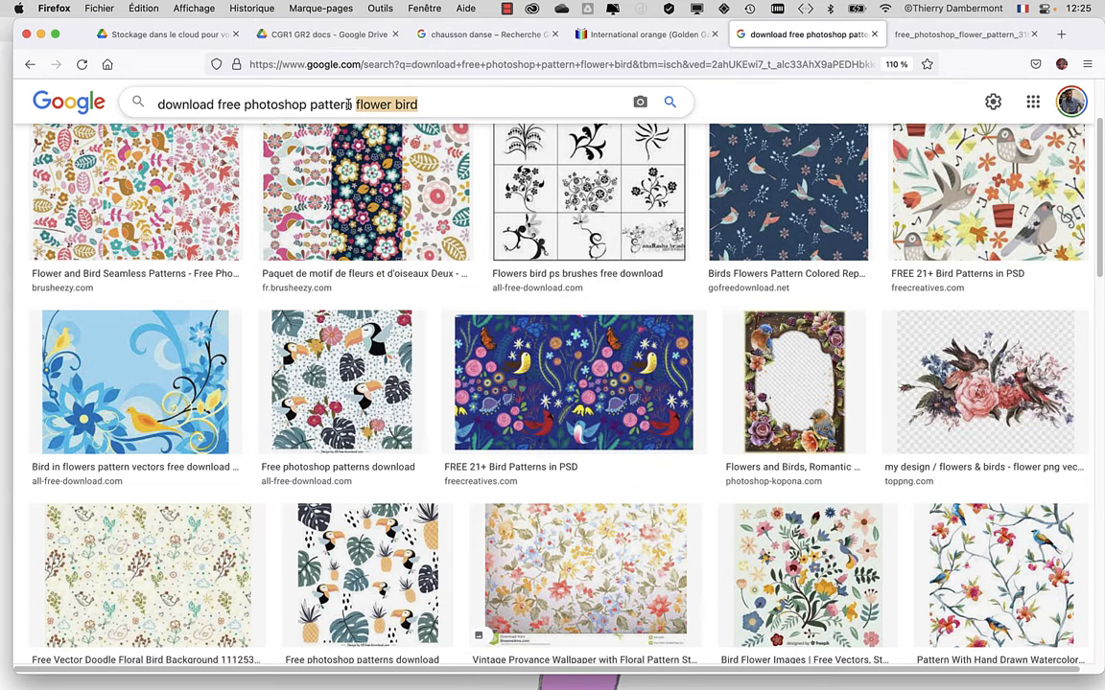
key(BackSpace)
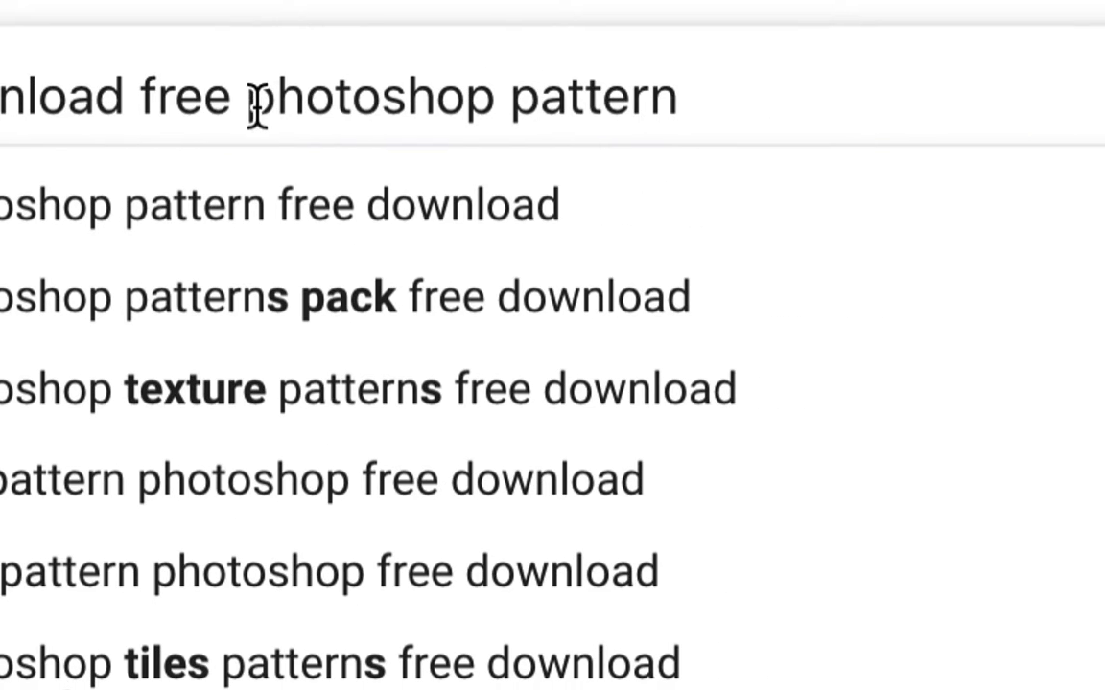
drag(311, 100, 484, 99)
text(fa)
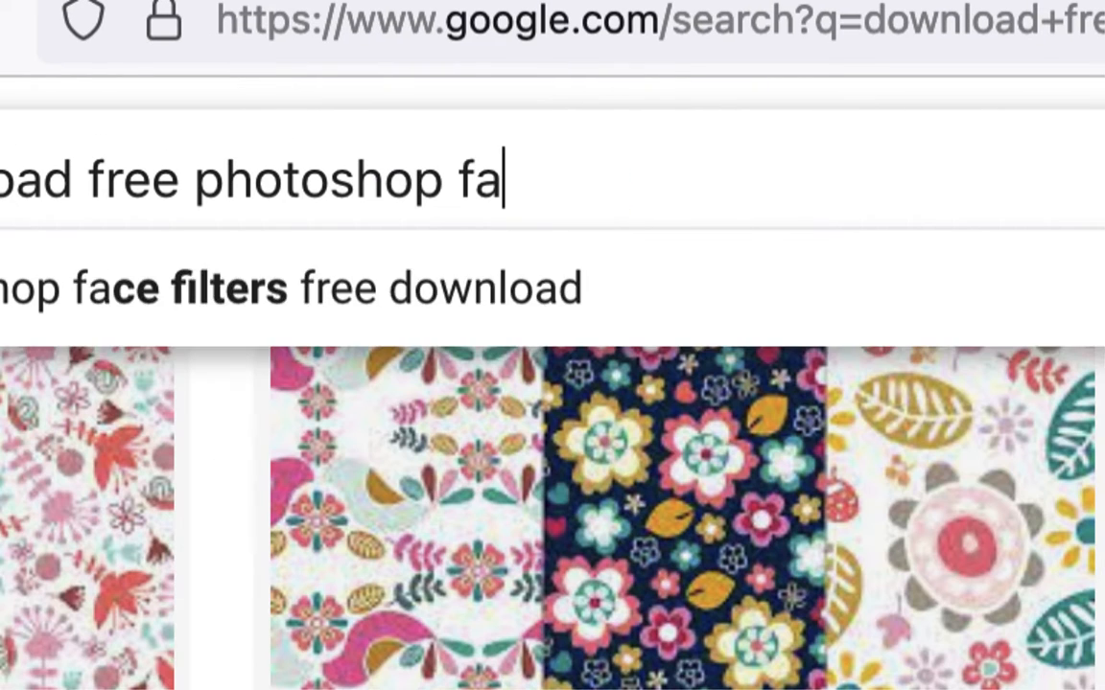
text(bric pattern)
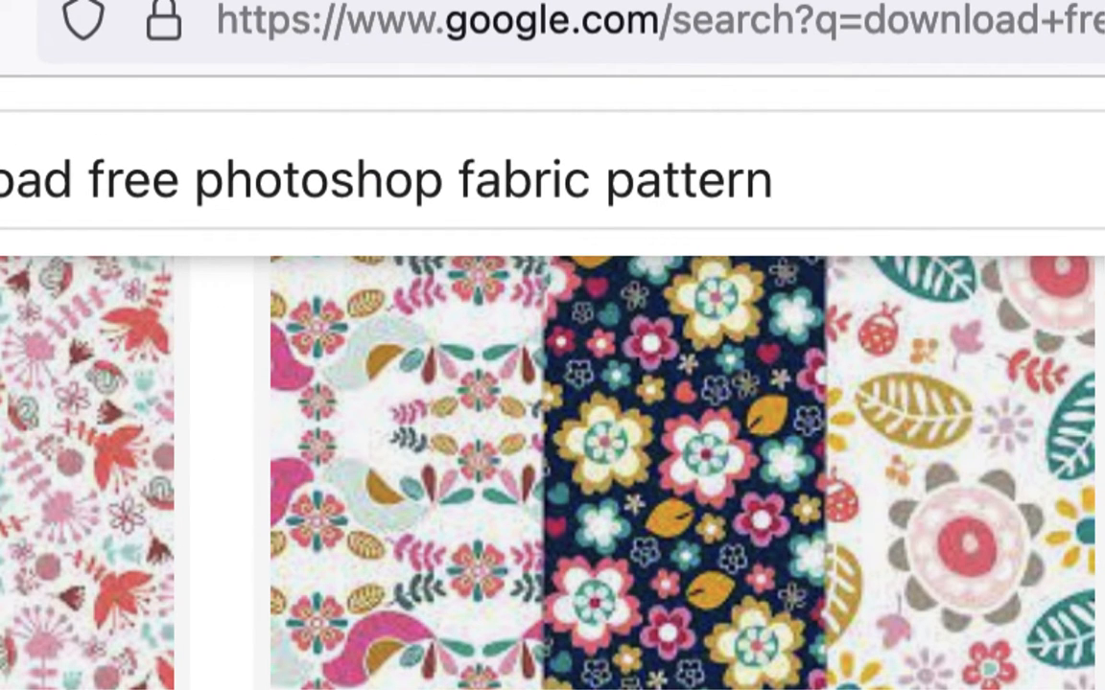
key(Return)
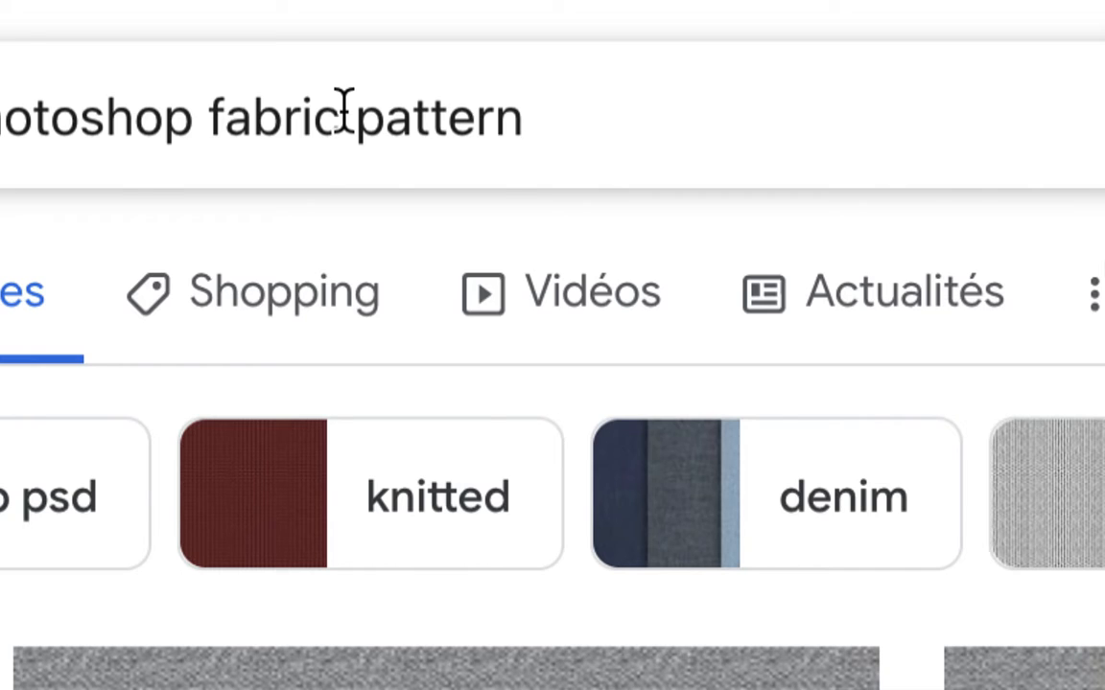
click(345, 117)
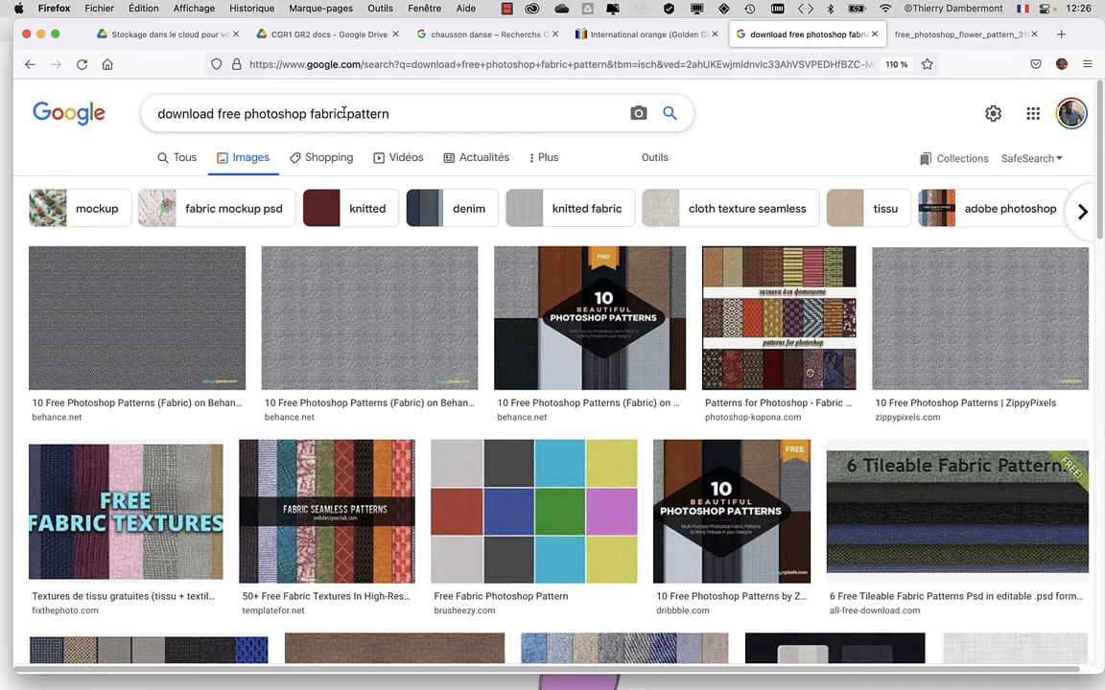
scroll(628, 380, down, 5)
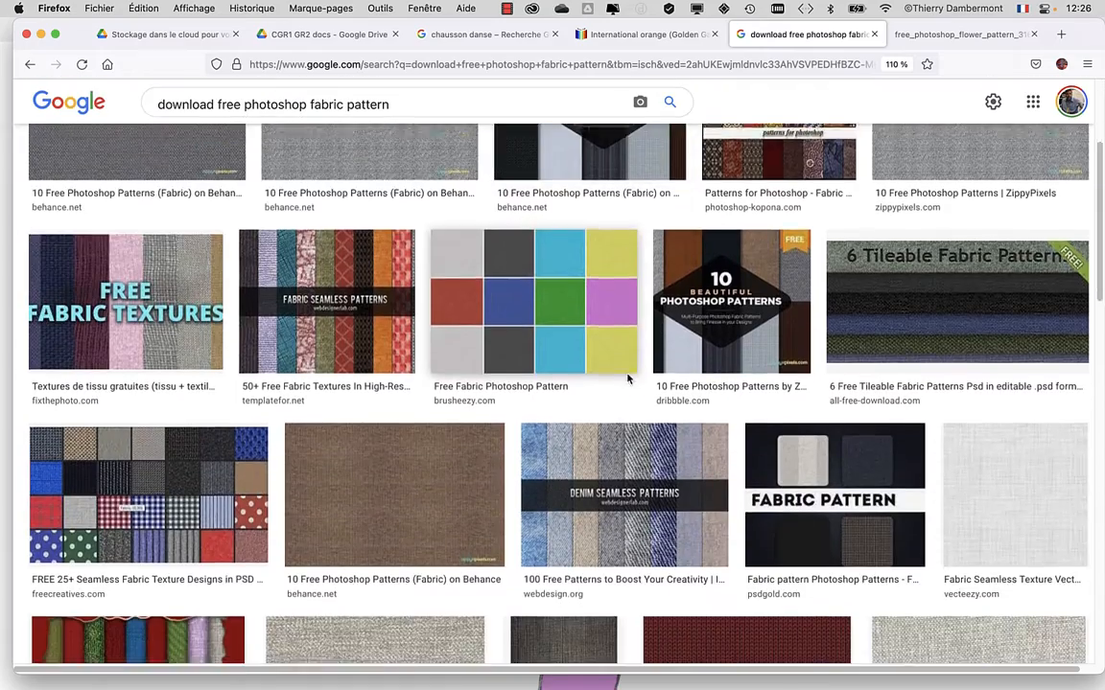
scroll(628, 380, down, 8)
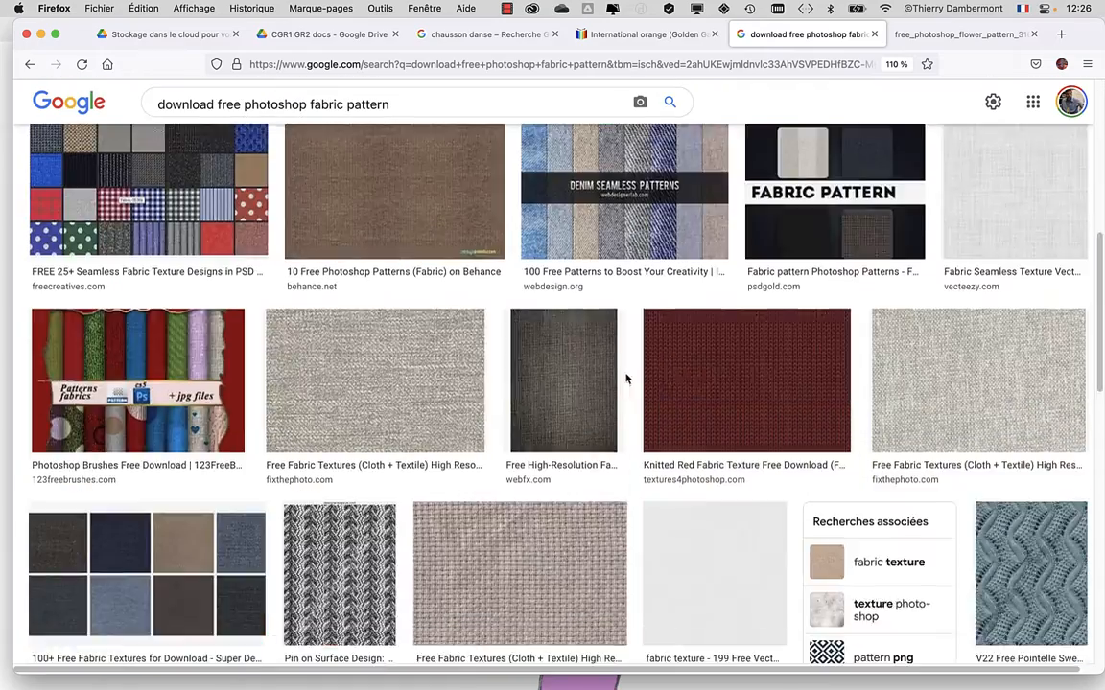
scroll(369, 291, up, 4)
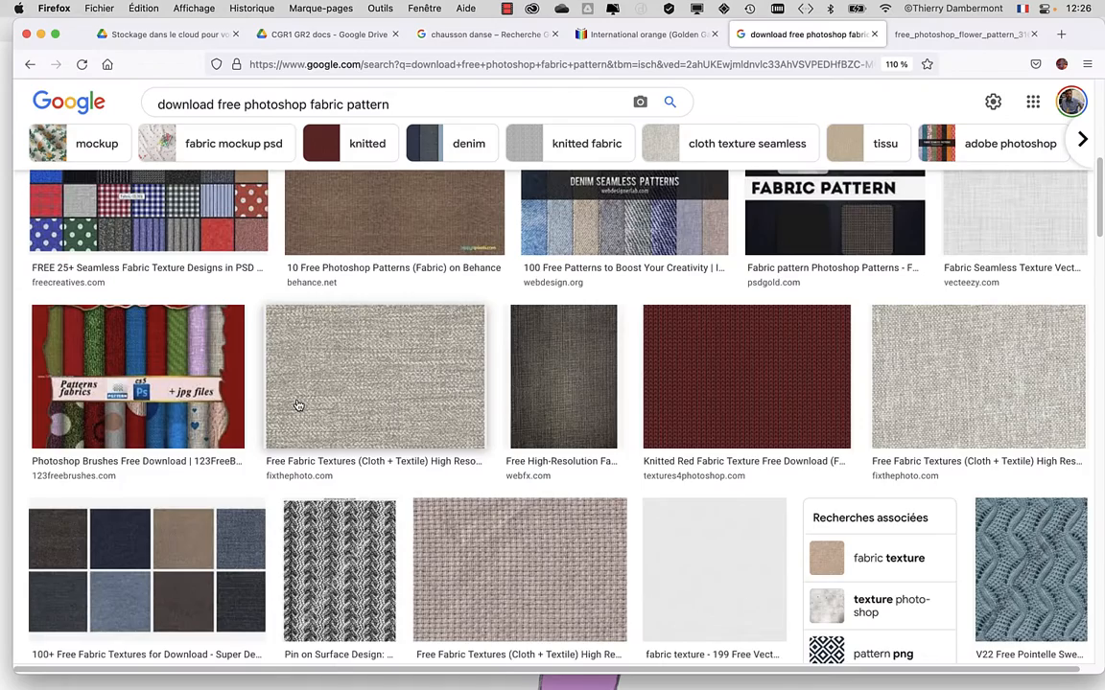
scroll(316, 419, up, 5)
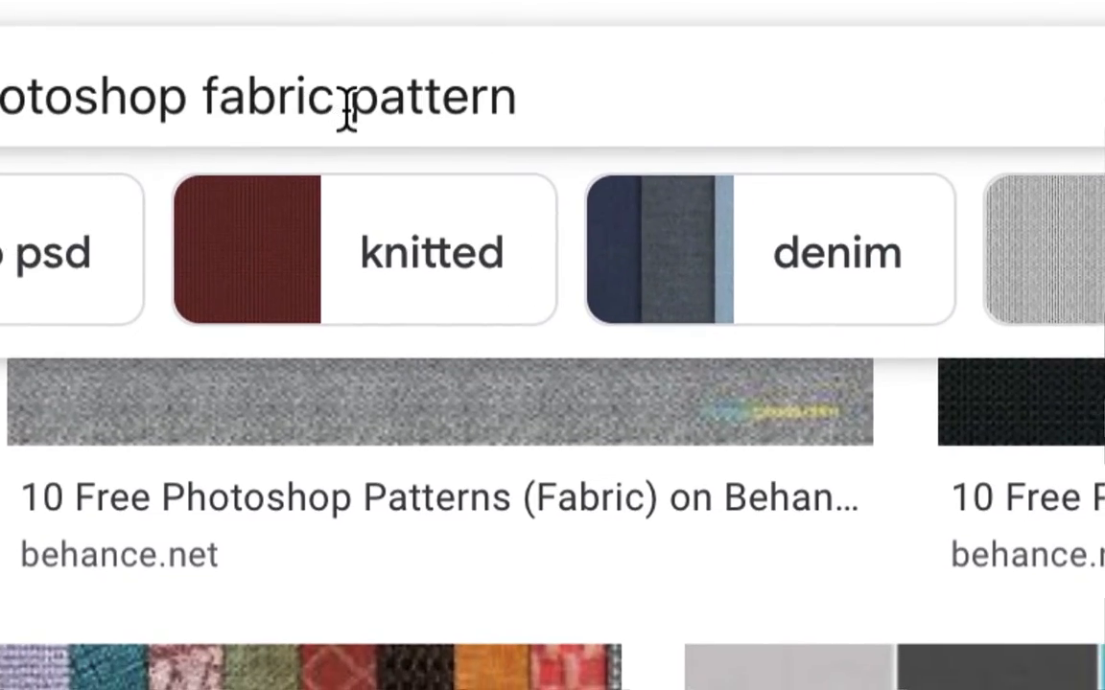
Change the image search to "download free photoshop fabric texture" and look through the fabric textures offered.
drag(354, 60, 376, 65)
drag(352, 113, 532, 100)
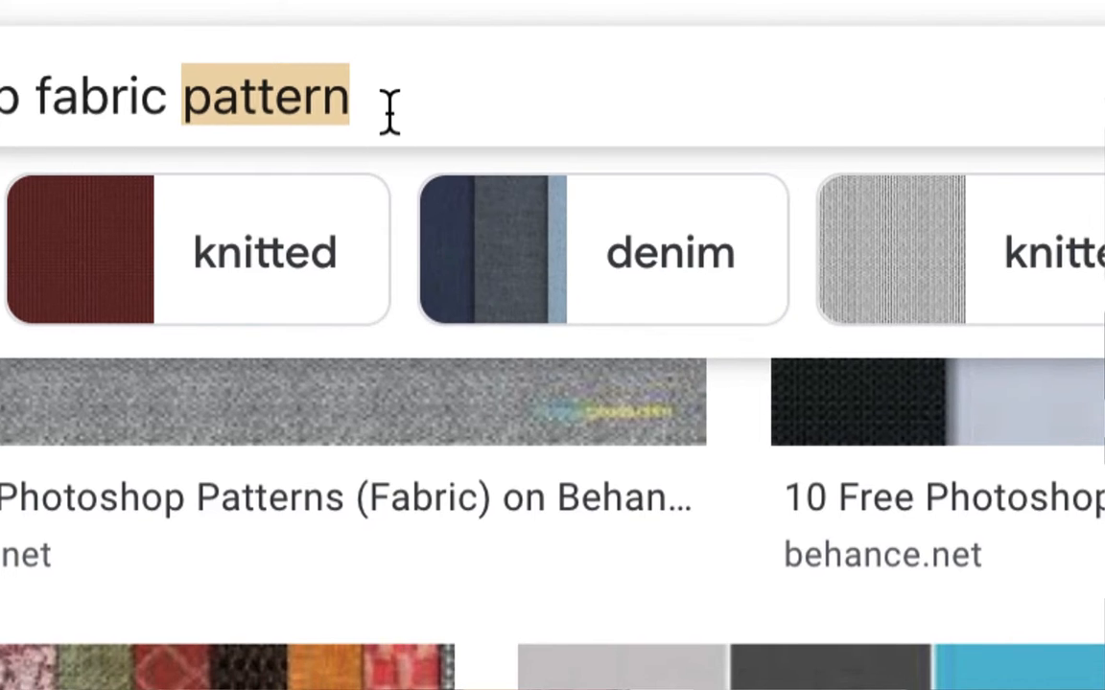
text(texture)
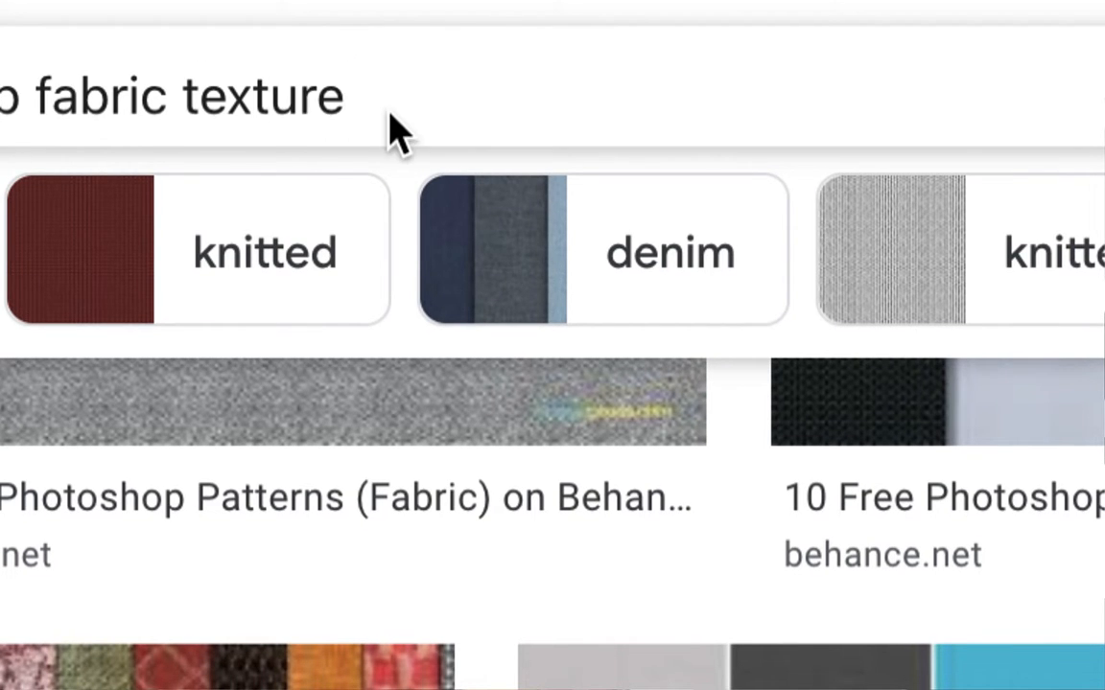
key(Return)
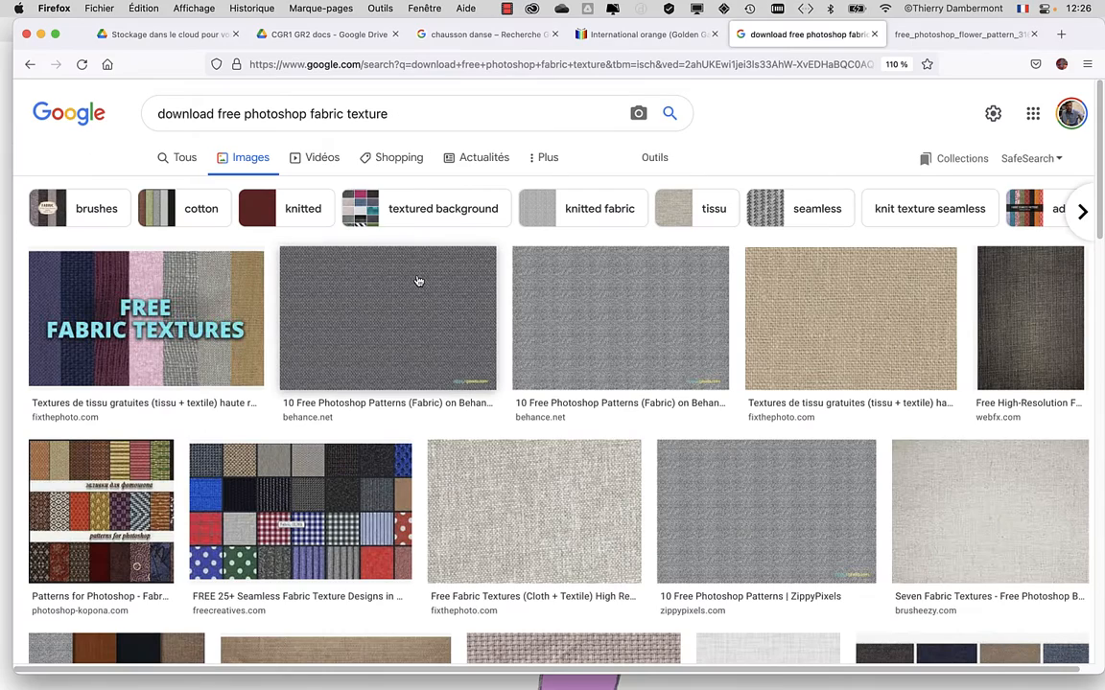
scroll(484, 354, down, 1)
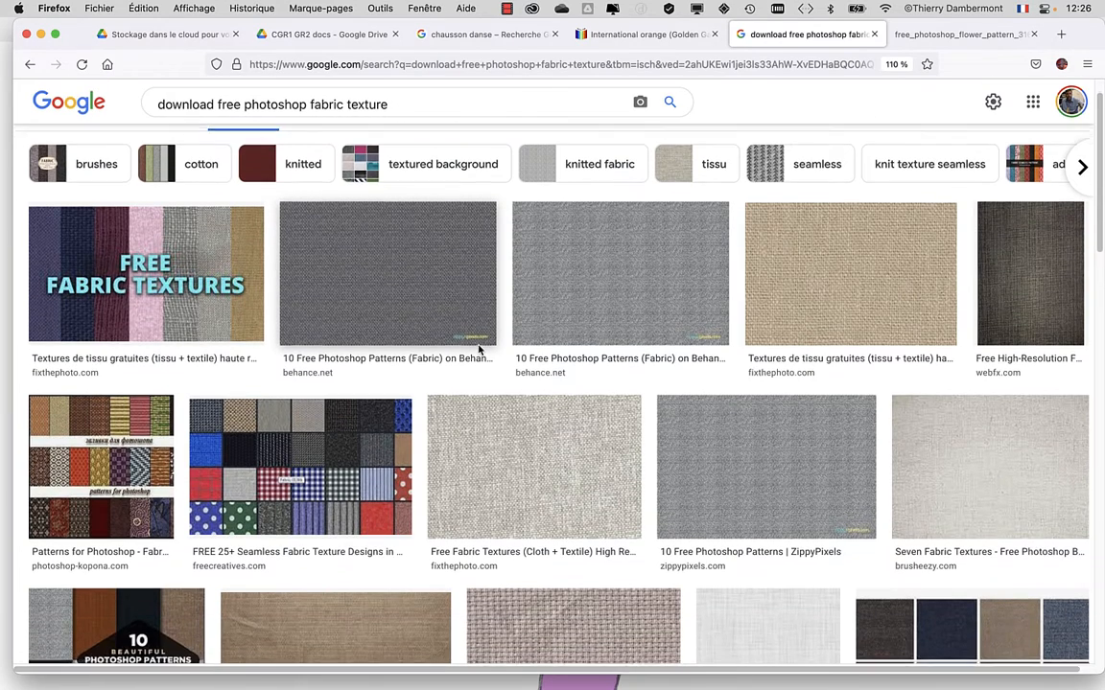
scroll(475, 346, down, 4)
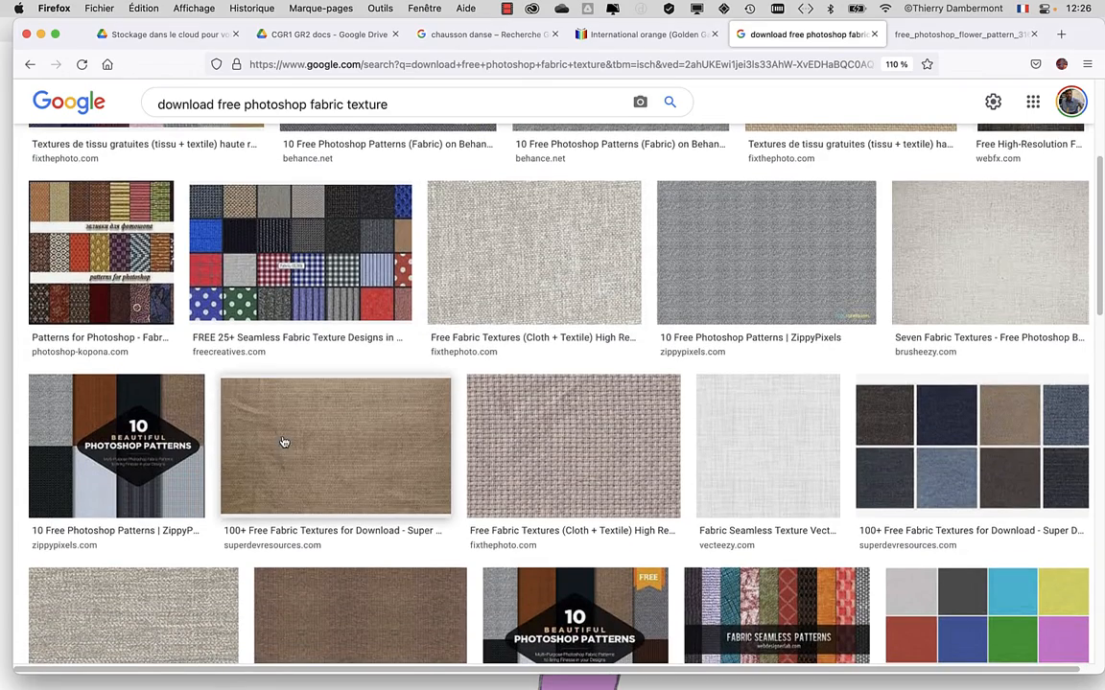
scroll(284, 443, up, 5)
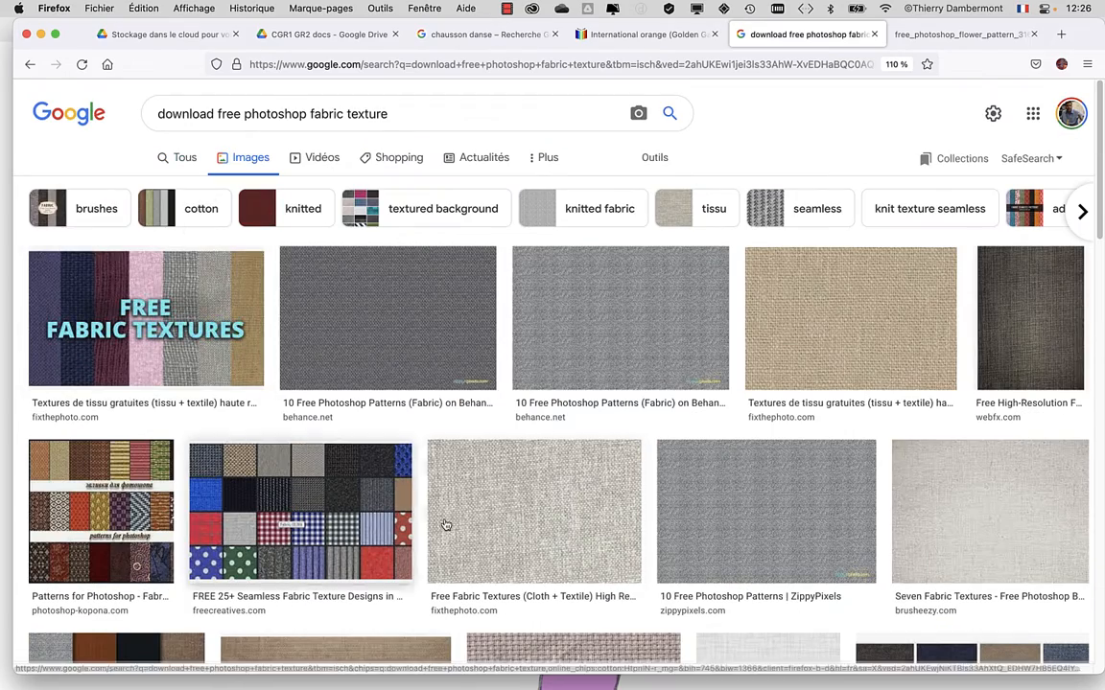
scroll(445, 524, down, 10)
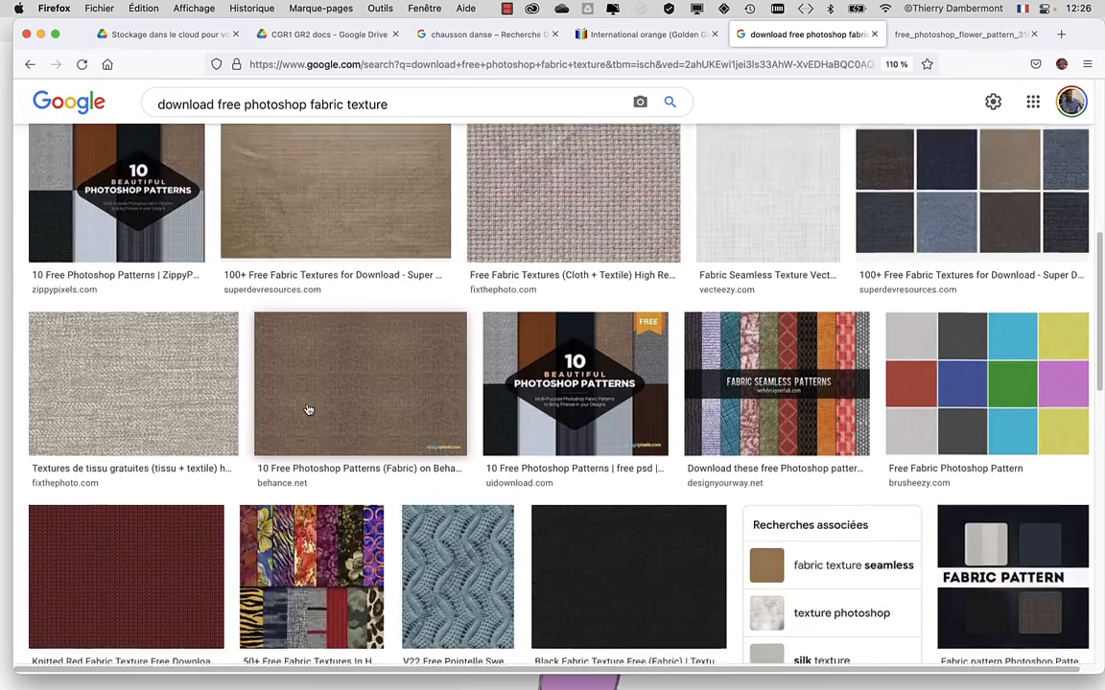
scroll(308, 409, down, 8)
scroll(315, 407, up, 3)
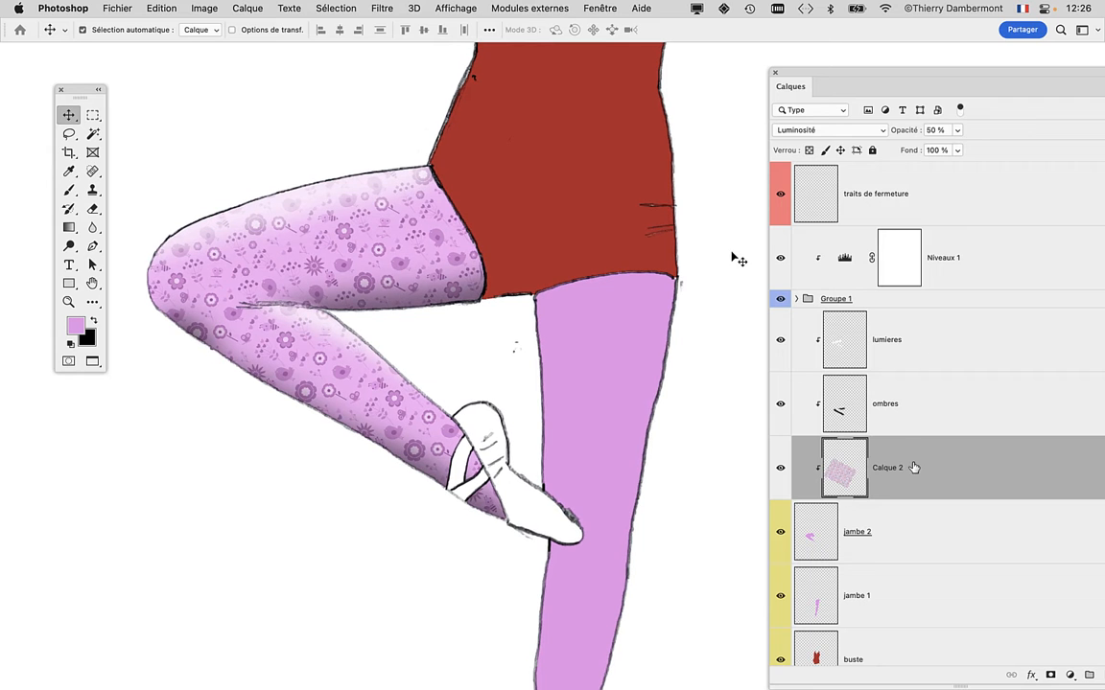
Return to Photoshop, move the Calques panel closer to the drawing and open the Remplir dialog with Motif as the fill content.
drag(804, 74, 692, 81)
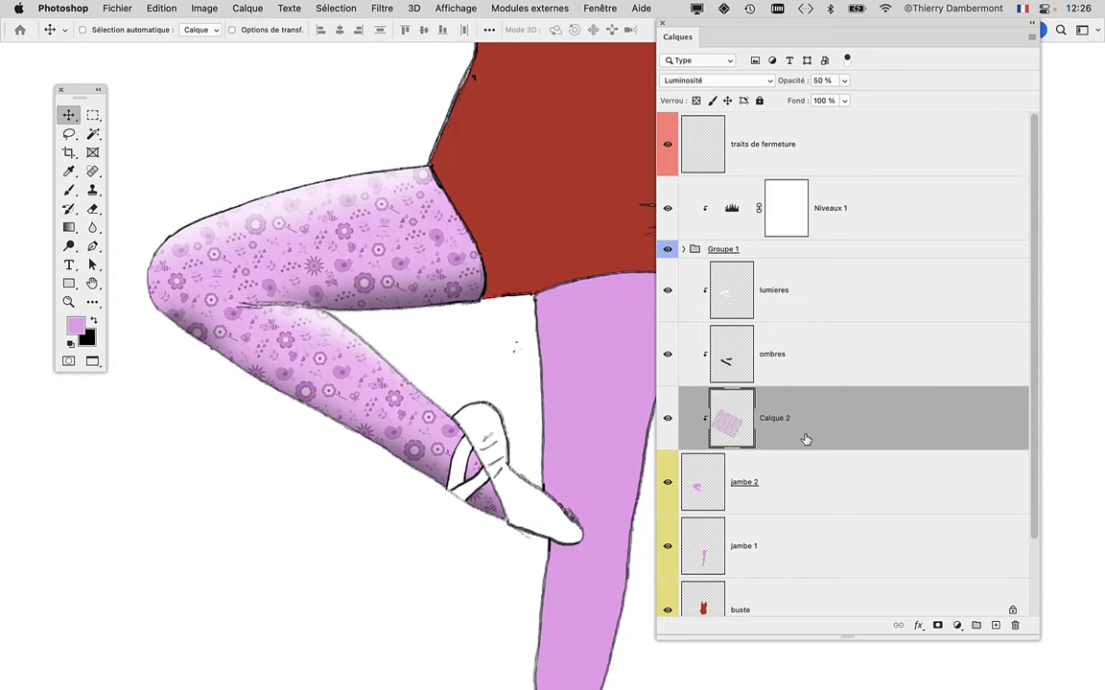
click(156, 8)
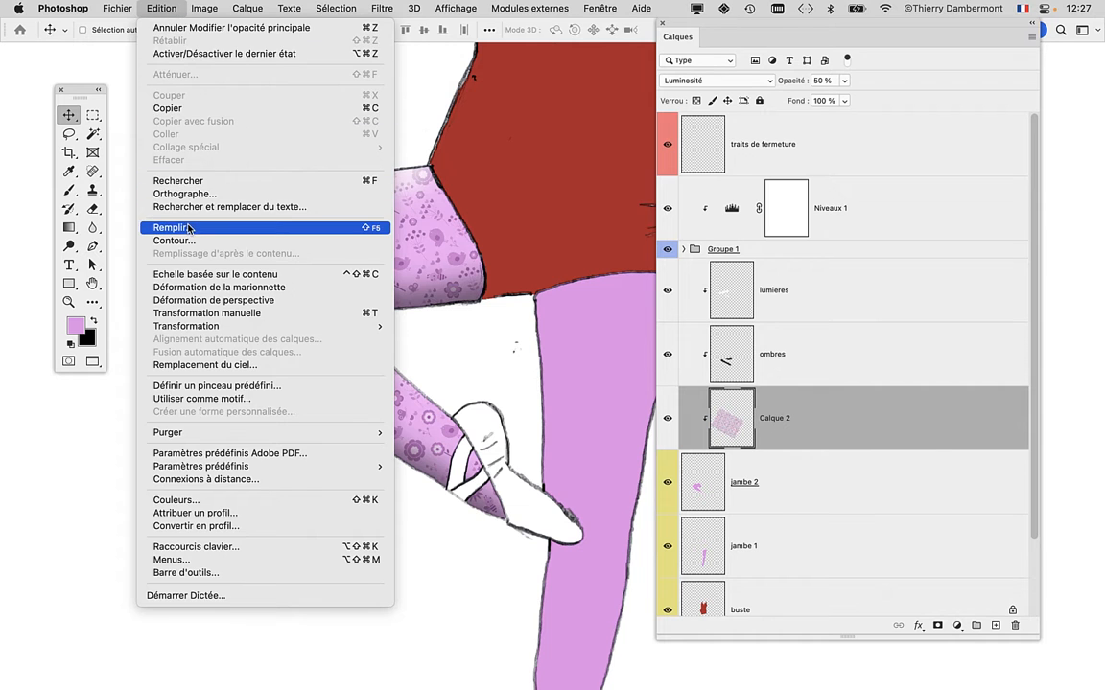
click(172, 227)
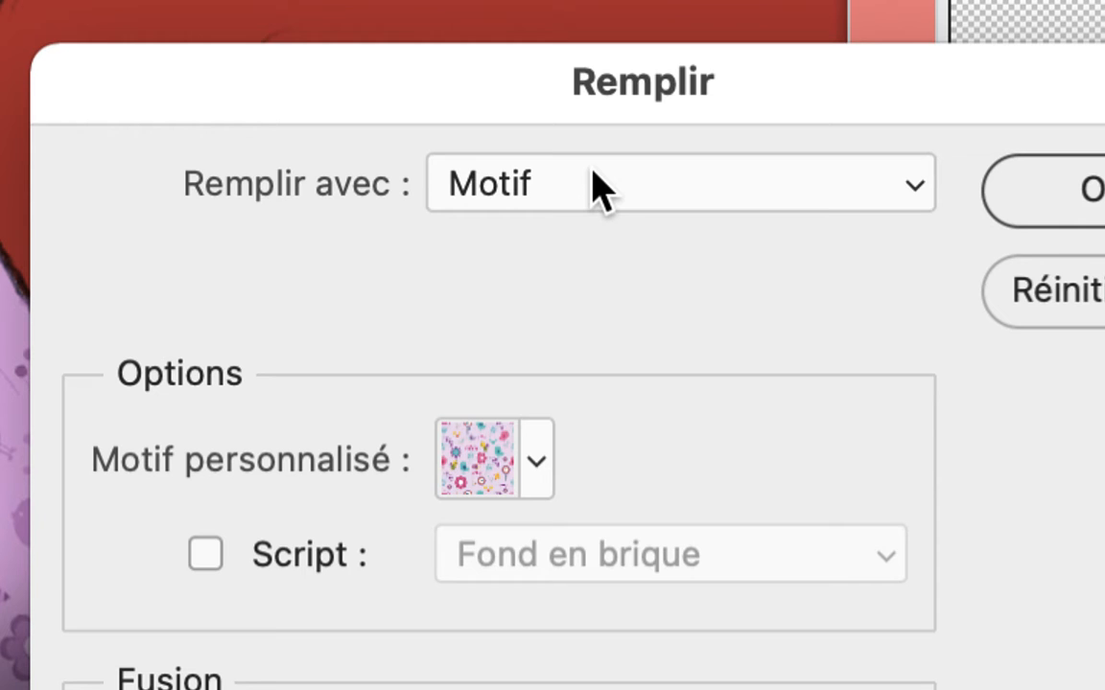
click(594, 175)
click(595, 182)
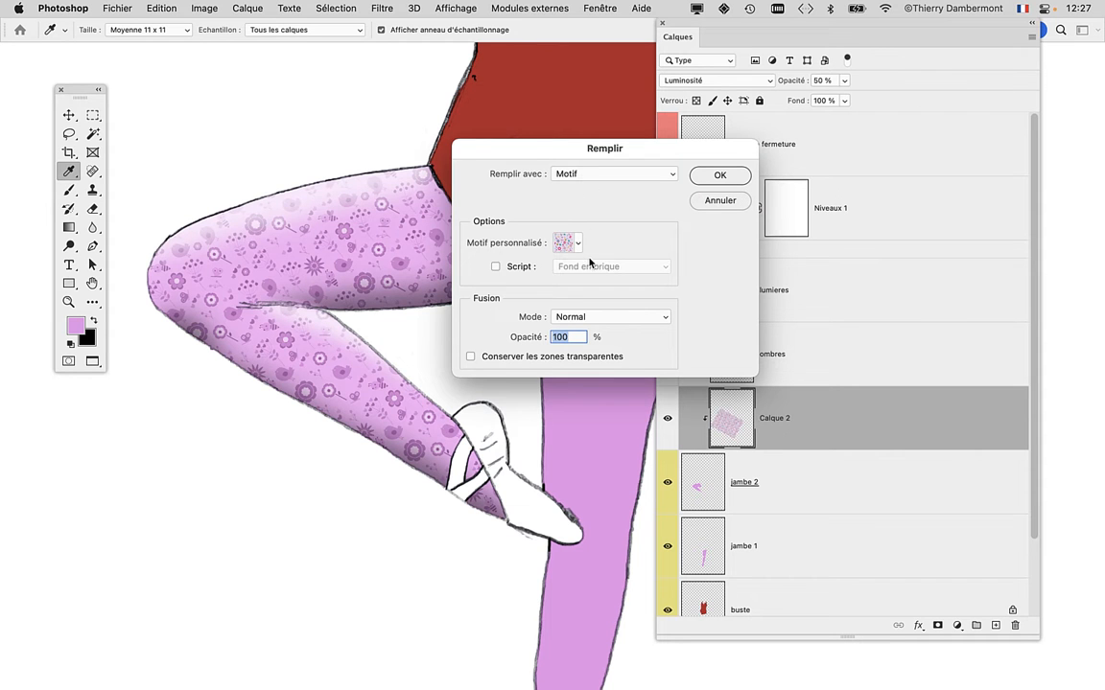
key(alt)
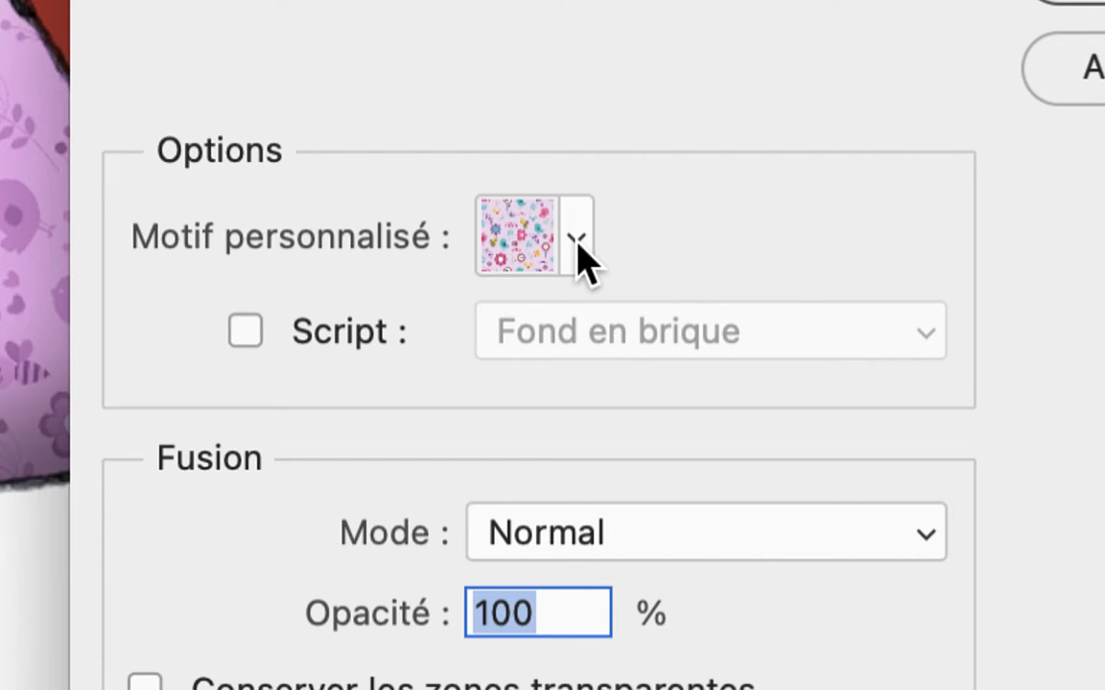
Open the custom pattern picker in the Remplir dialog and expand the Grass, Water and Trees groups to view their patterns.
click(578, 245)
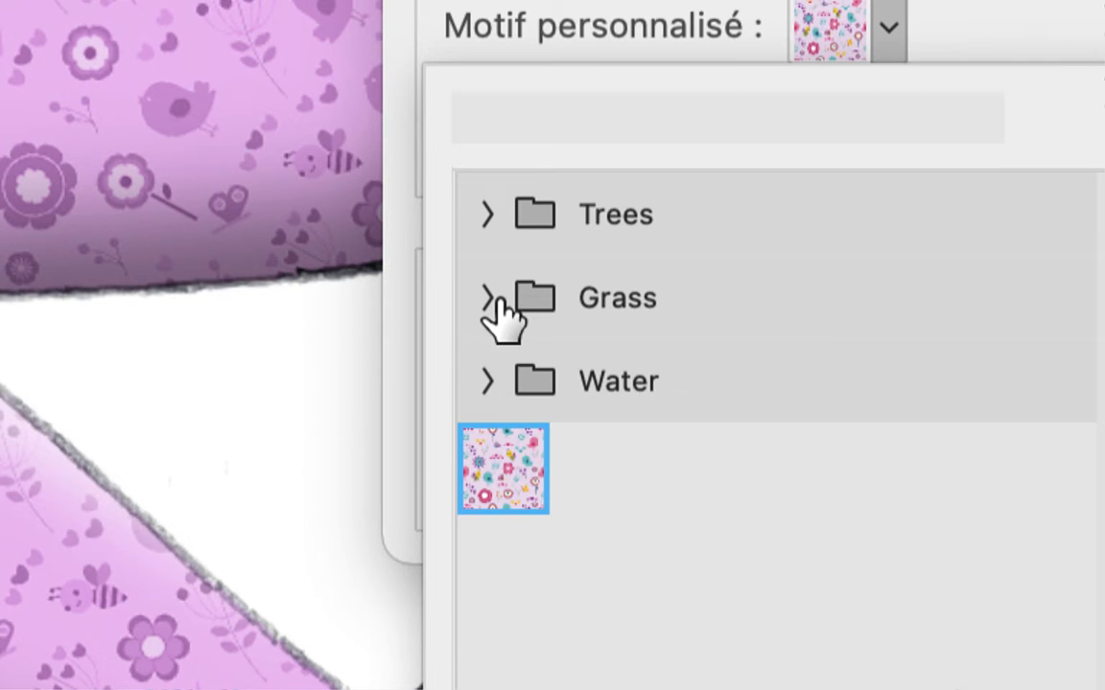
click(489, 298)
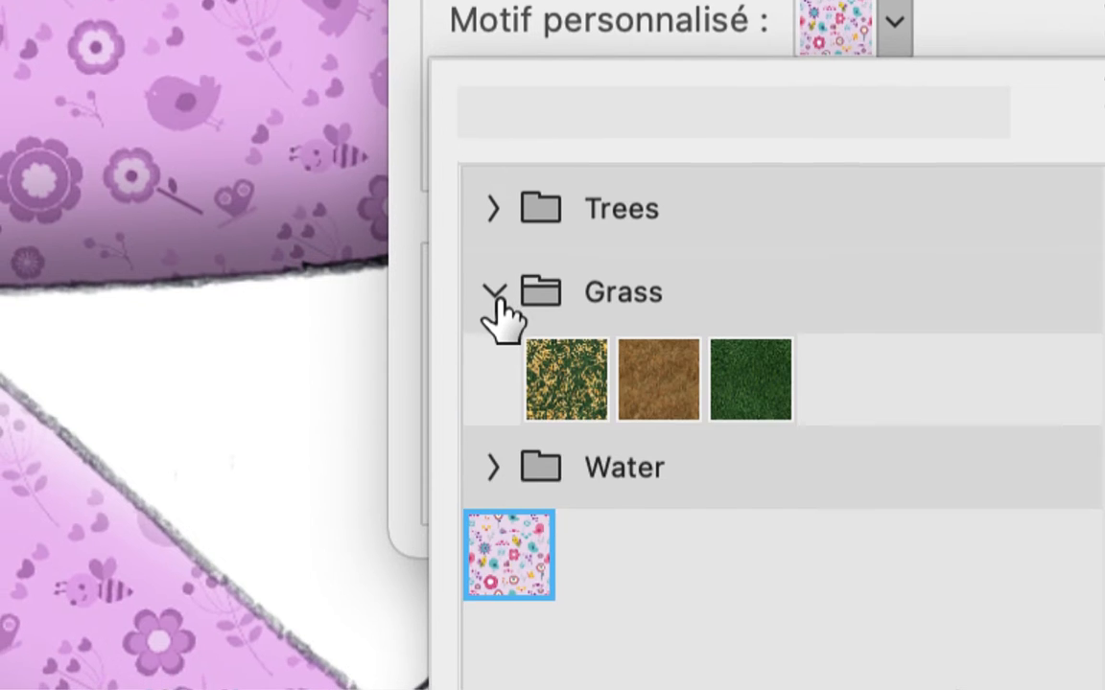
click(487, 381)
click(500, 242)
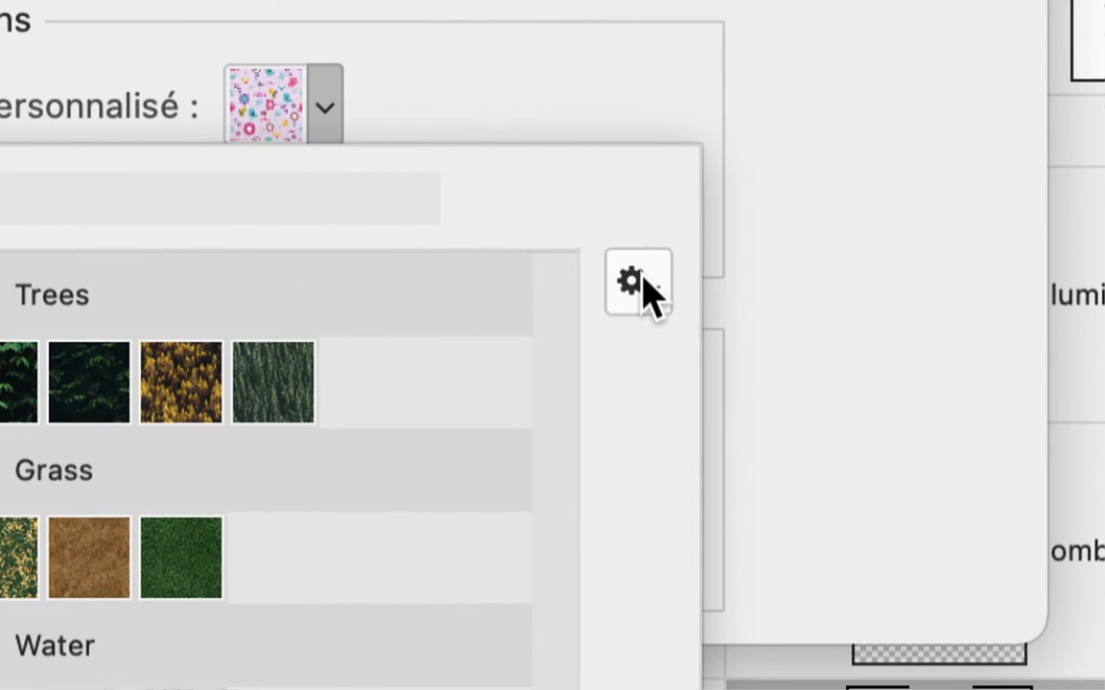
Add the default patterns to the list of pattern presets with Ajout de motifs par défaut and accept the addition.
click(639, 281)
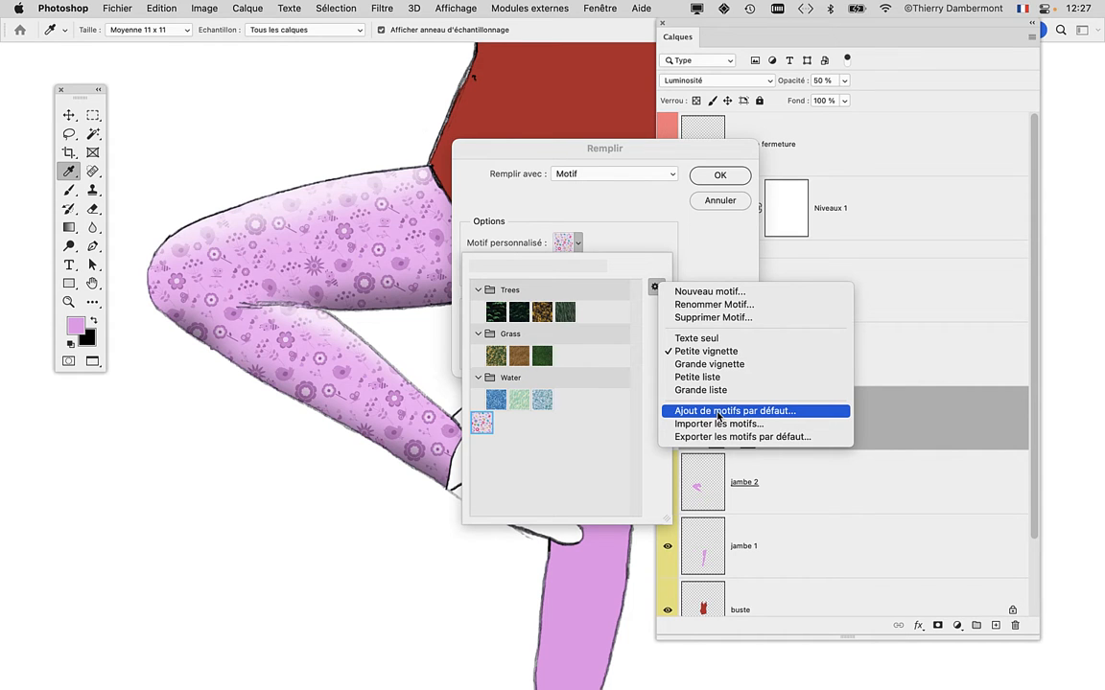
click(718, 412)
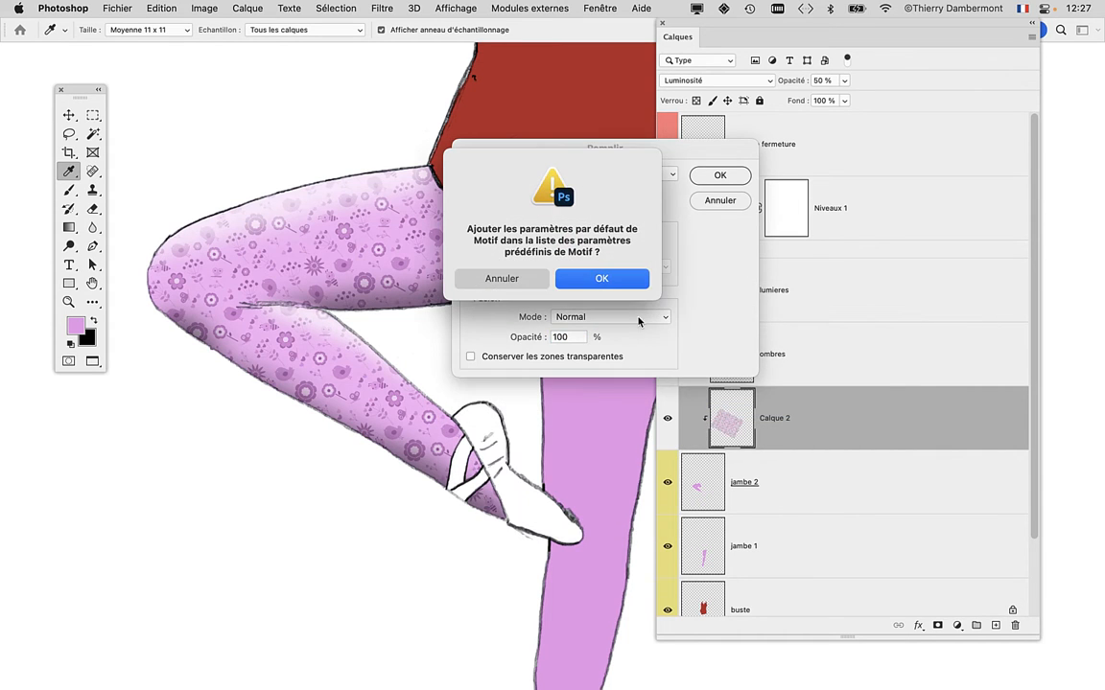
click(603, 279)
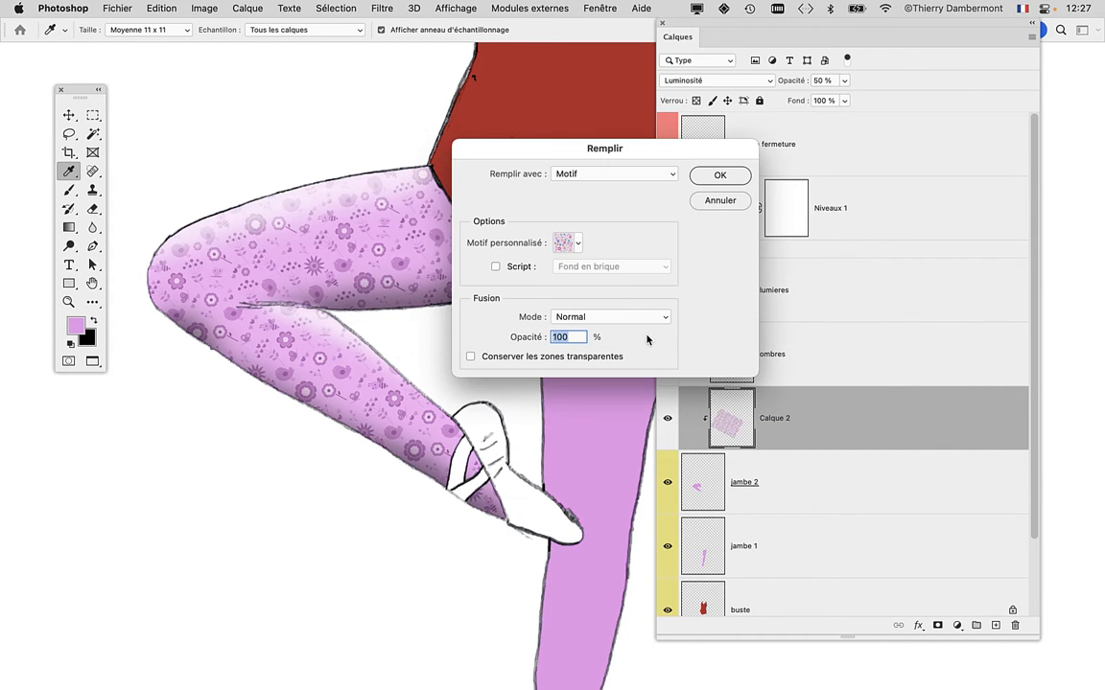
Enlarge the custom pattern picker and expand the added Eau, Herbe and Arbres groups to view their patterns.
click(578, 244)
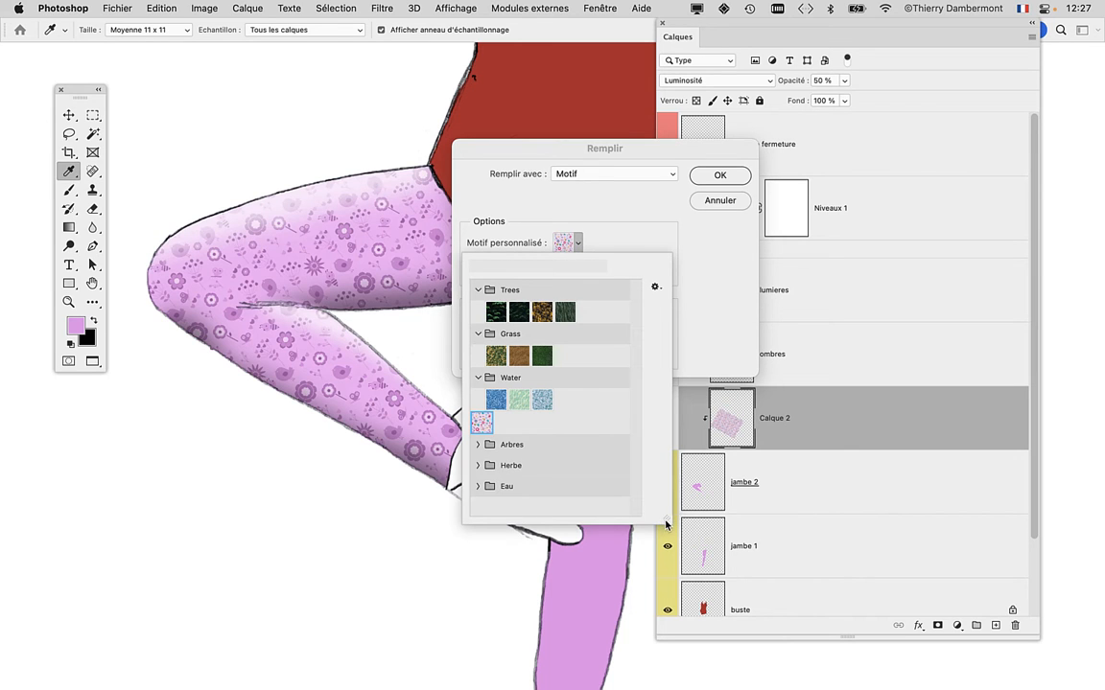
drag(666, 522, 710, 661)
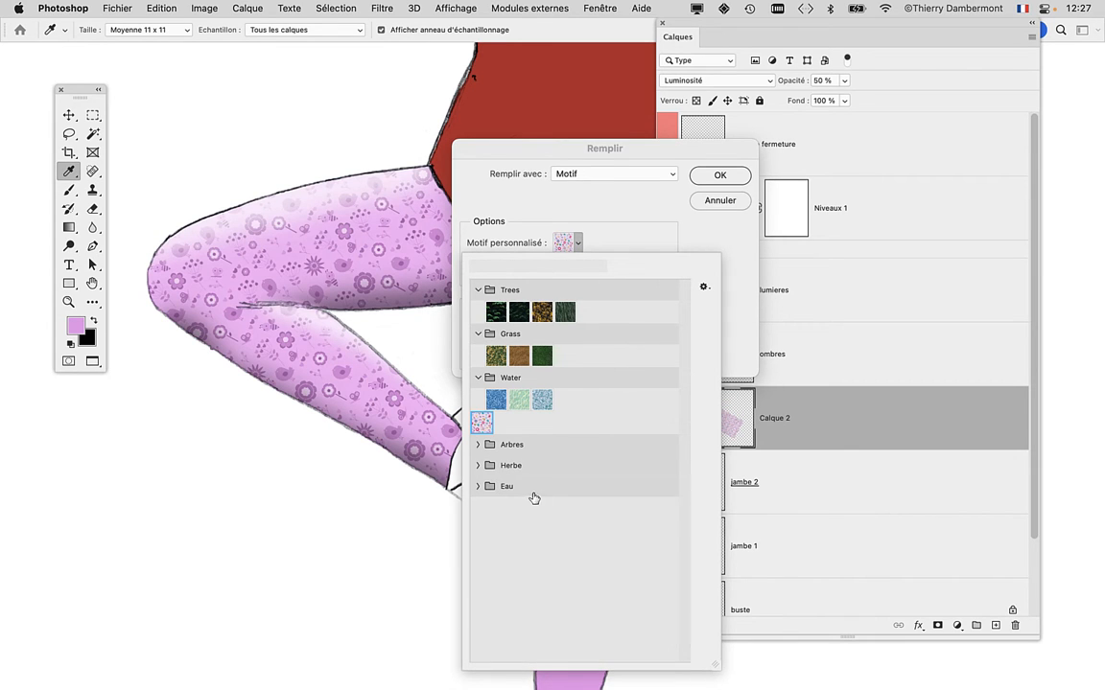
click(478, 487)
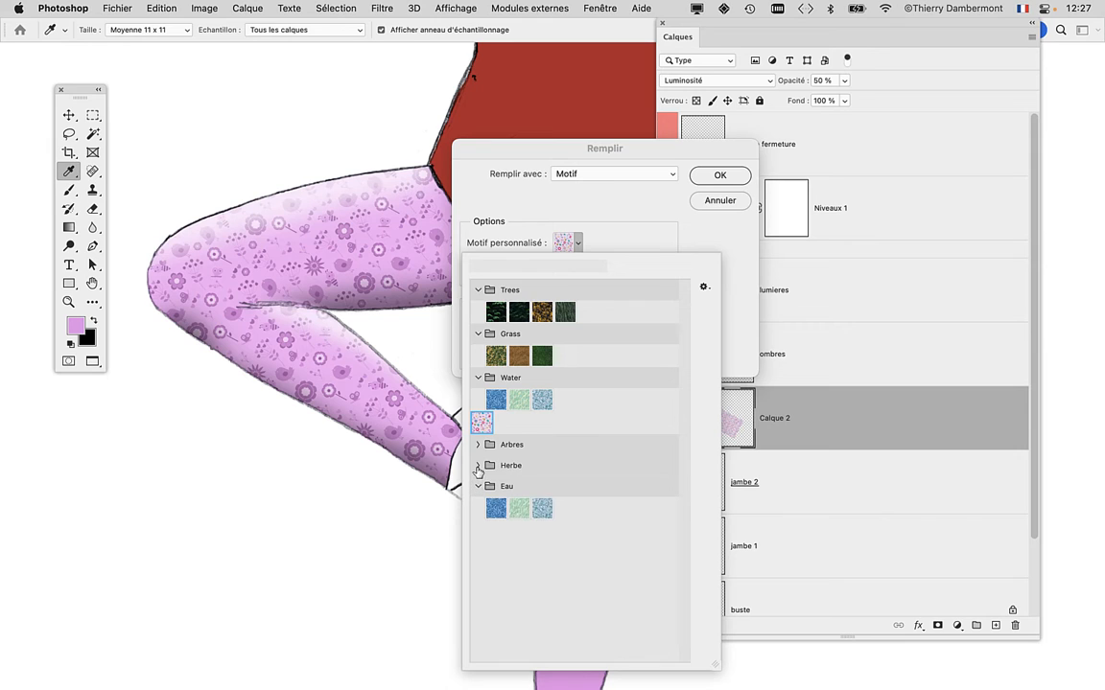
click(479, 466)
click(477, 445)
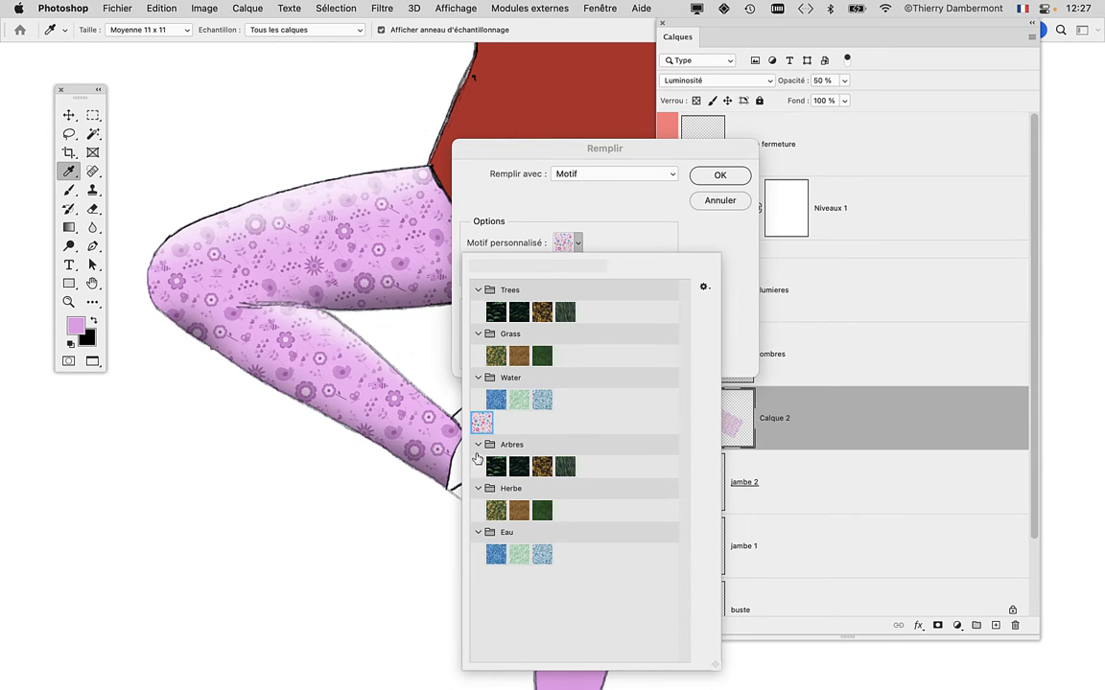
Move the Remplir dialog off the bent leg to review the patterns again, and cancel the fill, switching to the Move tool.
click(511, 150)
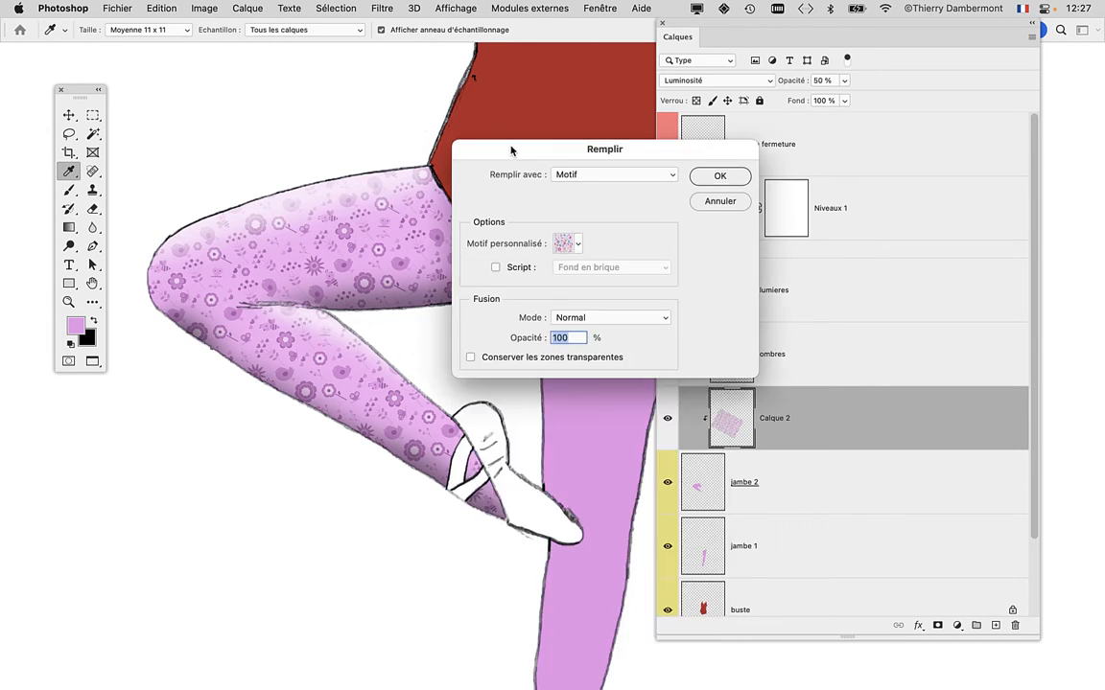
drag(513, 155, 594, 134)
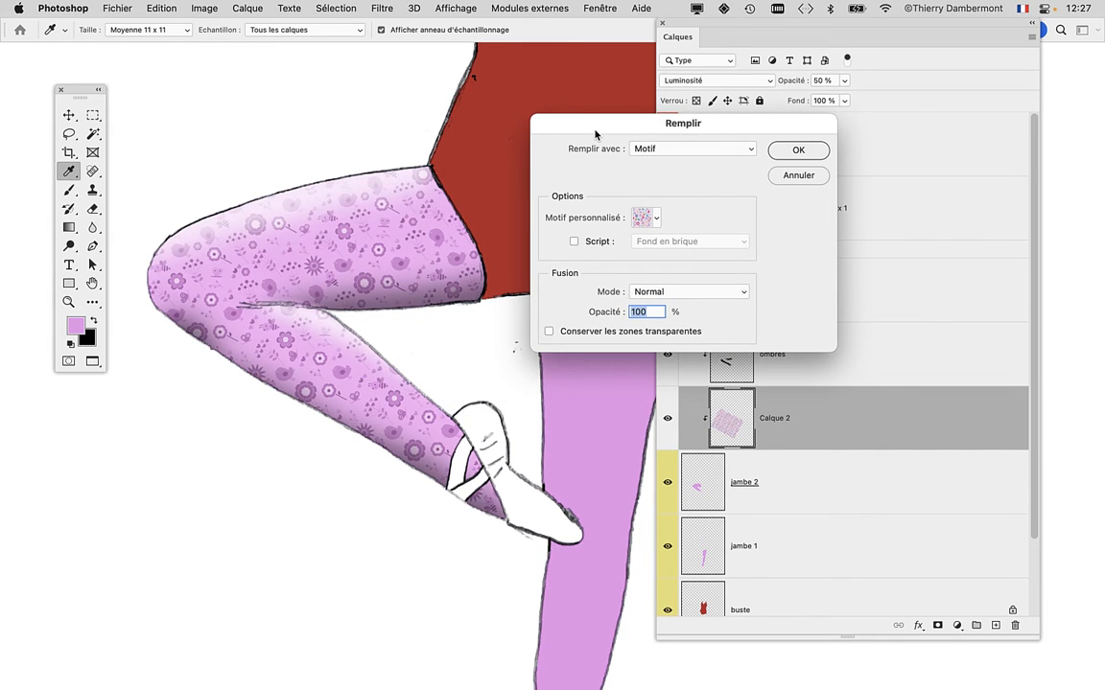
drag(600, 127, 604, 121)
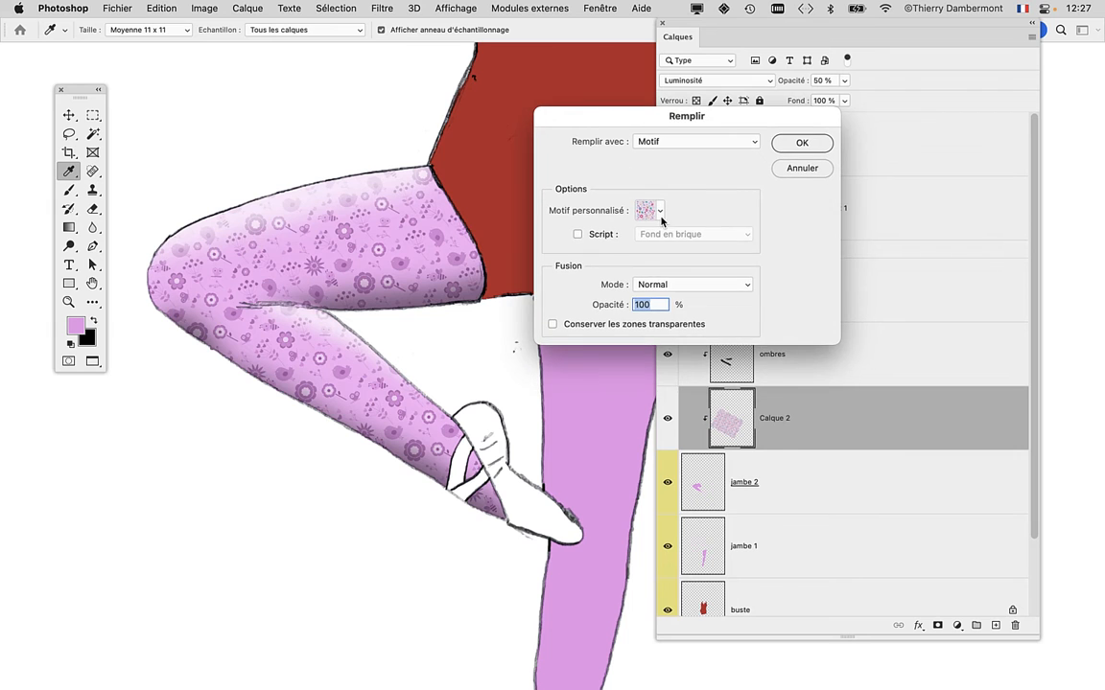
click(660, 217)
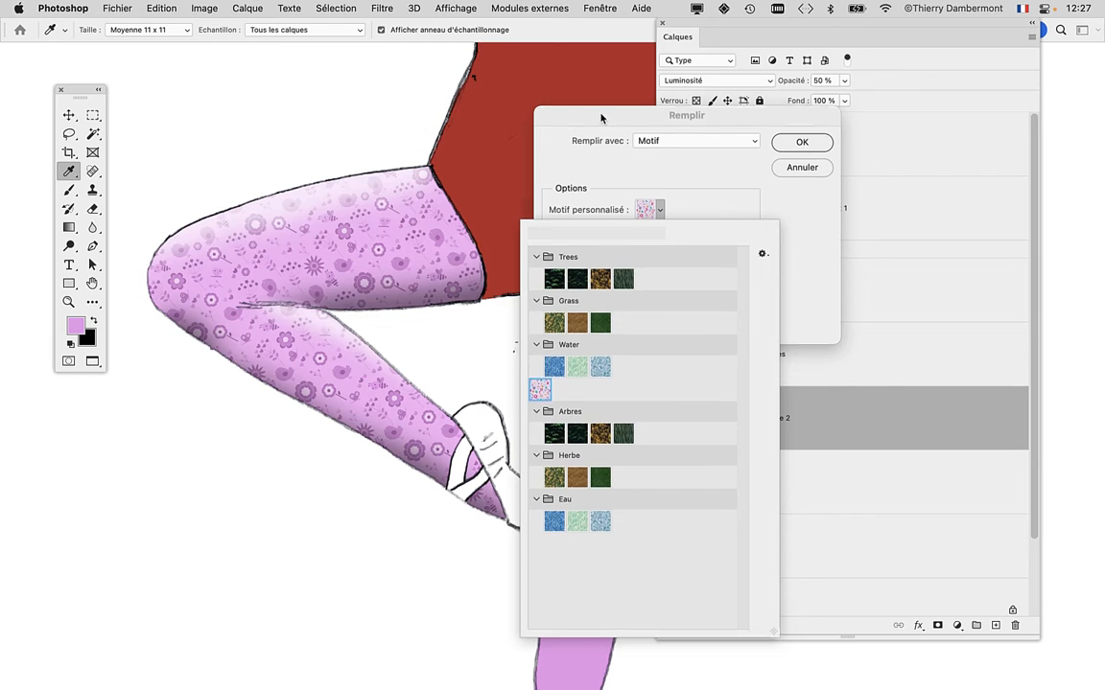
click(601, 119)
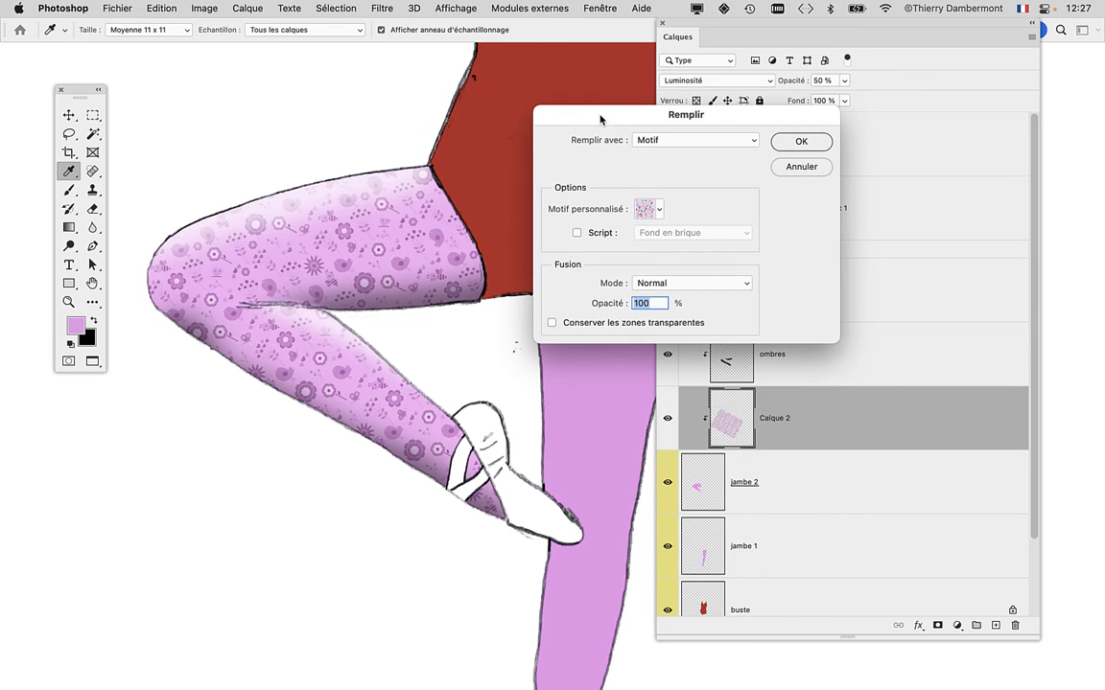
click(784, 170)
key(v)
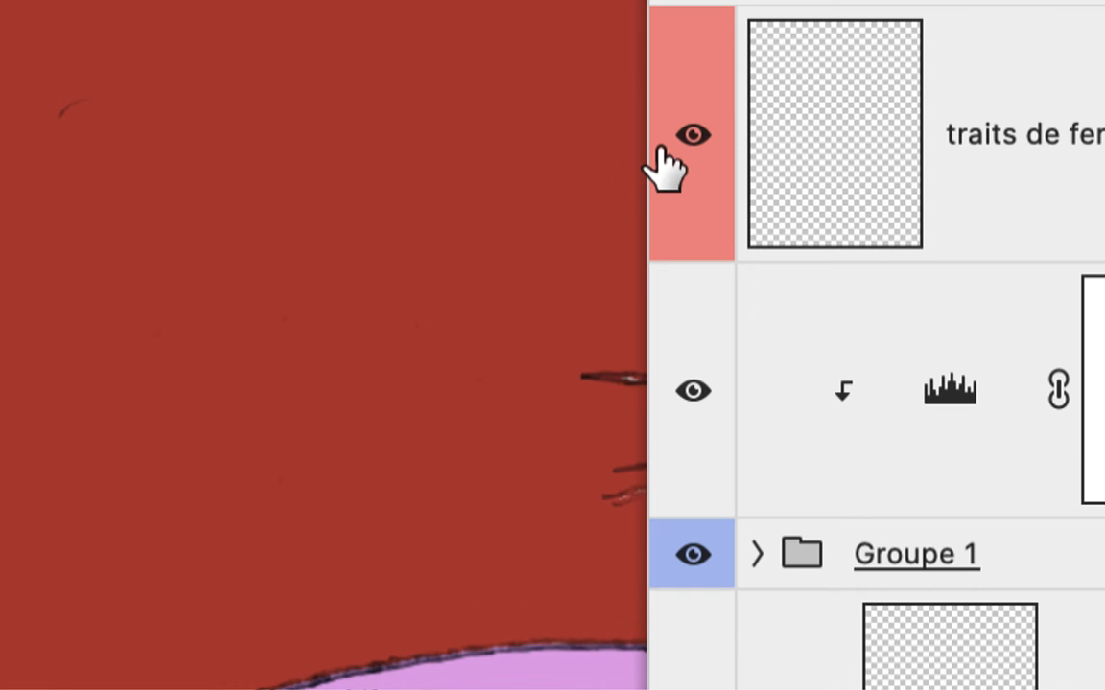
Toggle the traits de fermeture layer's visibility to compare the line closures around the shoe ribbons, leaving the layer hidden.
click(683, 146)
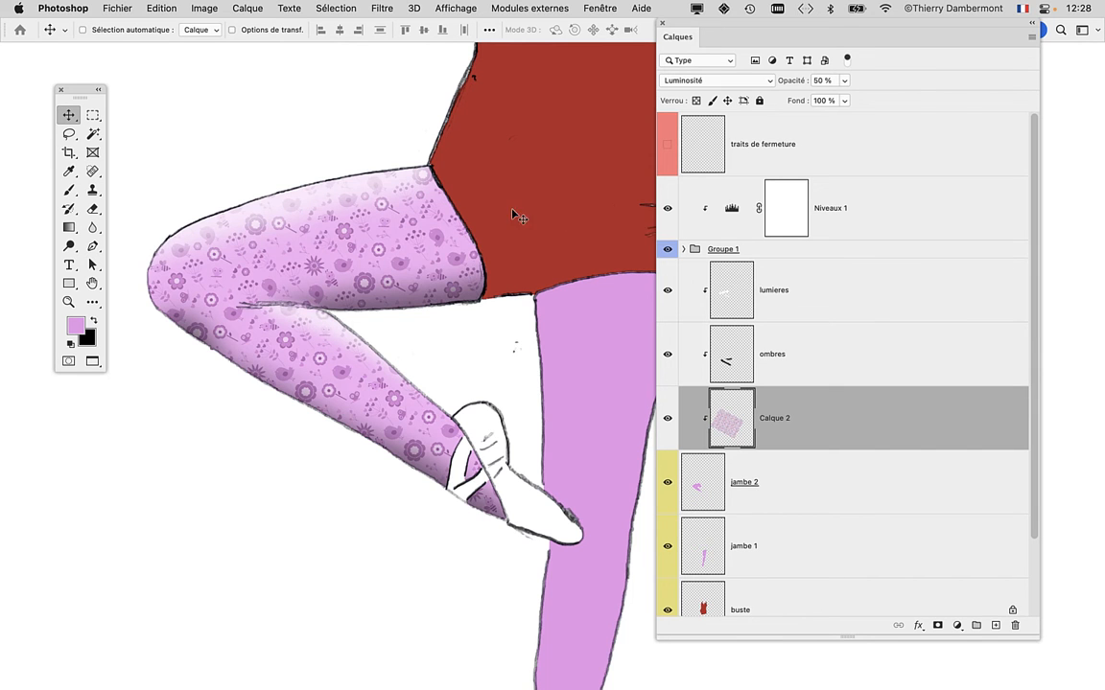
scroll(450, 240, down, 3)
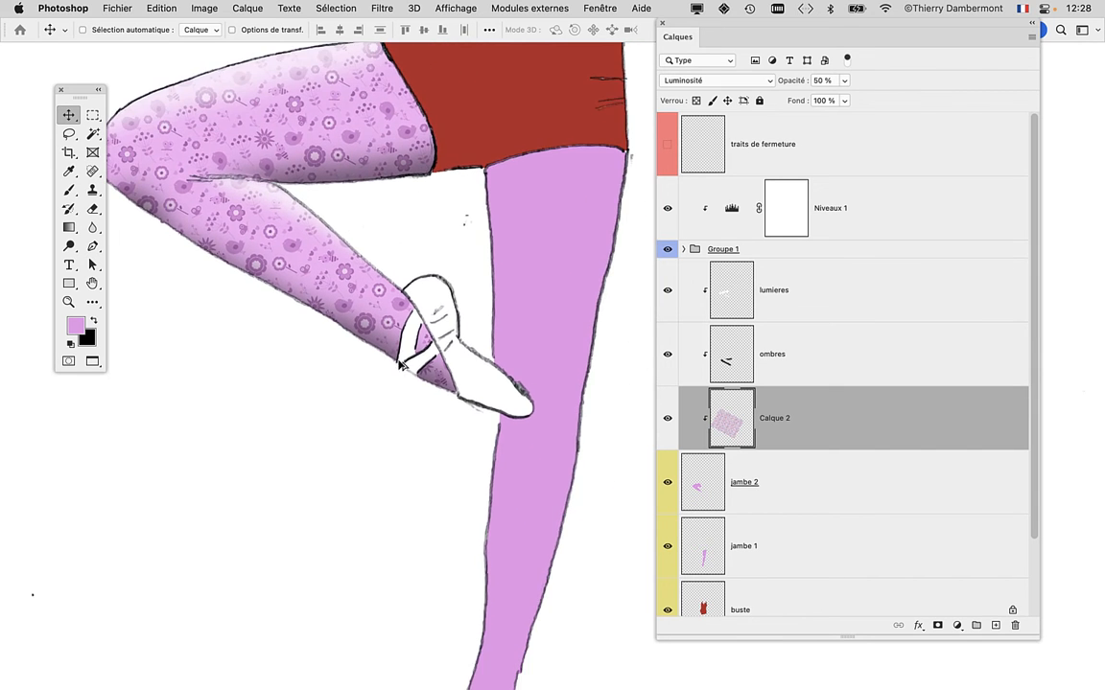
scroll(401, 364, up, 6)
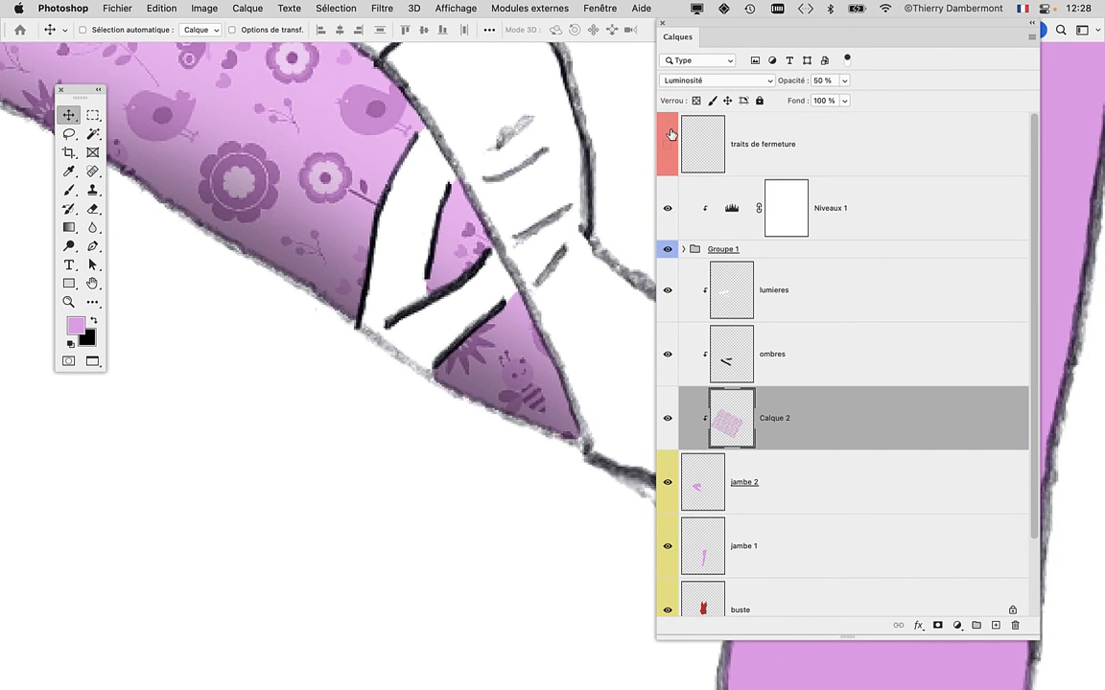
click(668, 142)
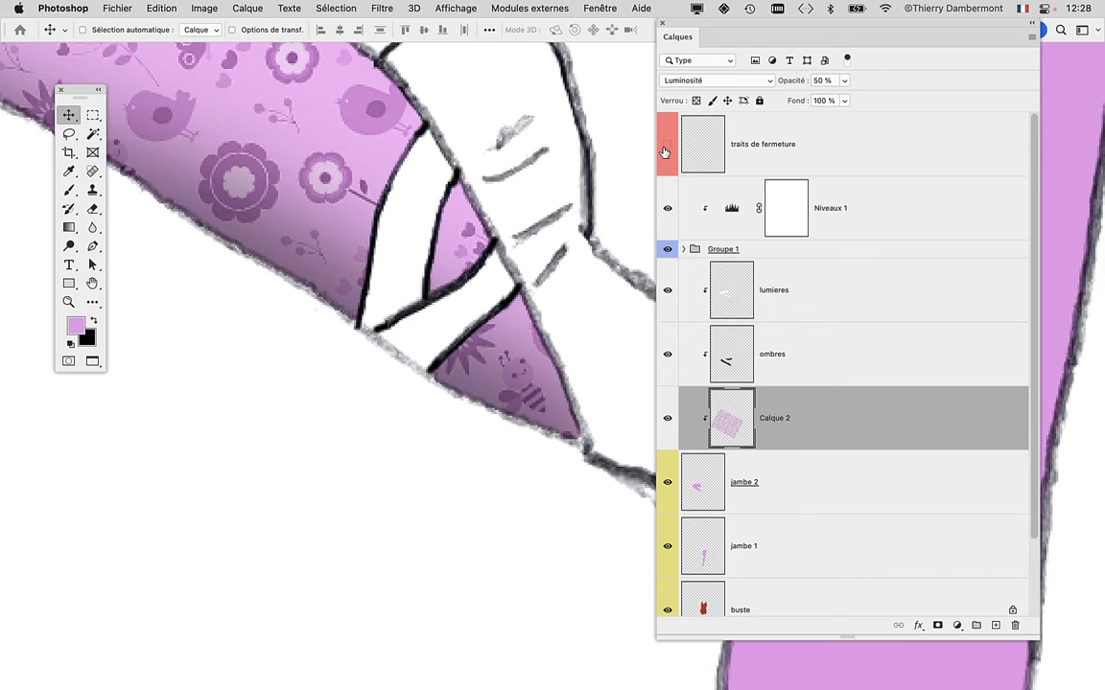
click(663, 149)
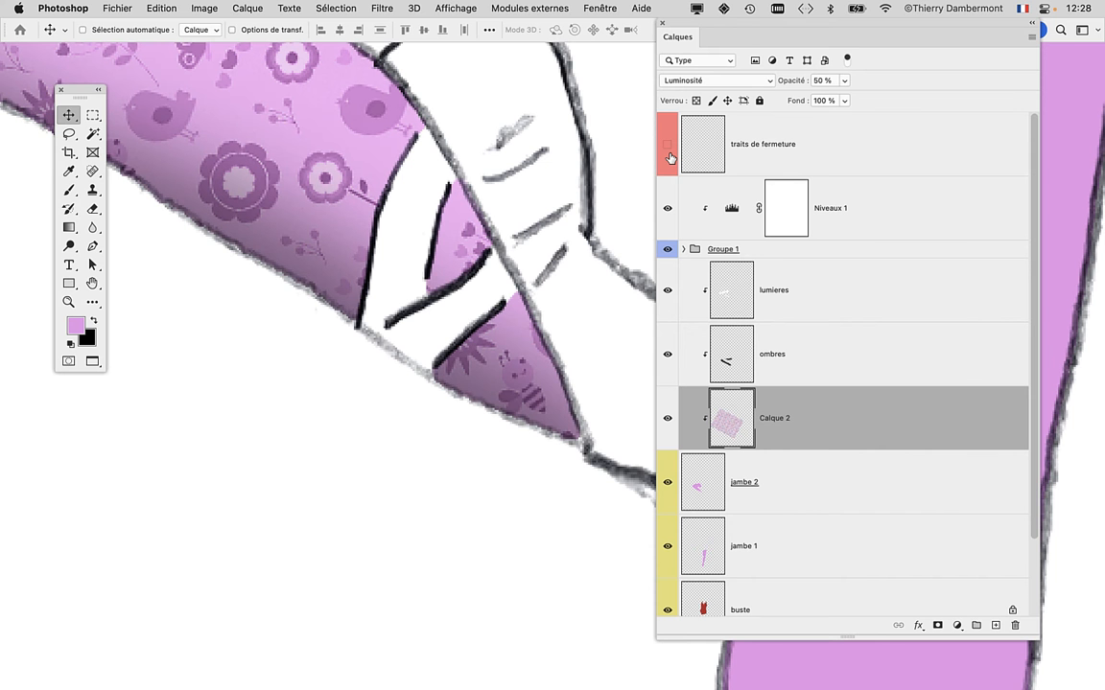
click(667, 146)
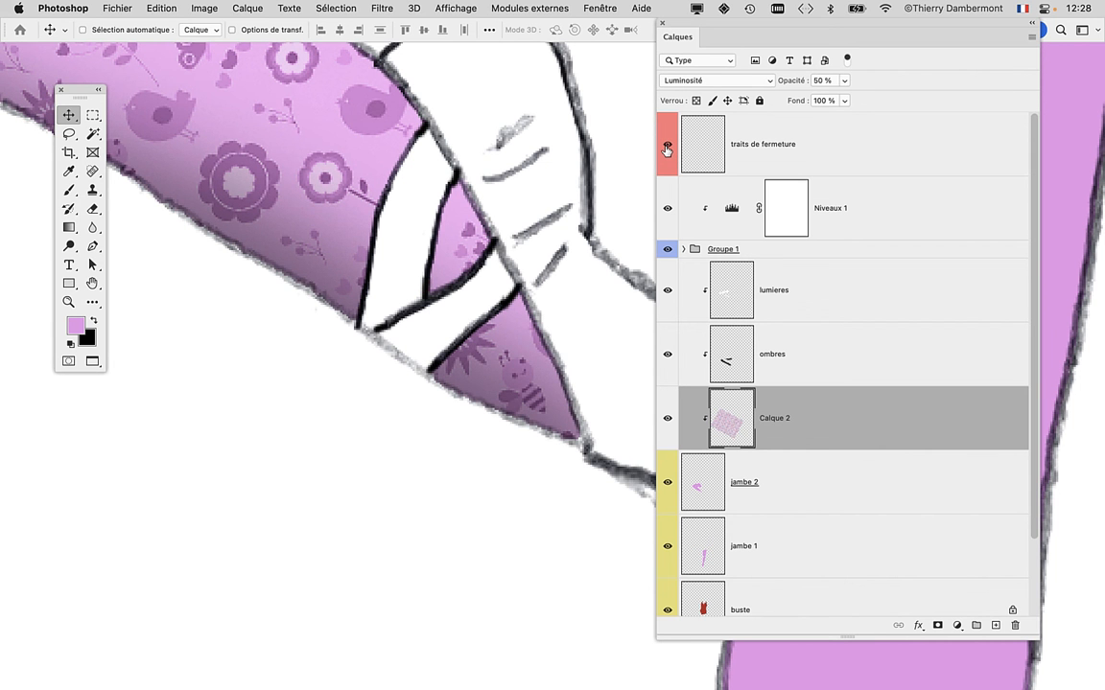
click(666, 149)
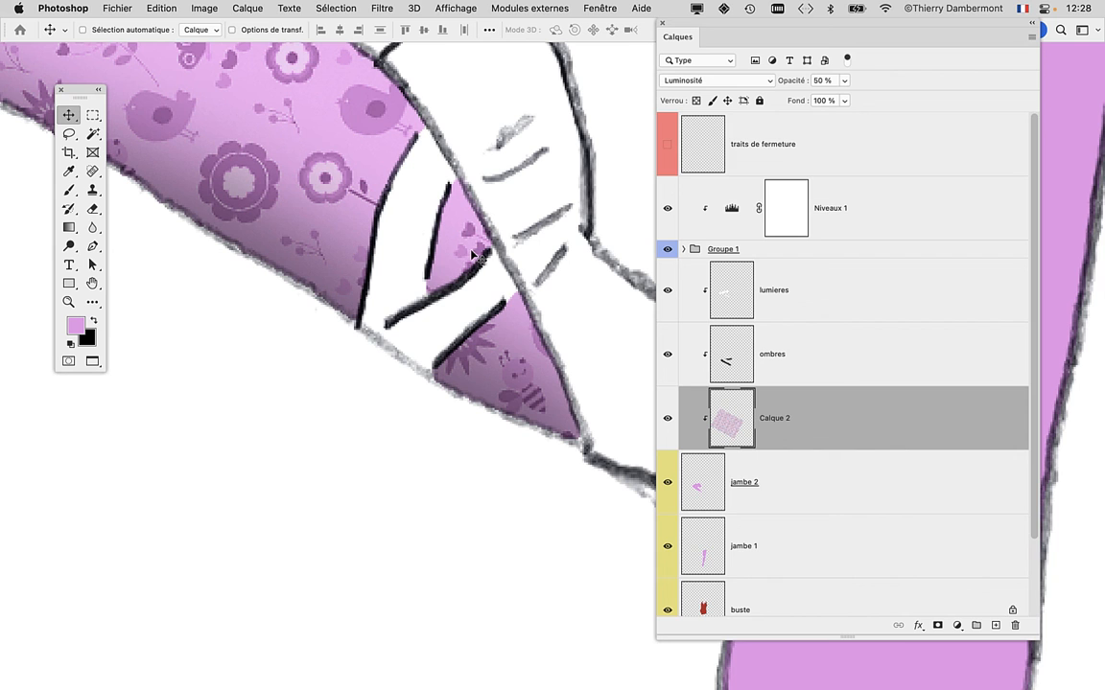
scroll(499, 277, down, 10)
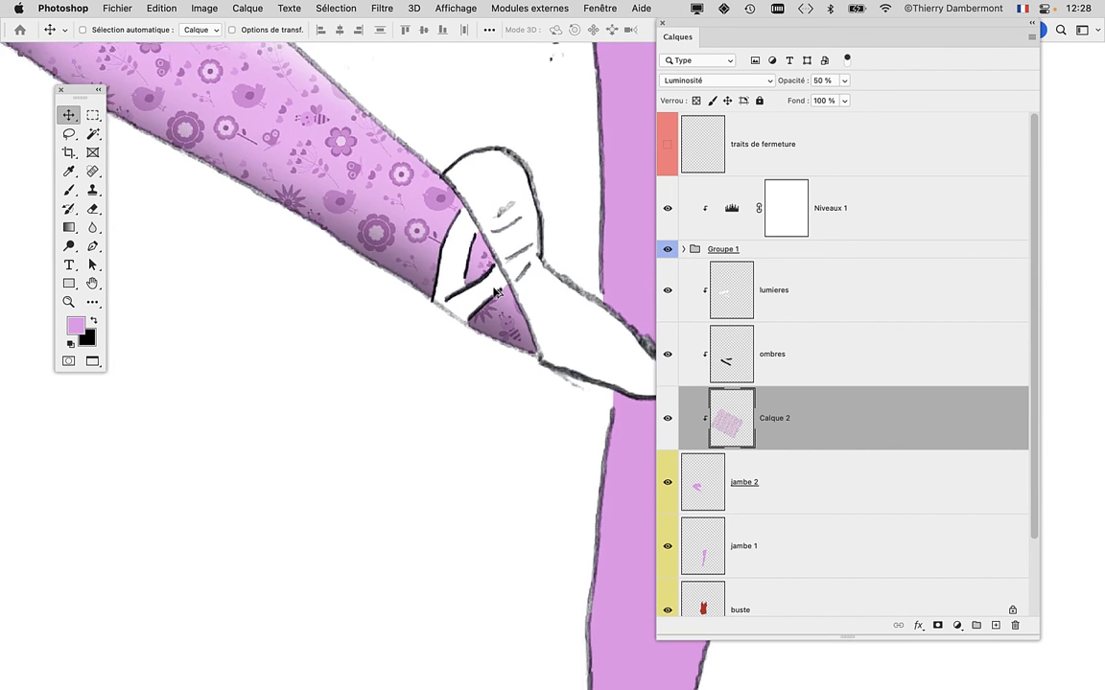
drag(492, 270, 460, 437)
scroll(461, 438, down, 2)
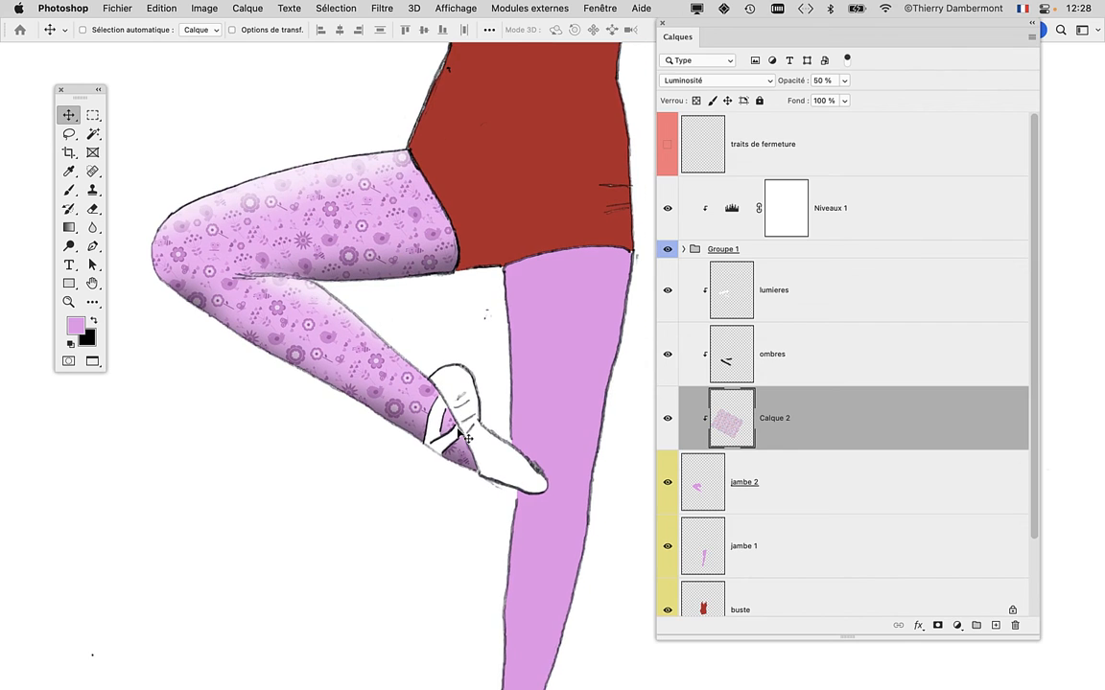